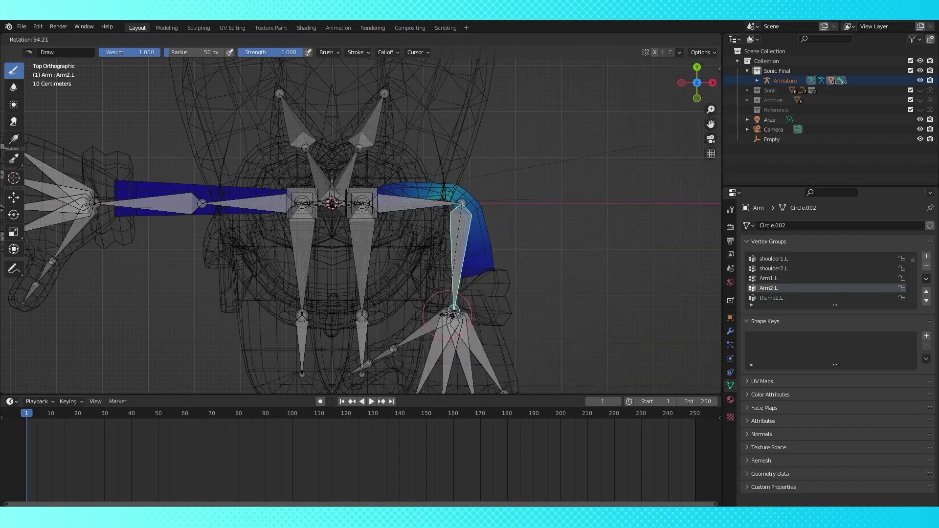
Cancel the Arm2.L rotation and test how the arm deforms when the Arm1.L bone rotates in front view
key(Escape)
middle_drag(465, 273, 469, 211)
key(KP_1)
ctrl+click(415, 202)
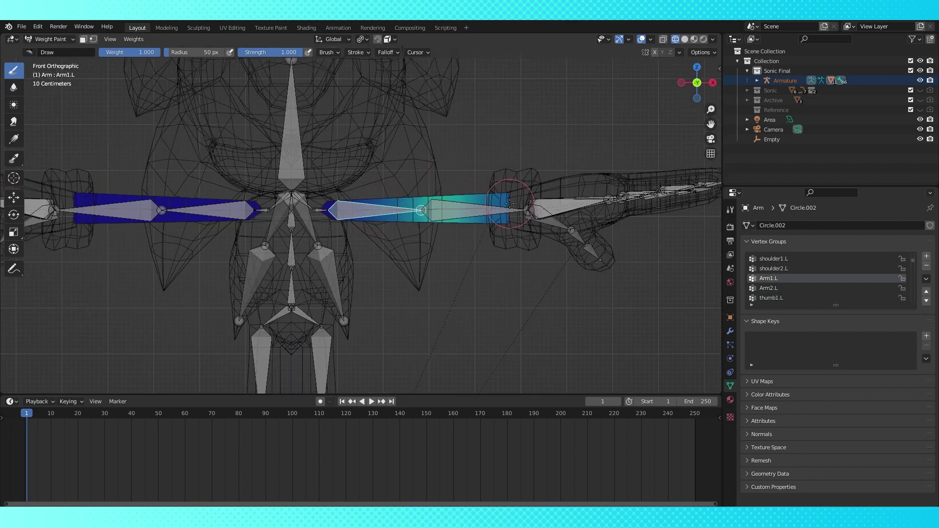
key(r)
key(Escape)
Enable vertex selection masking and remove the vertices around the left elbow from the shoulder2.L vertex group
ctrl+click(322, 210)
key(Tab)
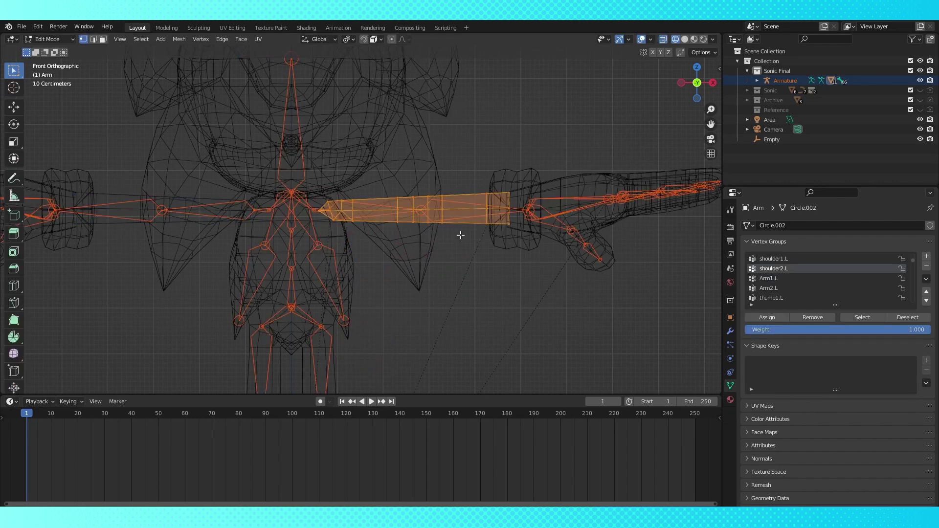
scroll(457, 231, up, 1)
key(Tab)
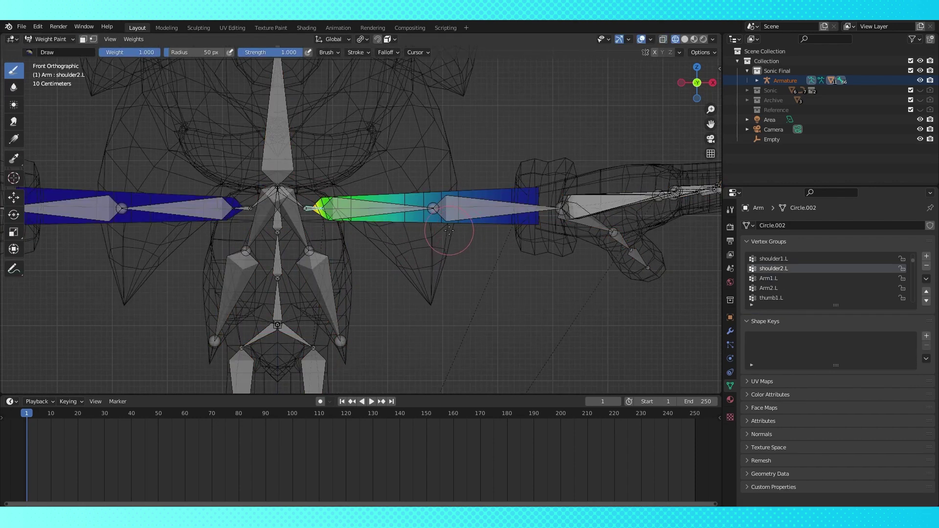
key(Tab)
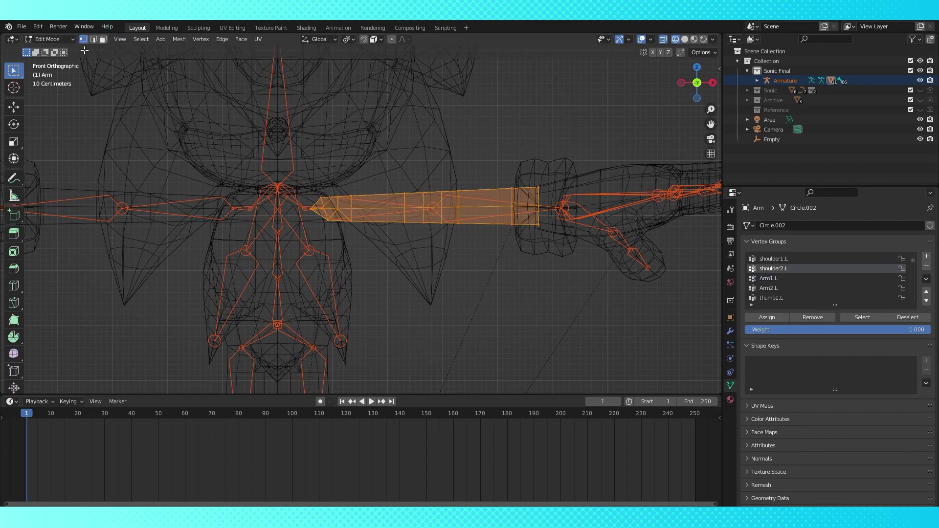
key(Tab)
click(92, 40)
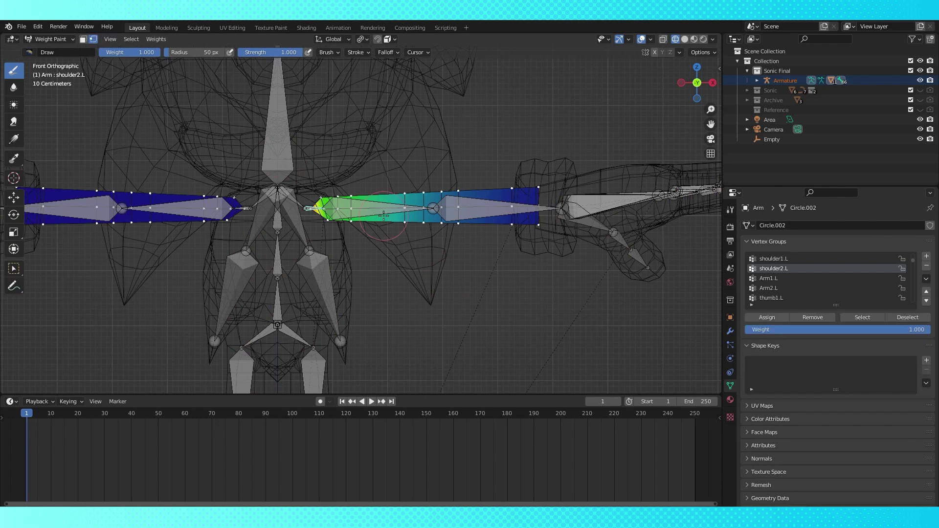
mouse_move(406, 181)
mouse_down()
mouse_move(432, 201)
mouse_move(444, 251)
mouse_move(465, 181)
mouse_up()
click(814, 316)
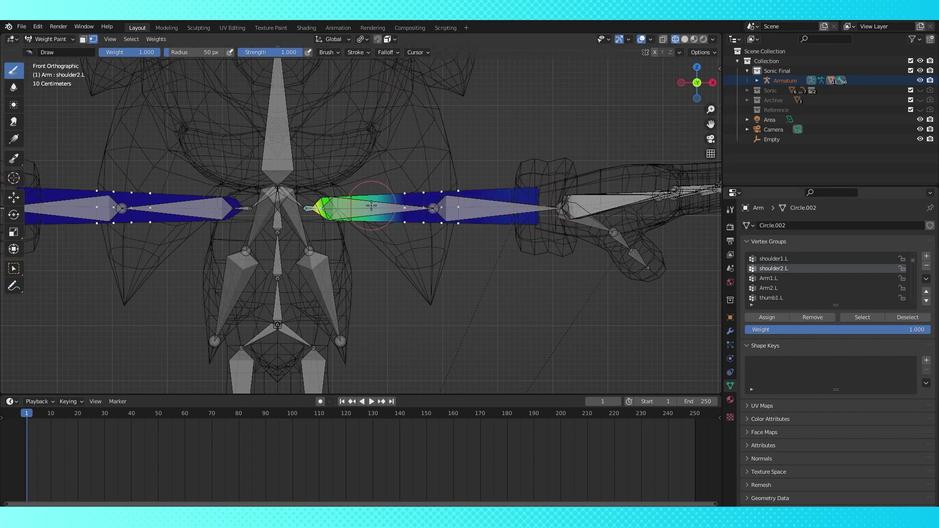
Turn off vertex masking and rotate the Arm1.L bone downward by about 53° in front view
key(Tab)
key(Tab)
click(91, 40)
ctrl+click(501, 208)
middle_drag(494, 190, 444, 222)
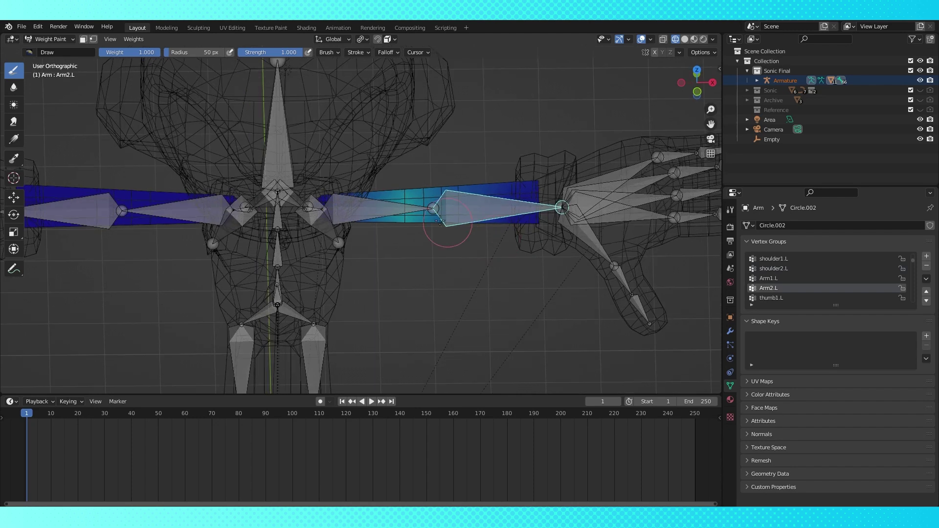
ctrl+click(373, 214)
key(KP_1)
key(r)
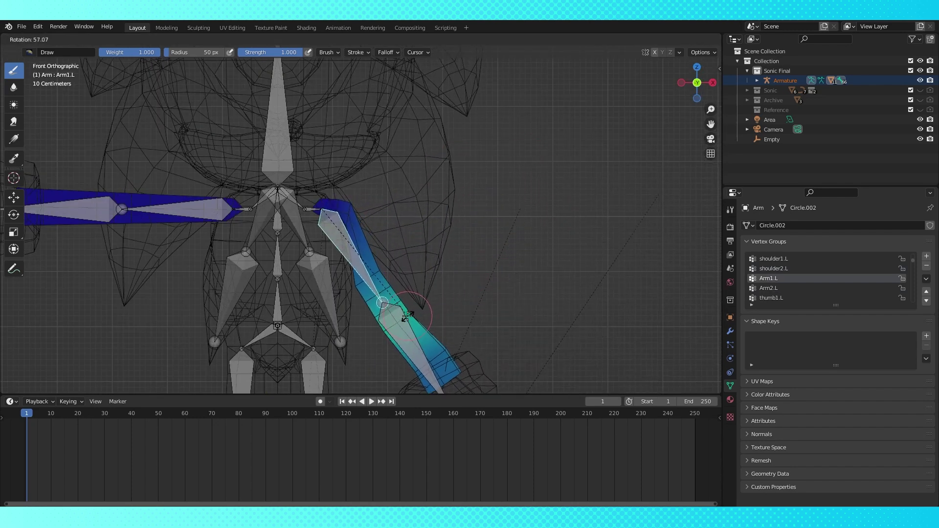
click(428, 319)
shift+middle_drag(428, 319, 458, 253)
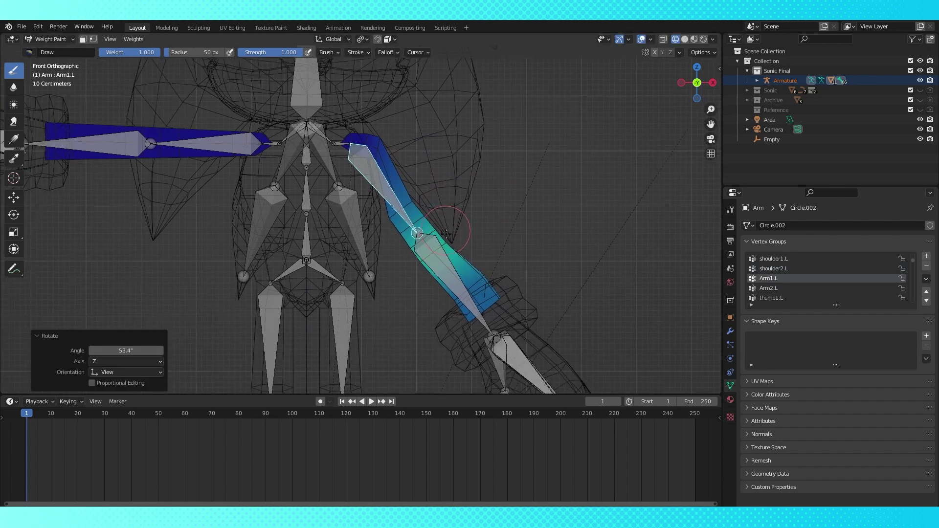
Remove the vertices at the shoulder end of the left arm from the Arm2.L vertex group
ctrl+click(447, 263)
key(Tab)
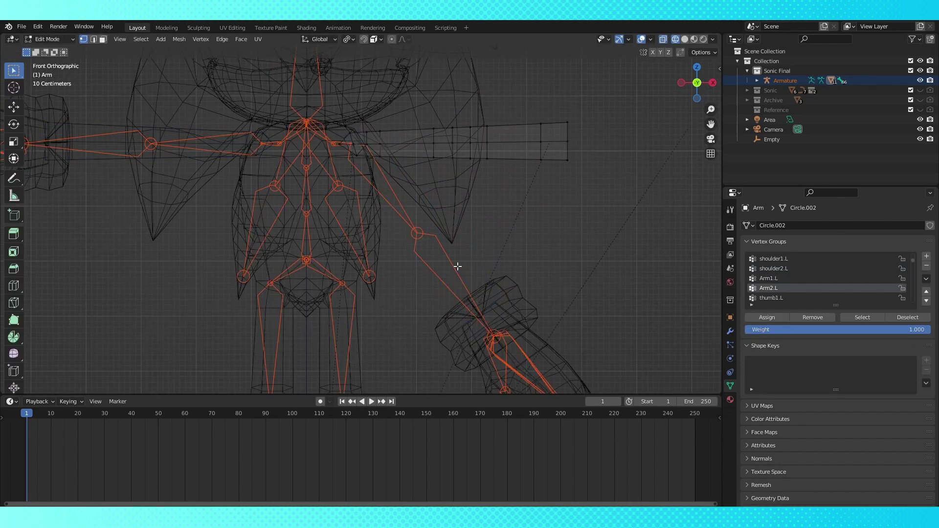
key(Tab)
middle_drag(414, 171, 399, 158)
click(93, 39)
key(c)
mouse_move(382, 134)
mouse_down()
mouse_move(372, 164)
mouse_move(353, 162)
mouse_move(363, 147)
mouse_up()
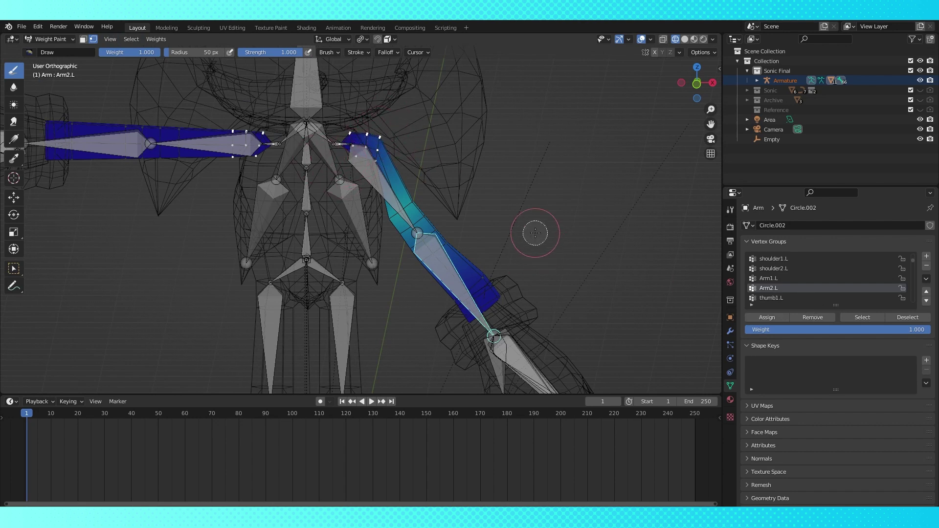
click(821, 317)
Remove the upper-arm vertex ring above the left elbow from the Arm2.L vertex group
mouse_move(531, 193)
middle_down()
mouse_move(489, 176)
mouse_move(449, 202)
middle_up()
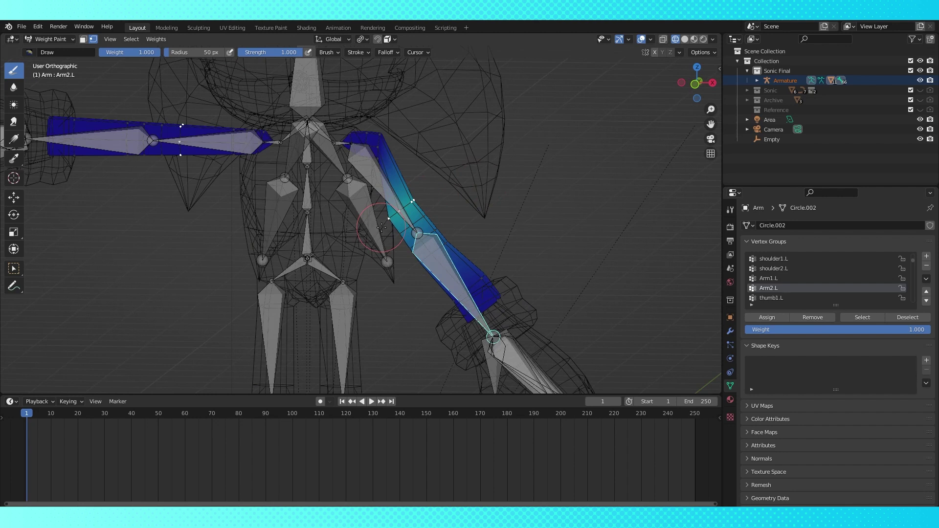
click(813, 317)
mouse_move(661, 237)
middle_down()
mouse_move(454, 172)
mouse_move(386, 173)
middle_up()
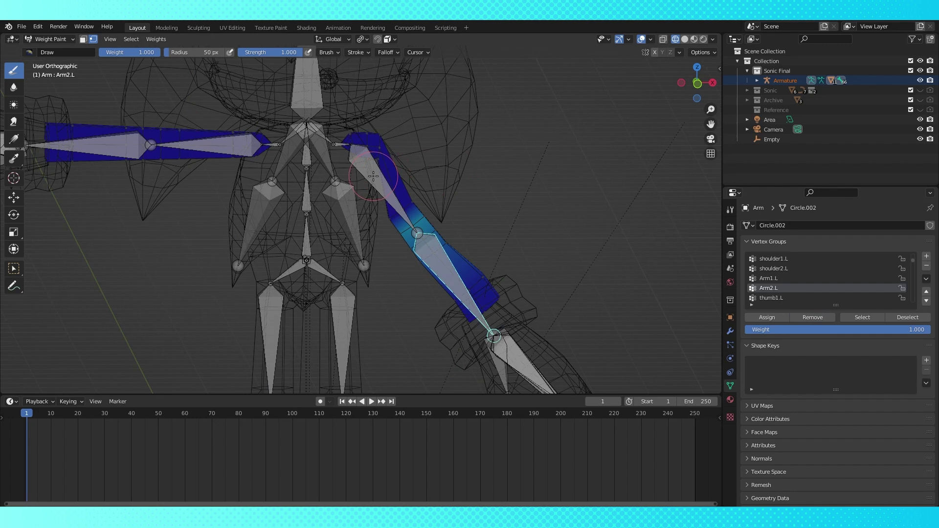
key(Tab)
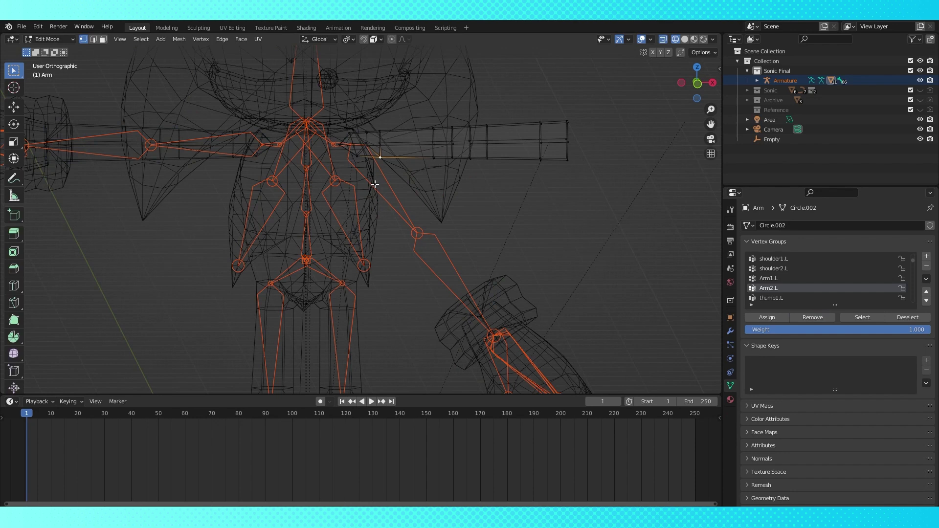
key(Tab)
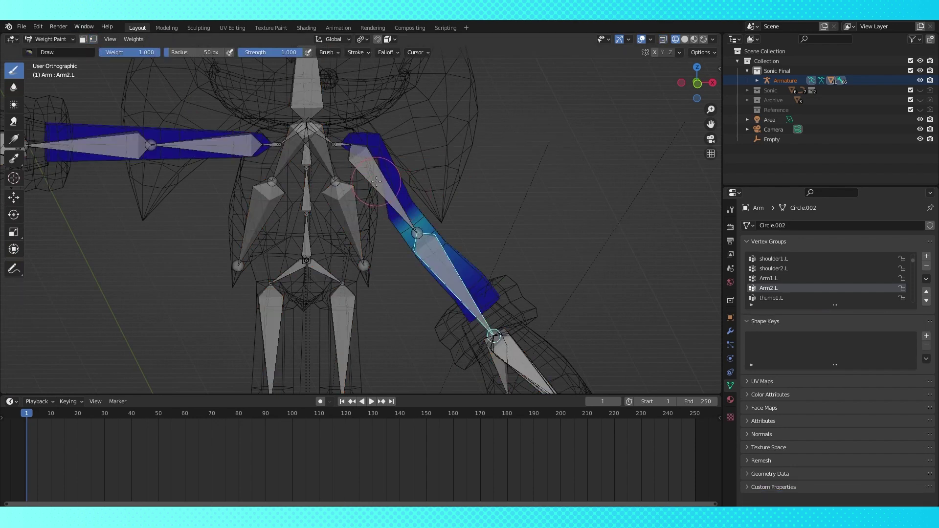
Assign the vertex ring near the shoulder to the Arm1.L vertex group with a weight of 1.000
ctrl+click(376, 182)
shift+middle_drag(494, 175, 453, 180)
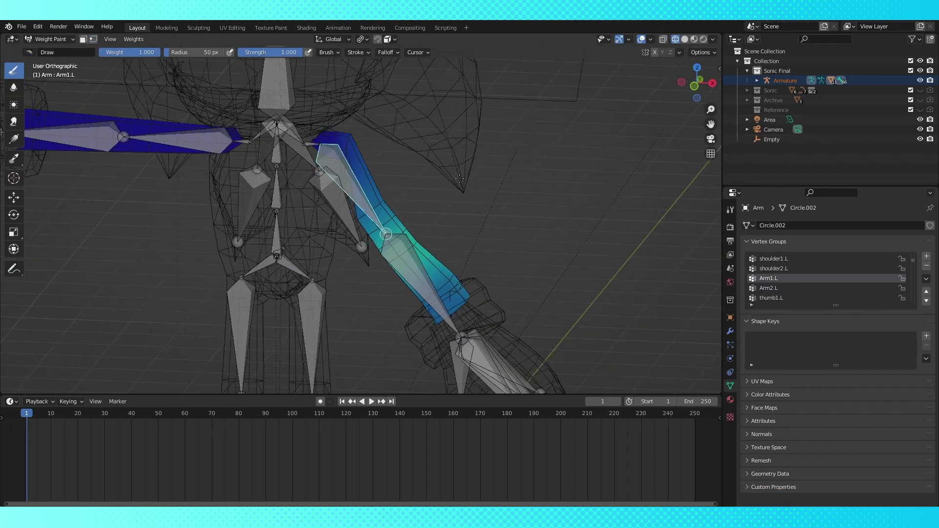
key(Tab)
key(Tab)
key(Tab)
key(Tab)
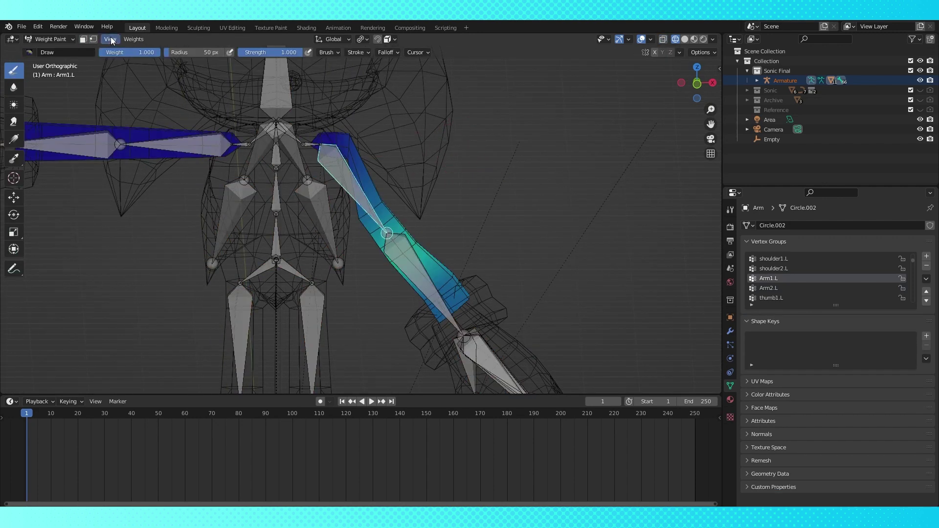
click(93, 39)
mouse_move(342, 145)
middle_down()
mouse_move(391, 149)
mouse_move(356, 142)
middle_up()
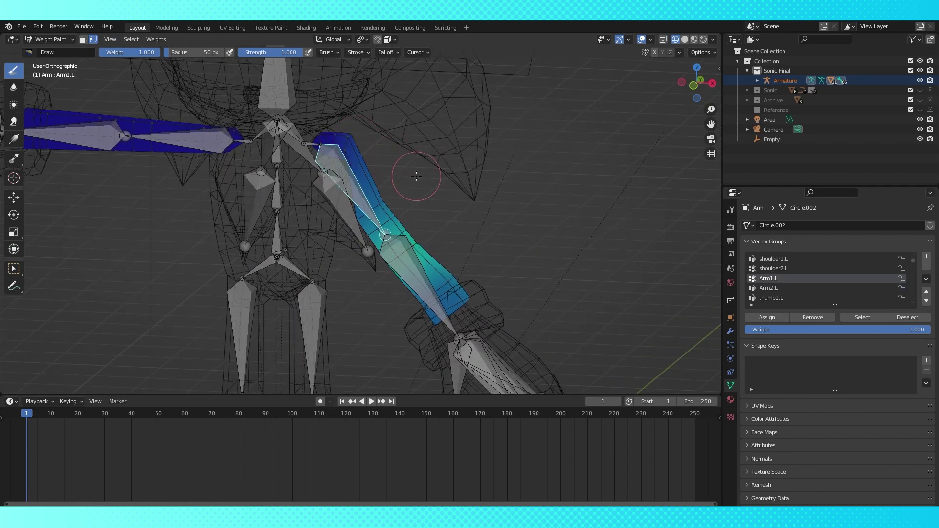
middle_drag(346, 152, 492, 168)
click(772, 318)
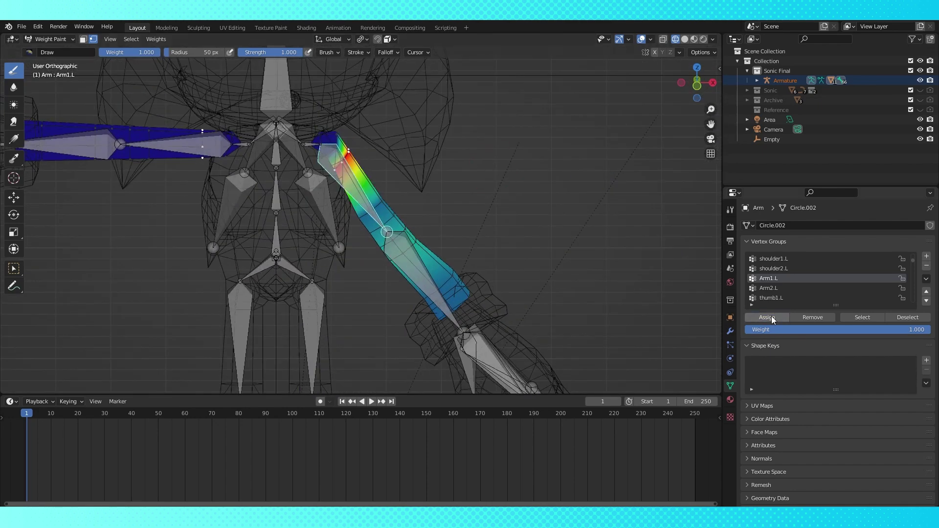
Assign the lower upper-arm vertex ring above the elbow to the Arm1.L group with a weight of 1.000
mouse_move(508, 211)
middle_down()
mouse_move(489, 181)
mouse_move(420, 189)
middle_up()
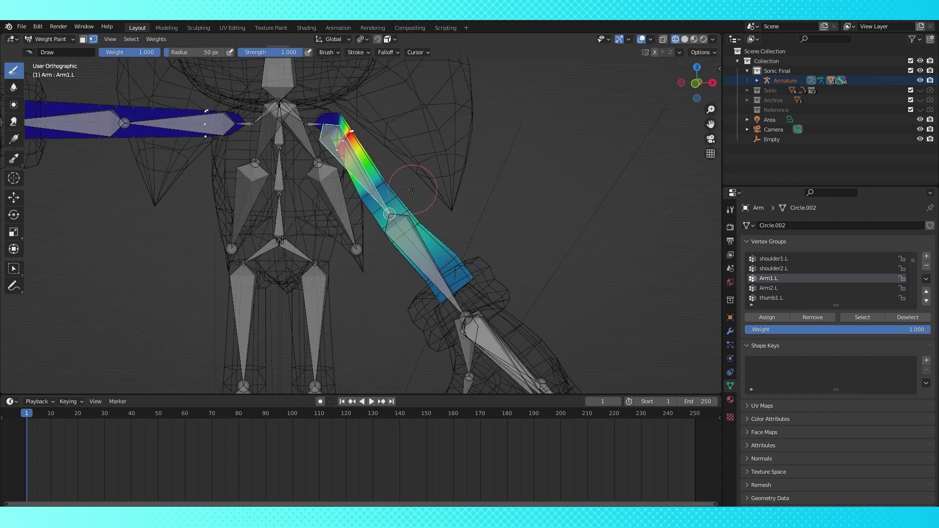
key(Tab)
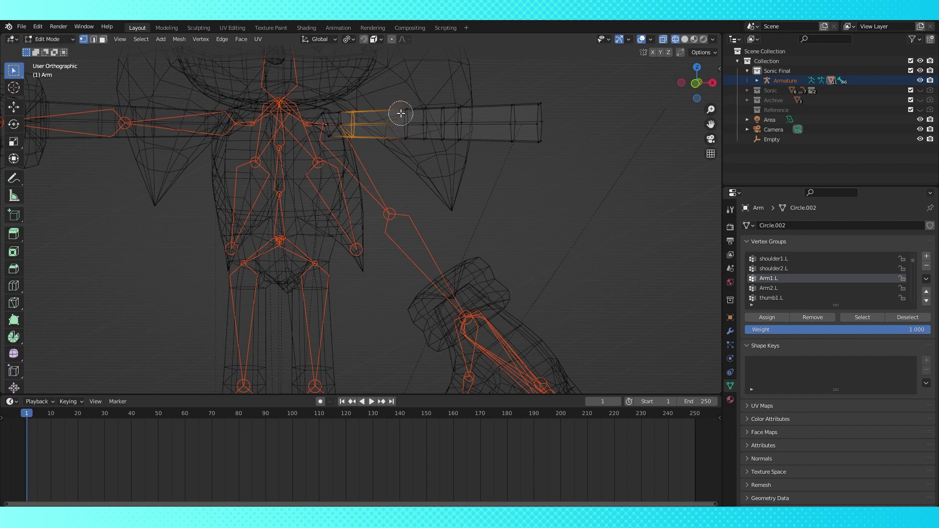
key(Tab)
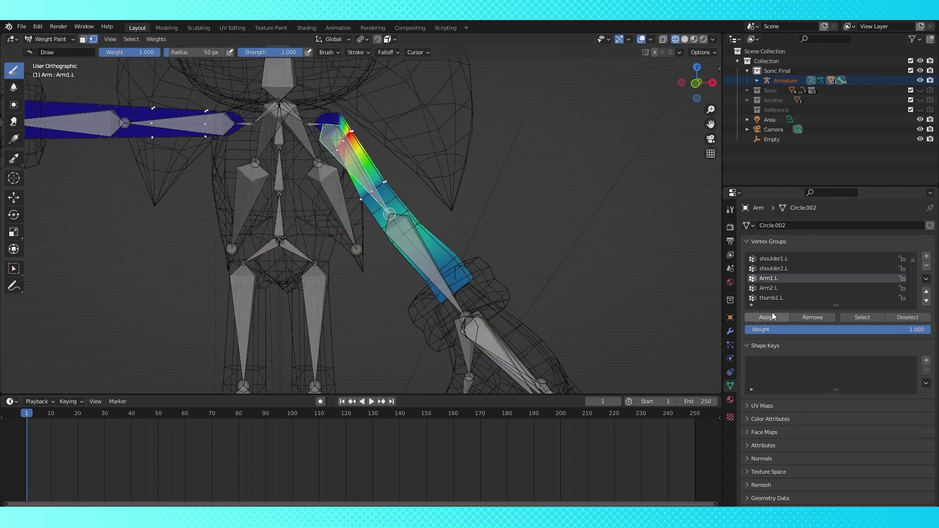
middle_drag(448, 177, 358, 211)
Turn off vertex masking and bend the forearm at the elbow by rotating the Arm2.L bone about 87°
key(v)
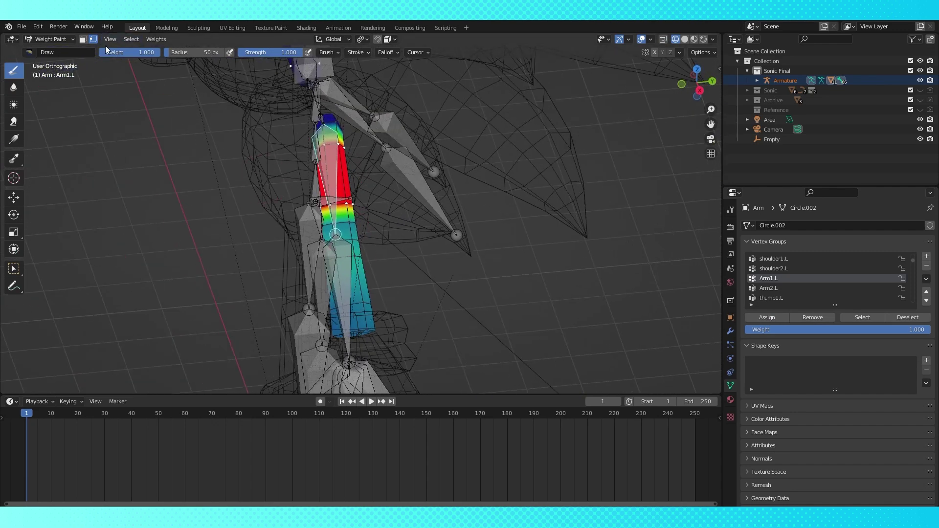
ctrl+click(334, 273)
middle_drag(544, 241, 533, 256)
key(r)
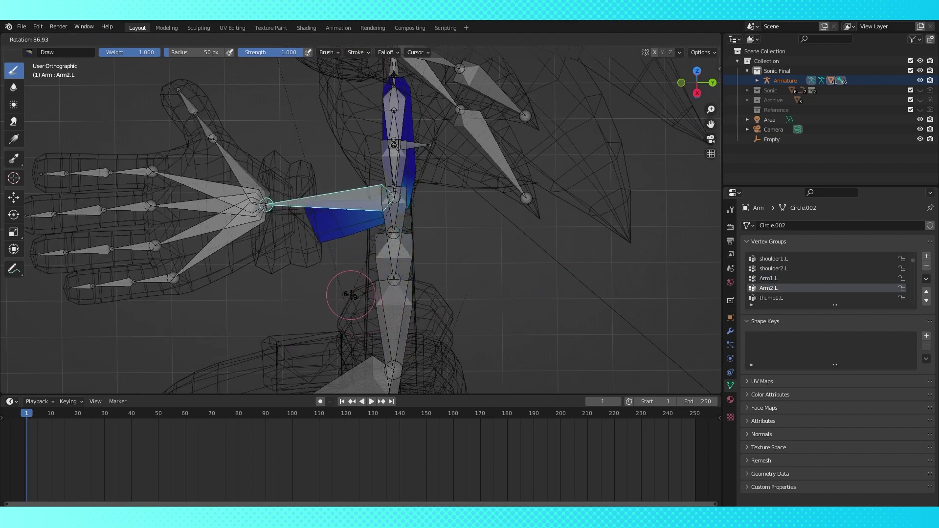
click(355, 285)
mouse_move(355, 285)
middle_down()
mouse_move(460, 238)
mouse_move(397, 230)
mouse_move(444, 224)
middle_up()
Enable vertex masking and assign the forearm vertices just below the elbow to Arm2.L with a weight of 1.000
key(Tab)
key(Tab)
click(93, 39)
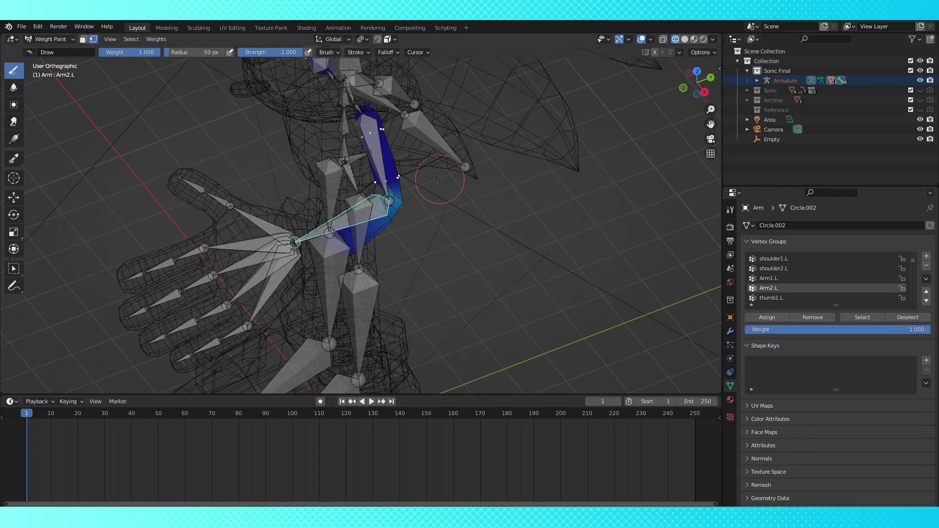
middle_drag(429, 168, 378, 233)
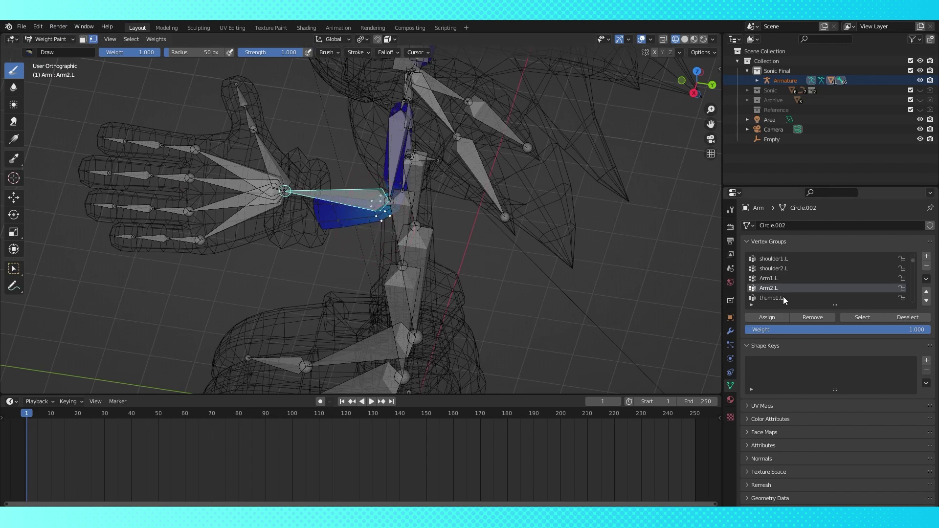
click(771, 316)
Assign the remaining forearm vertices up to the wrist to the Arm2.L group with a weight of 1.000
mouse_move(397, 208)
middle_down()
mouse_move(413, 197)
mouse_move(427, 210)
mouse_move(417, 218)
middle_up()
scroll(414, 197, up, 2)
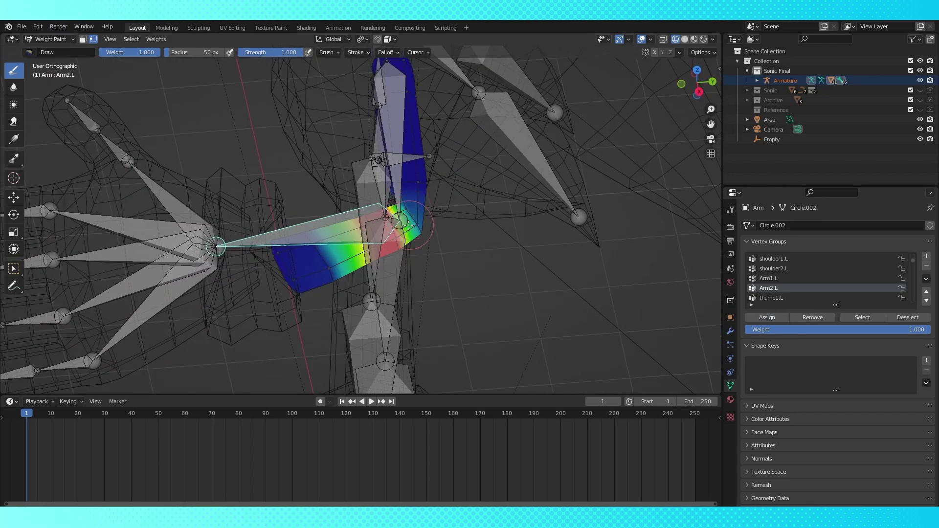
middle_drag(342, 264, 343, 267)
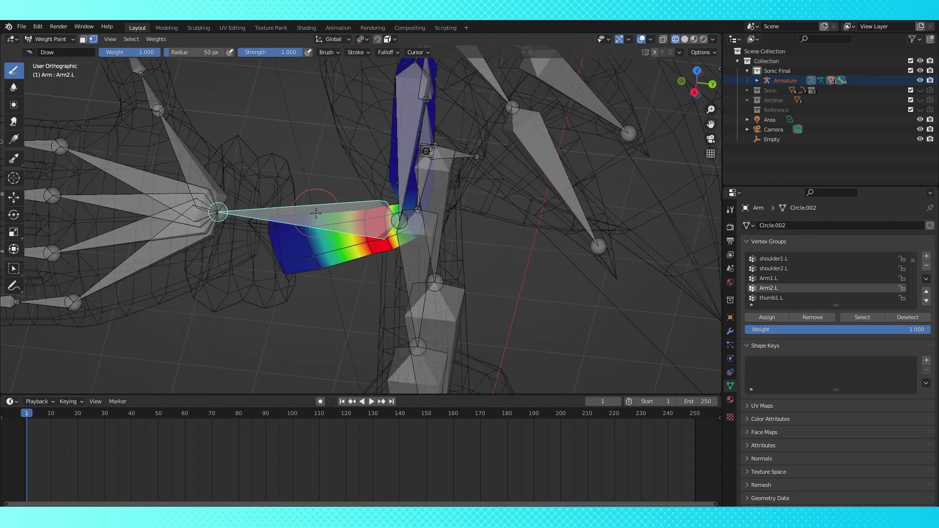
mouse_move(336, 281)
middle_down()
mouse_move(337, 206)
mouse_move(329, 275)
middle_up()
click(767, 318)
middle_drag(343, 235, 311, 253)
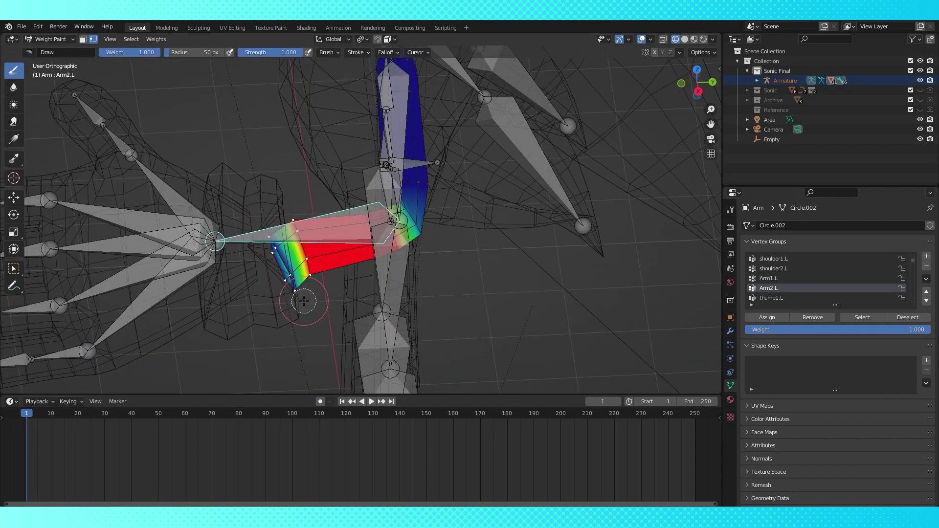
mouse_move(489, 255)
middle_down()
mouse_move(436, 241)
mouse_move(419, 207)
mouse_move(384, 229)
mouse_move(396, 230)
middle_up()
Adjust the Arm2.L bone's rotation to check how the weighted forearm bends at the elbow
key(r)
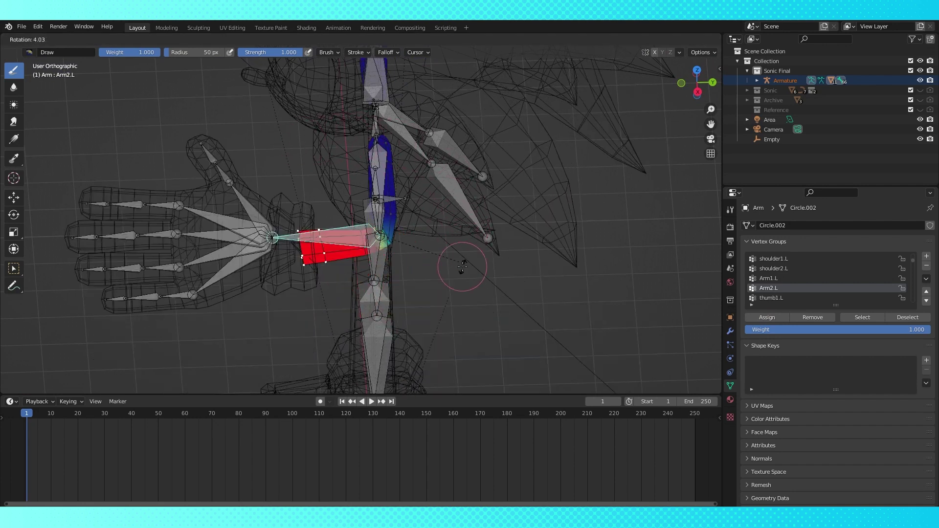
click(410, 240)
middle_drag(410, 239, 443, 211)
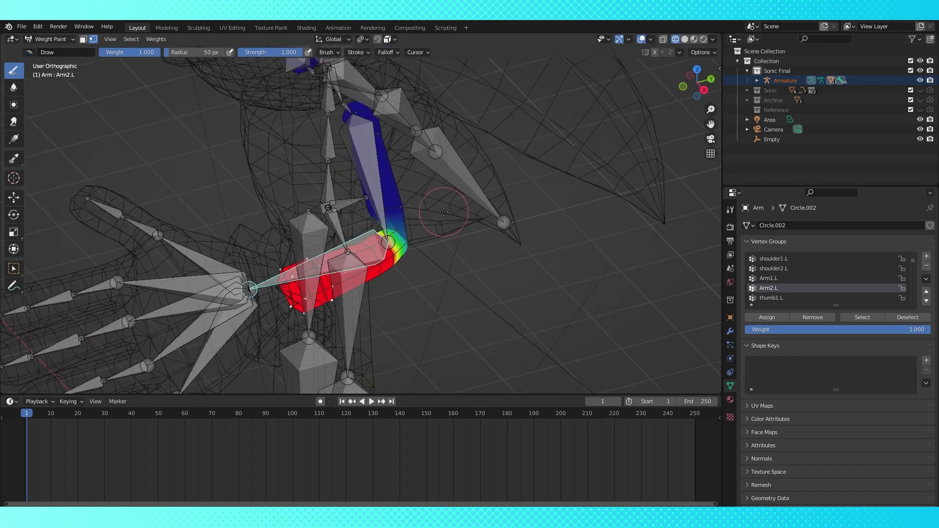
Remove the wrist-end forearm vertices from the Arm1.L vertex group using vertex selection masking
click(93, 39)
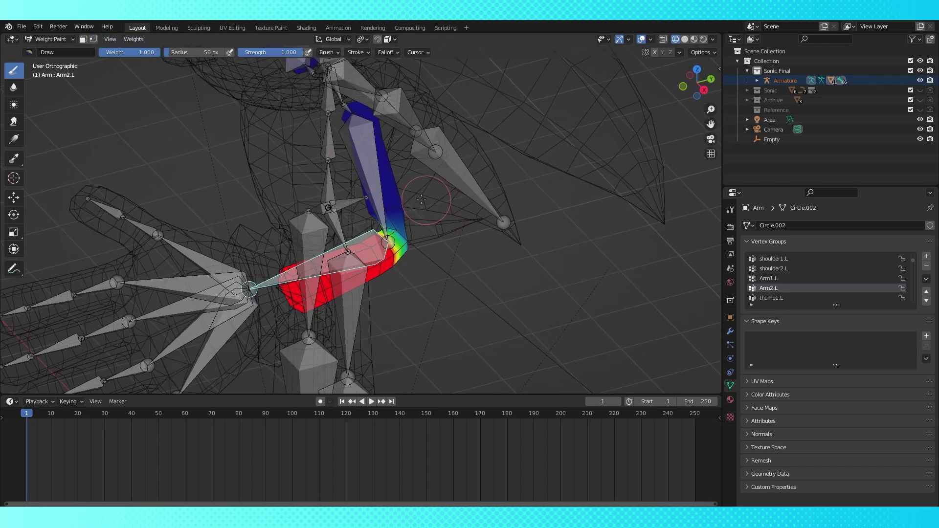
ctrl+click(364, 176)
middle_drag(364, 175, 414, 215)
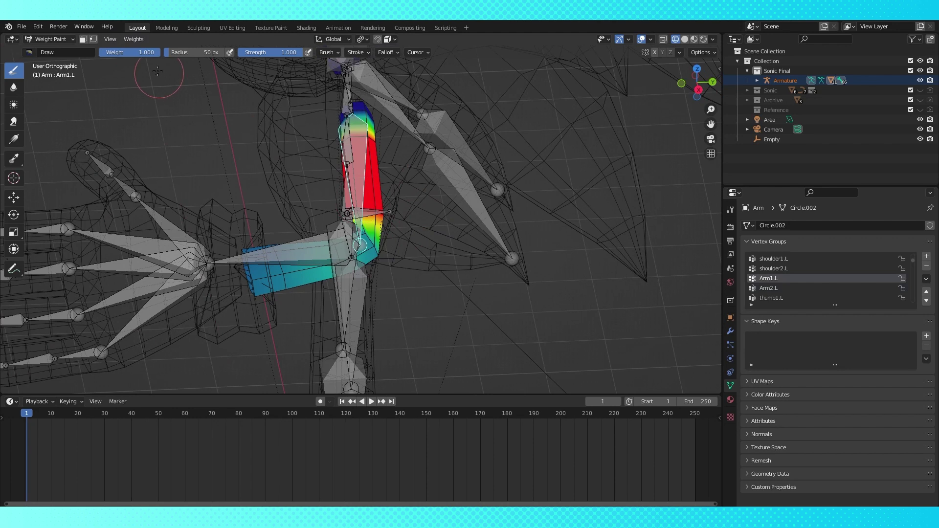
click(92, 40)
middle_drag(489, 293, 509, 304)
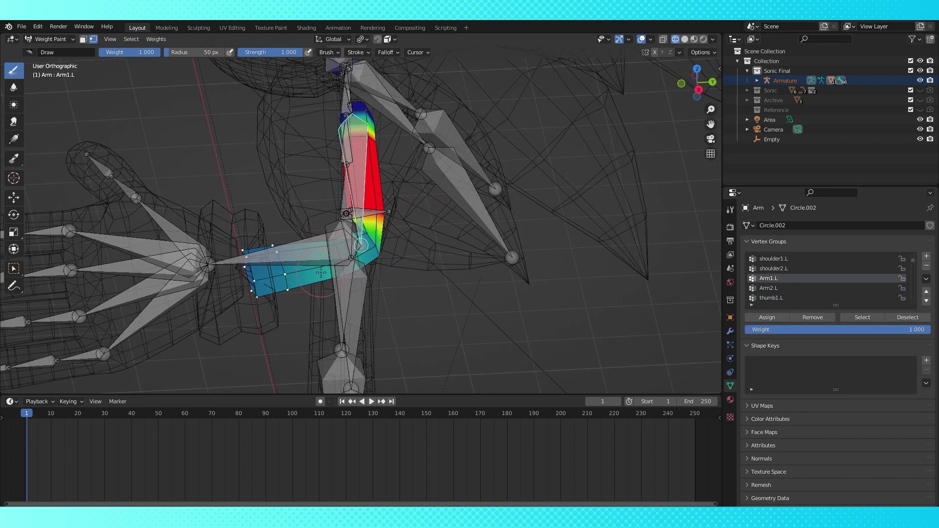
click(810, 317)
mouse_move(440, 274)
middle_down()
mouse_move(381, 247)
mouse_move(381, 237)
middle_up()
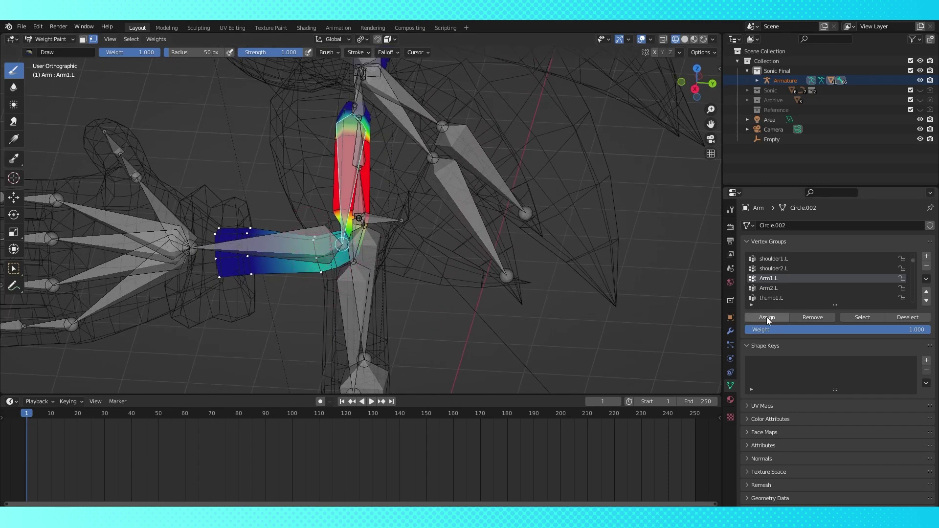
Remove the remaining forearm vertices up to the elbow from the Arm1.L vertex group
click(813, 317)
mouse_move(433, 293)
middle_down()
mouse_move(433, 275)
mouse_move(426, 282)
middle_up()
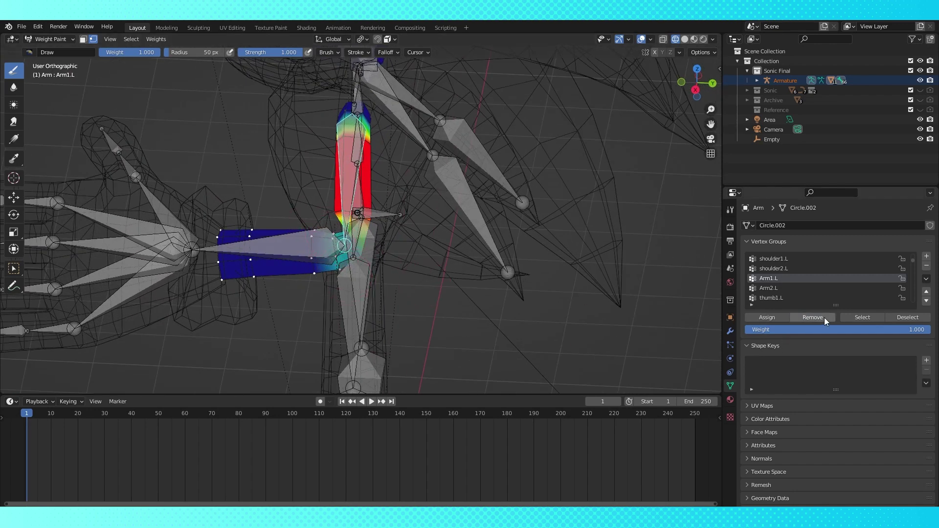
mouse_move(413, 273)
middle_down()
mouse_move(460, 267)
mouse_move(429, 272)
mouse_move(378, 237)
middle_up()
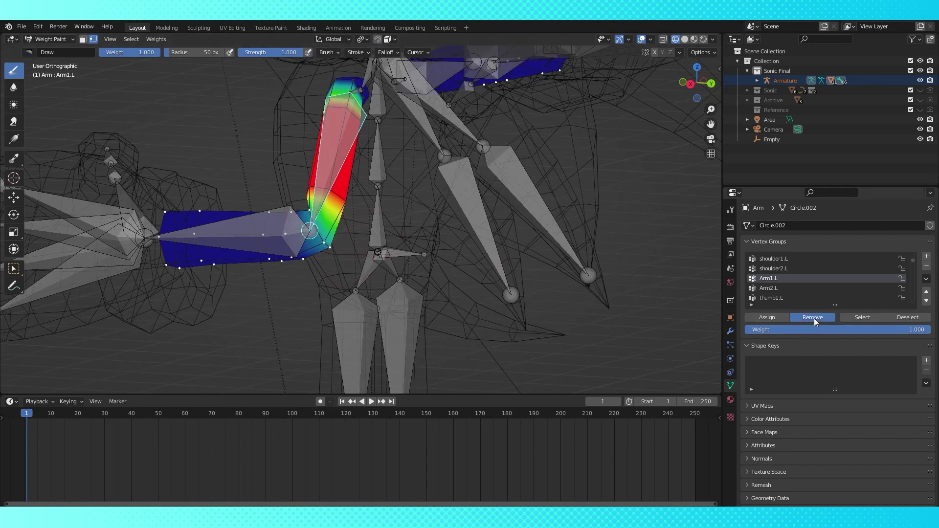
mouse_move(465, 262)
middle_down()
mouse_move(508, 305)
mouse_move(497, 266)
mouse_move(521, 275)
mouse_move(371, 252)
middle_up()
scroll(430, 258, down, 3)
scroll(369, 252, up, 3)
shift+middle_drag(288, 257, 454, 236)
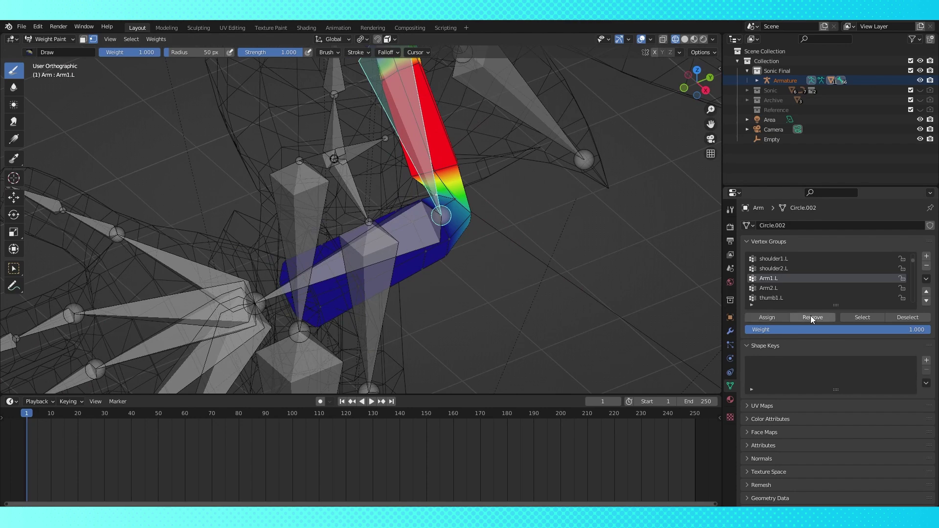
Assign the selected elbow vertices to the Arm1.L group with a weight of 0.175
middle_drag(604, 224, 543, 202)
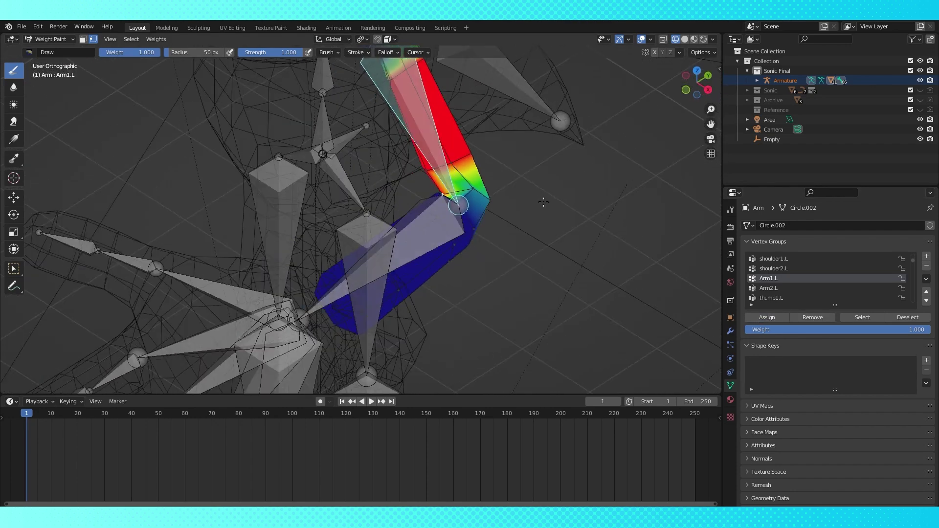
middle_drag(457, 194, 572, 147)
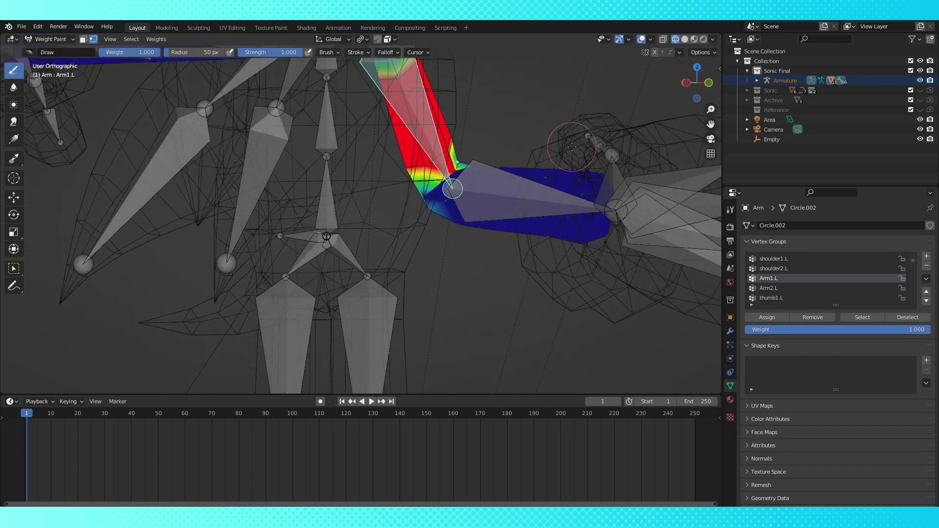
middle_drag(429, 191, 553, 203)
drag(852, 330, 823, 327)
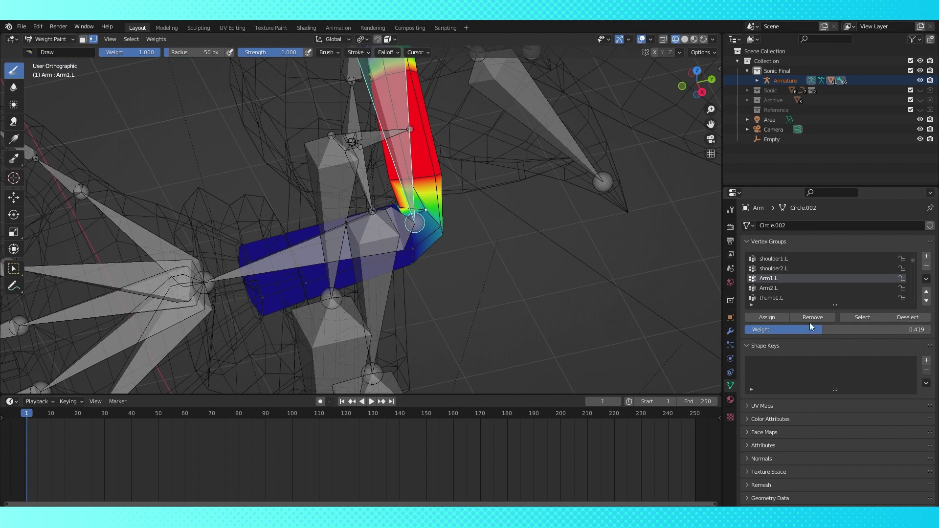
middle_drag(587, 251, 515, 265)
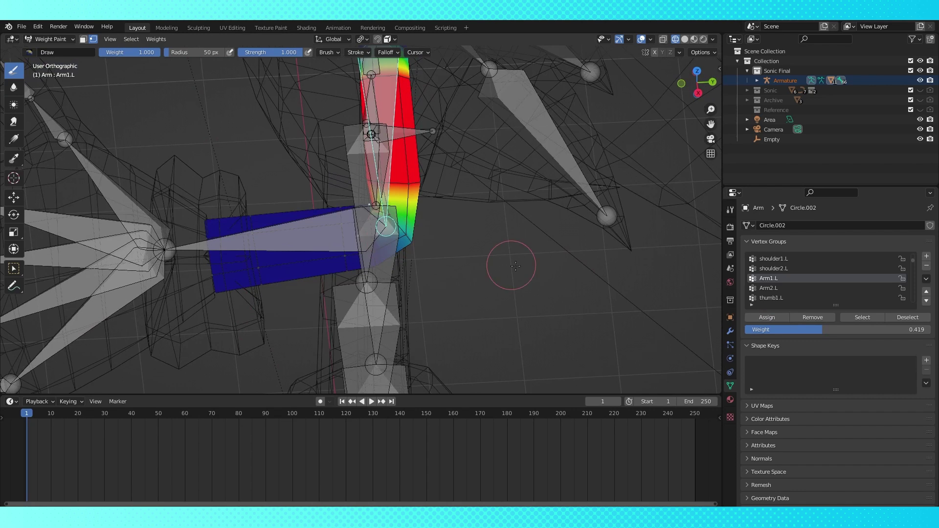
drag(814, 330, 770, 330)
click(771, 318)
mouse_move(376, 215)
middle_down()
mouse_move(389, 208)
mouse_move(374, 198)
mouse_move(389, 226)
middle_up()
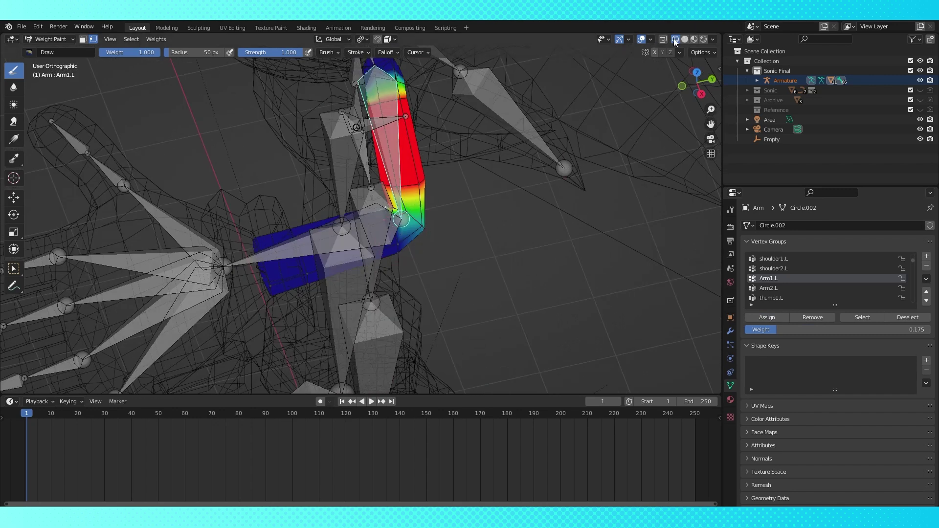
Inspect the bent elbow with overlays hidden, restore them, and assign the selected elbow vertices to Arm1.L with a weight of 0.403
click(641, 39)
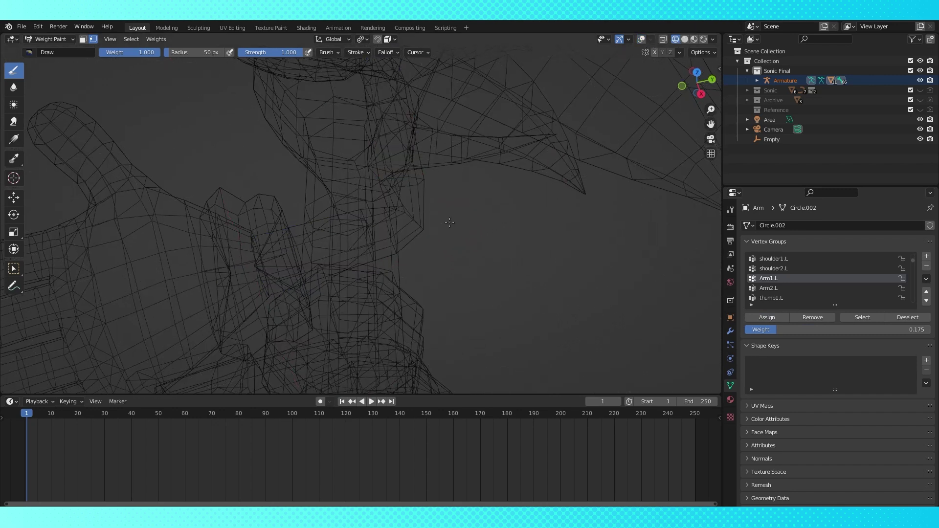
middle_drag(453, 225, 437, 217)
click(641, 40)
scroll(582, 157, down, 2)
middle_drag(582, 157, 574, 167)
mouse_move(504, 184)
middle_down()
mouse_move(595, 147)
mouse_move(418, 209)
mouse_move(393, 234)
mouse_move(404, 216)
mouse_move(425, 207)
middle_up()
scroll(483, 193, up, 2)
drag(765, 329, 790, 320)
drag(852, 329, 819, 328)
click(771, 318)
Assign the selected vertex at the back of the elbow to Arm1.L with a weight of 0.191
middle_drag(704, 308, 491, 249)
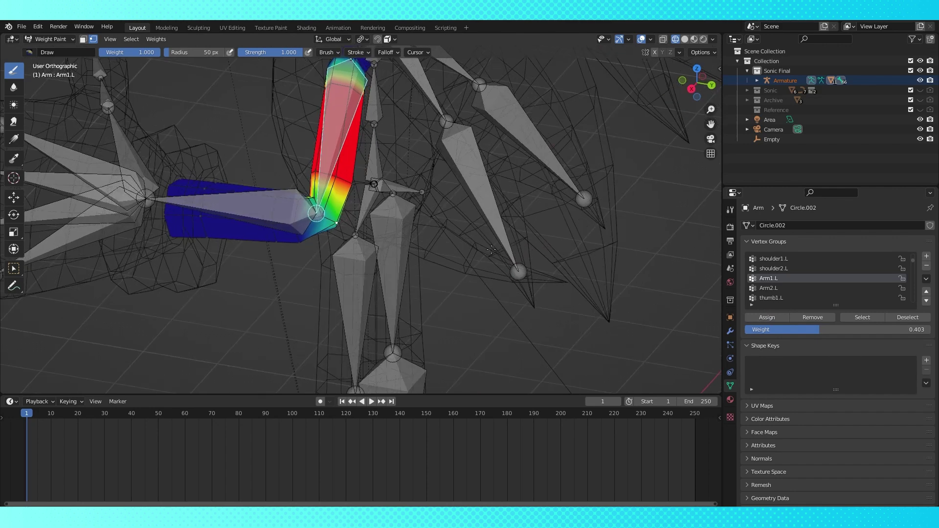
middle_drag(494, 281, 461, 217)
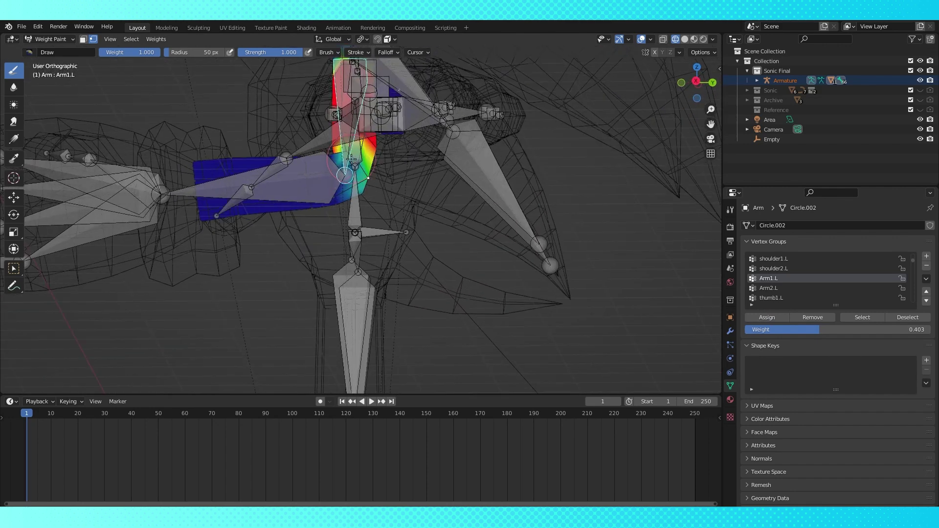
middle_drag(372, 170, 377, 221)
drag(820, 327, 779, 329)
click(772, 320)
click(774, 317)
scroll(452, 236, down, 1)
Turn off vertex selection masking and clear the rotations of the Arm1.L and Arm2.L bones
middle_drag(451, 237, 491, 232)
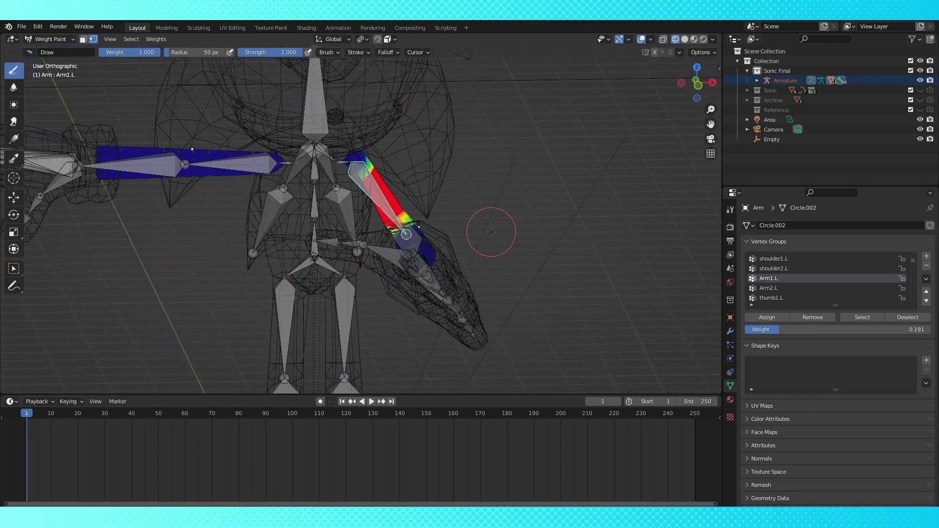
click(92, 40)
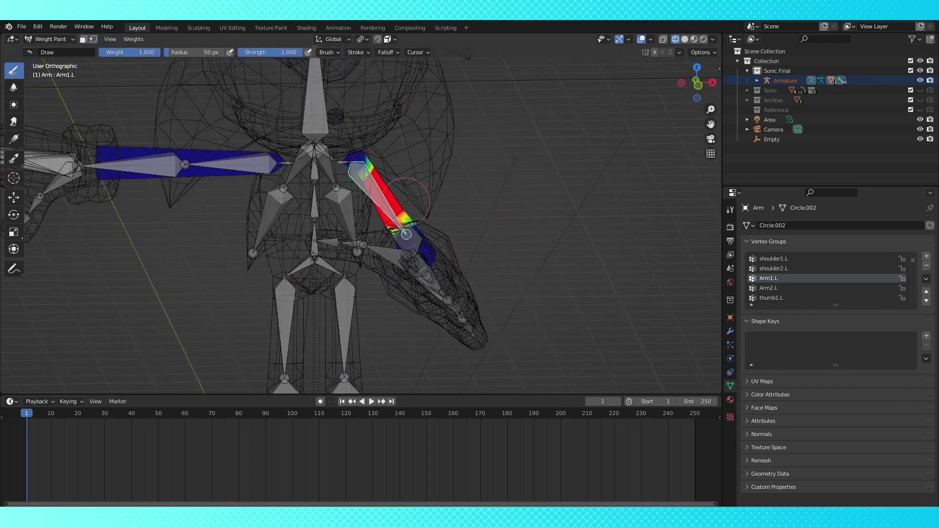
key(KP_1)
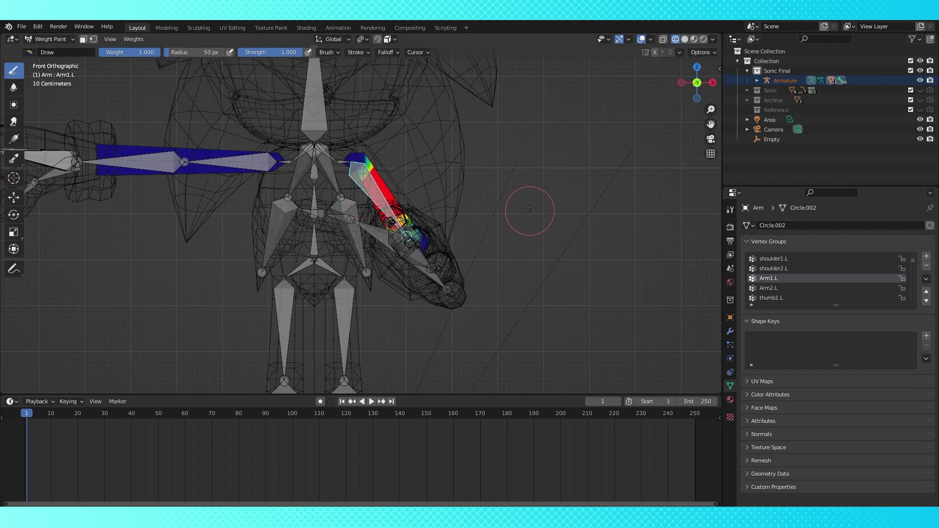
key(alt+r)
middle_drag(527, 196, 476, 113)
ctrl+click(447, 173)
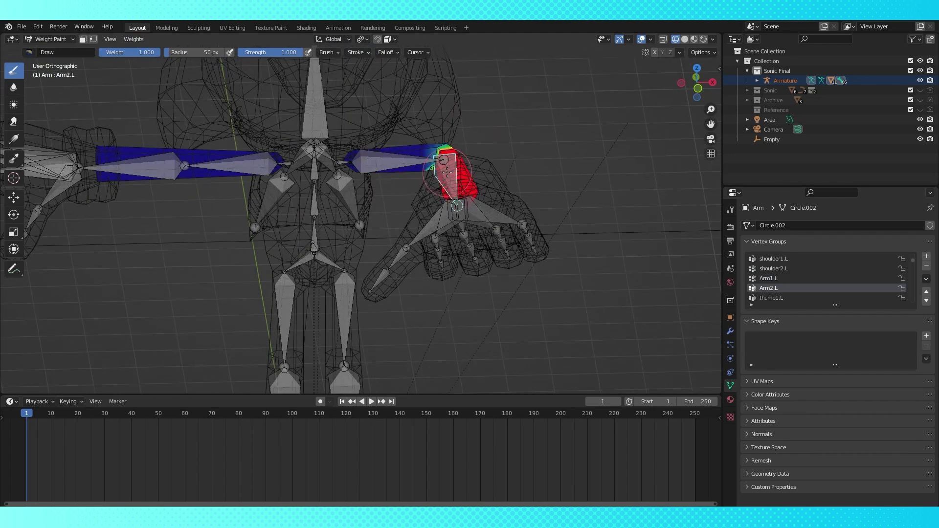
key(alt+r)
Test-rotate the Arm1.L bone downward in front view to check the upper arm's deformation, restoring its straight pose each time
ctrl+click(404, 158)
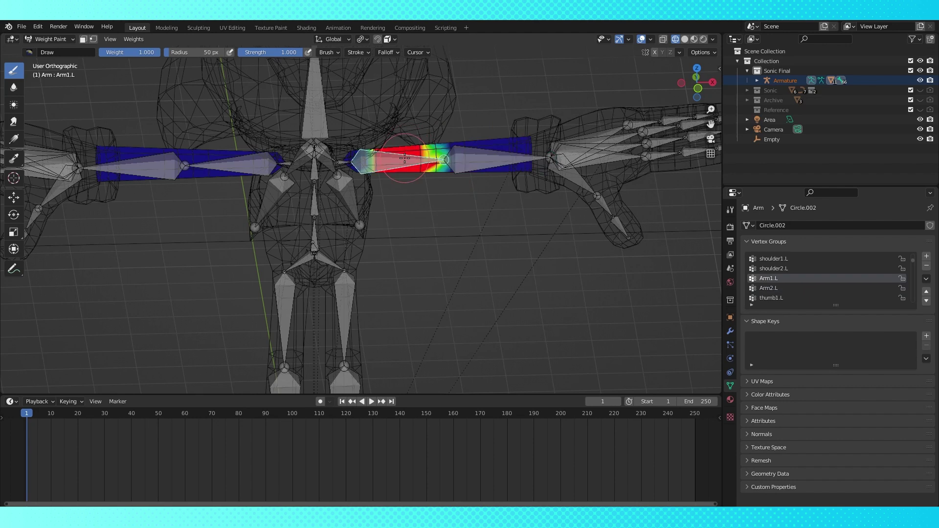
key(KP_1)
key(r)
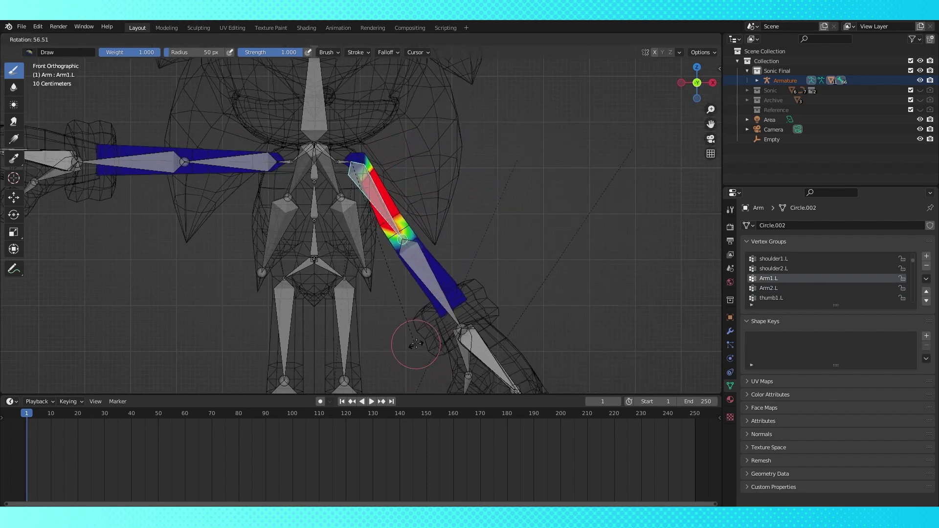
click(483, 258)
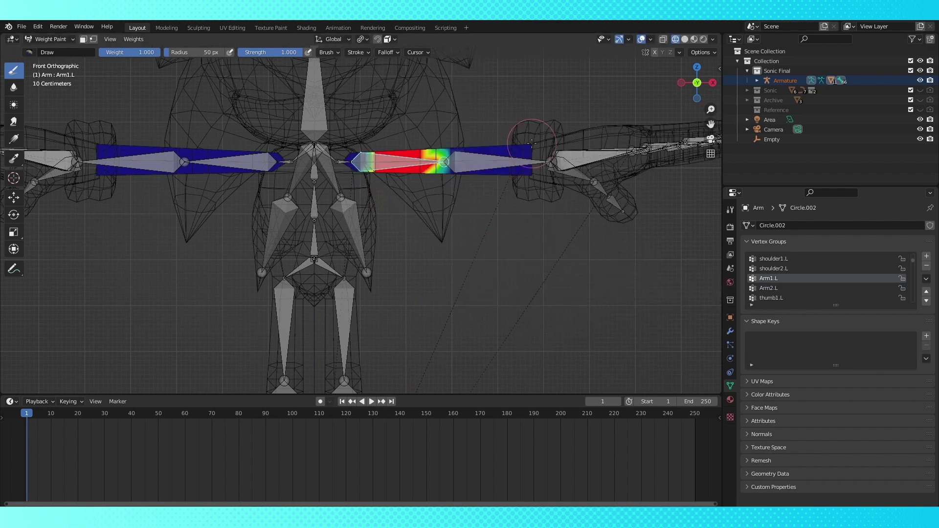
key(r)
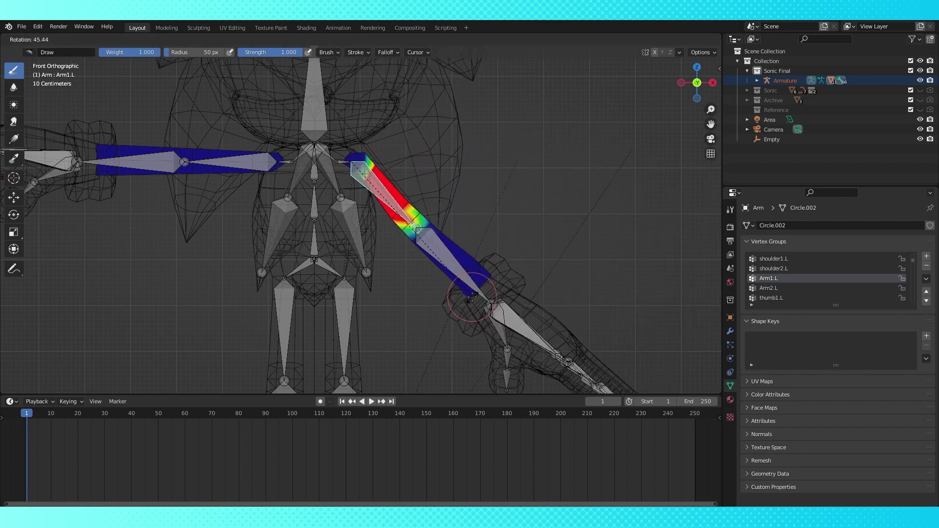
right_click(446, 296)
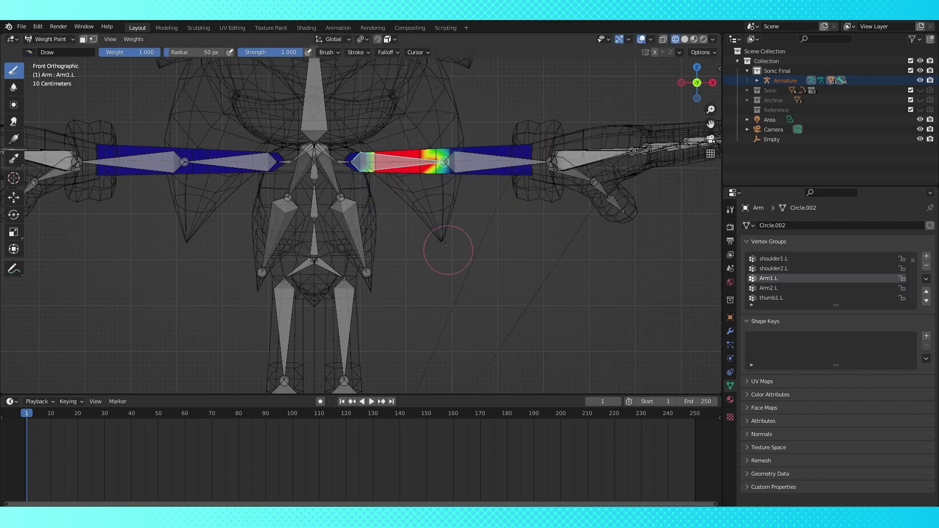
Select the torso, spine, leg and head bones in turn to check the arm mesh for stray weights
ctrl+click(349, 217)
ctrl+click(328, 173)
ctrl+click(318, 205)
ctrl+click(316, 169)
ctrl+click(317, 241)
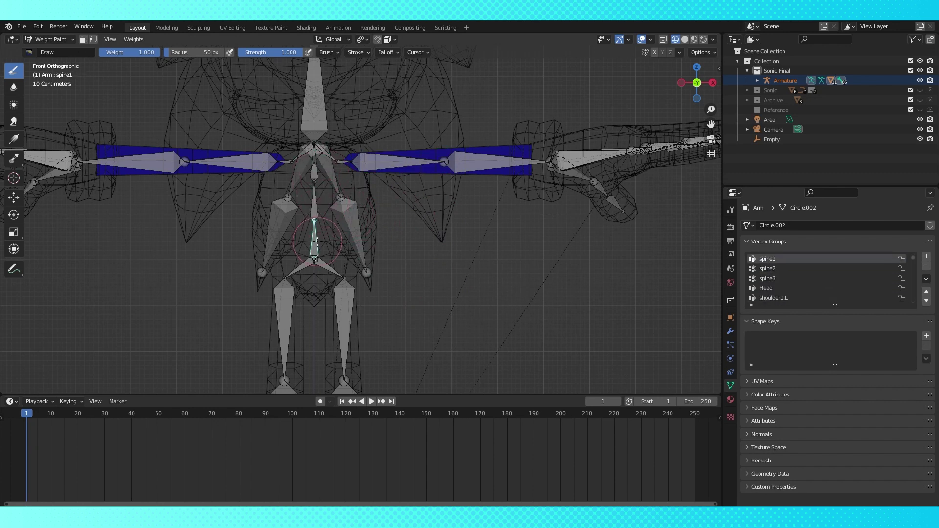
ctrl+click(332, 270)
ctrl+click(348, 311)
shift+middle_drag(367, 264, 402, 277)
ctrl+click(367, 326)
scroll(412, 191, down, 3)
ctrl+click(337, 194)
scroll(345, 194, up, 4)
Examine the arm mesh's weights for the shoulder, arm, finger and thumb bones one by one
middle_drag(411, 201, 385, 209)
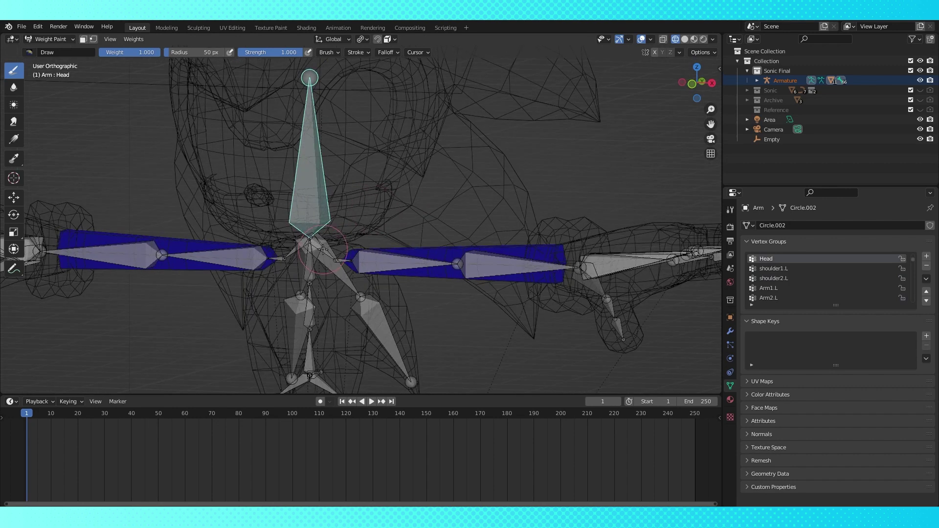
ctrl+click(324, 250)
ctrl+click(330, 267)
ctrl+click(303, 258)
ctrl+click(310, 266)
ctrl+click(283, 258)
scroll(270, 241, down, 1)
middle_drag(278, 250, 292, 246)
ctrl+click(410, 257)
ctrl+click(514, 256)
ctrl+click(563, 266)
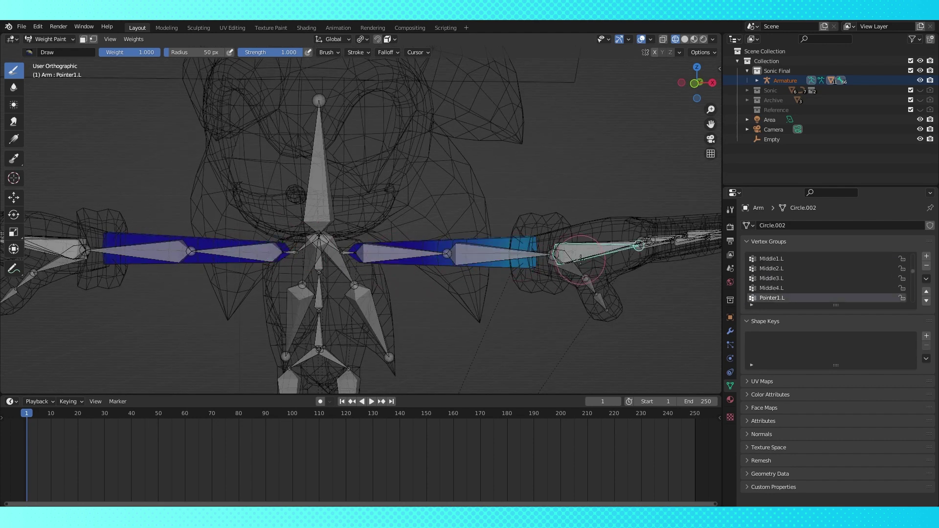
middle_drag(568, 267, 575, 282)
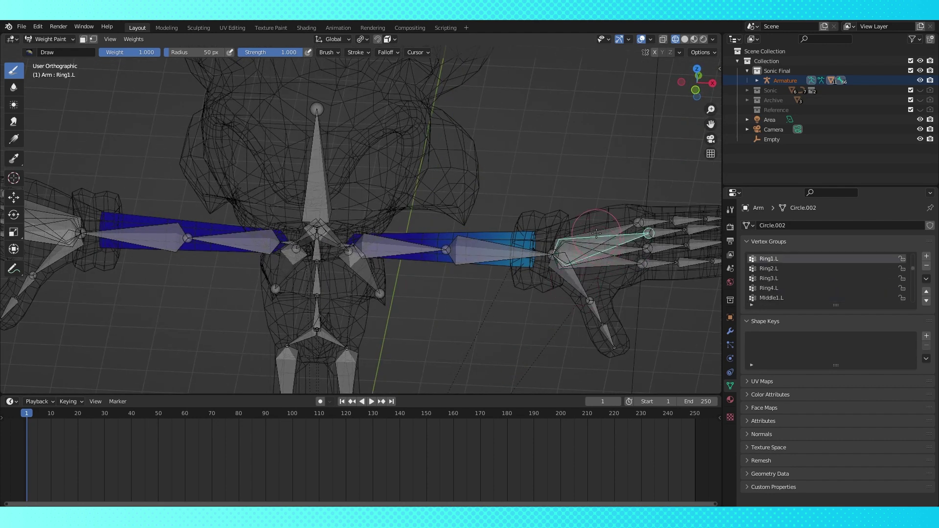
ctrl+click(595, 312)
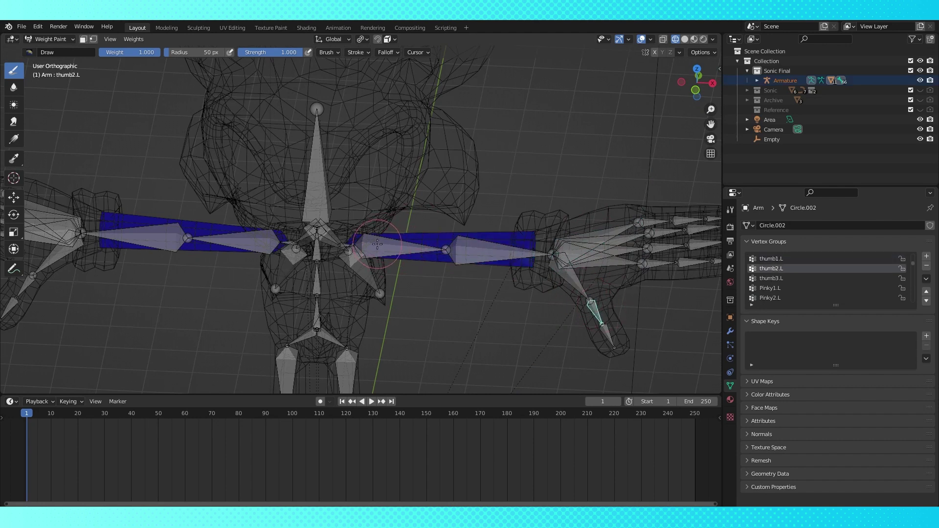
Test-rotate Arm1.L about 25 degrees in front view and cancel the rotation
scroll(401, 249, up, 2)
ctrl+click(418, 266)
key(KP_1)
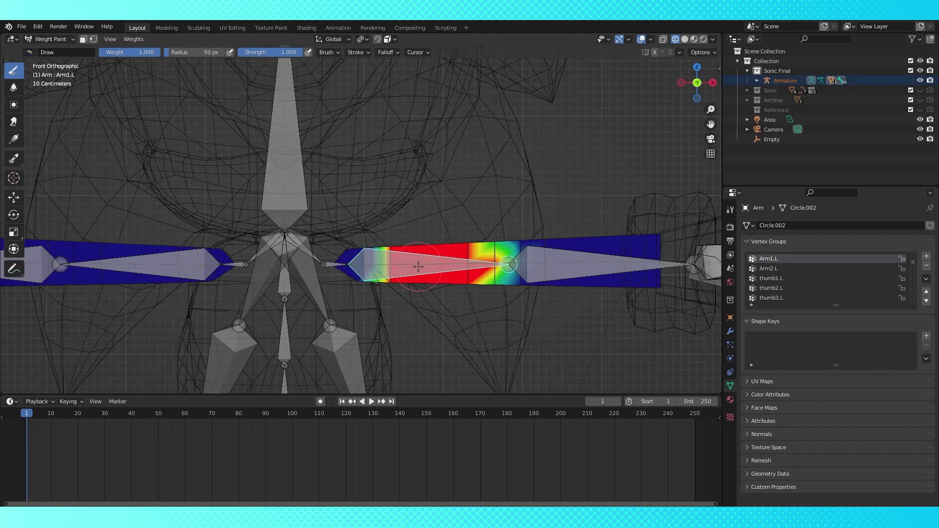
shift+middle_drag(435, 250, 441, 181)
key(r)
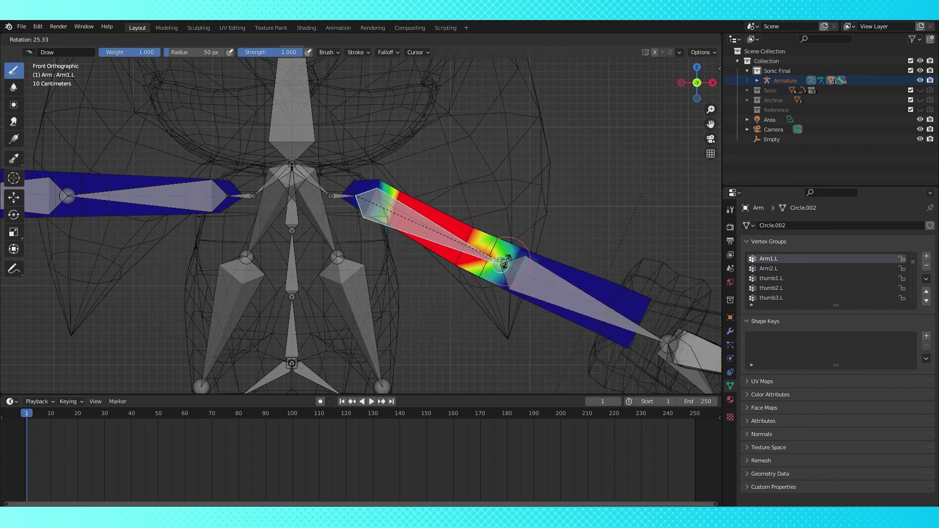
key(Escape)
Enable vertex masking for Arm2.L and remove the selected underside vertices above the elbow from its group
ctrl+drag(581, 198, 580, 194)
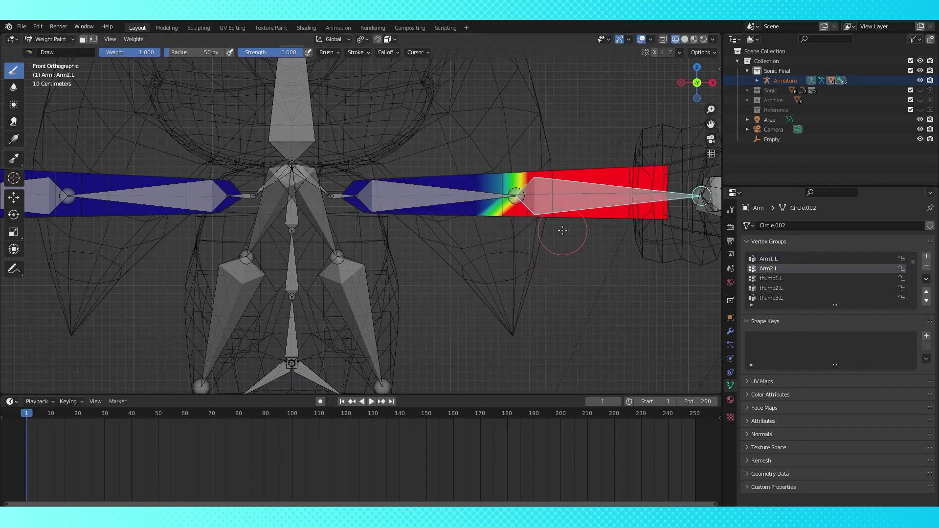
middle_drag(566, 225, 541, 189)
scroll(474, 187, up, 2)
scroll(474, 188, up, 2)
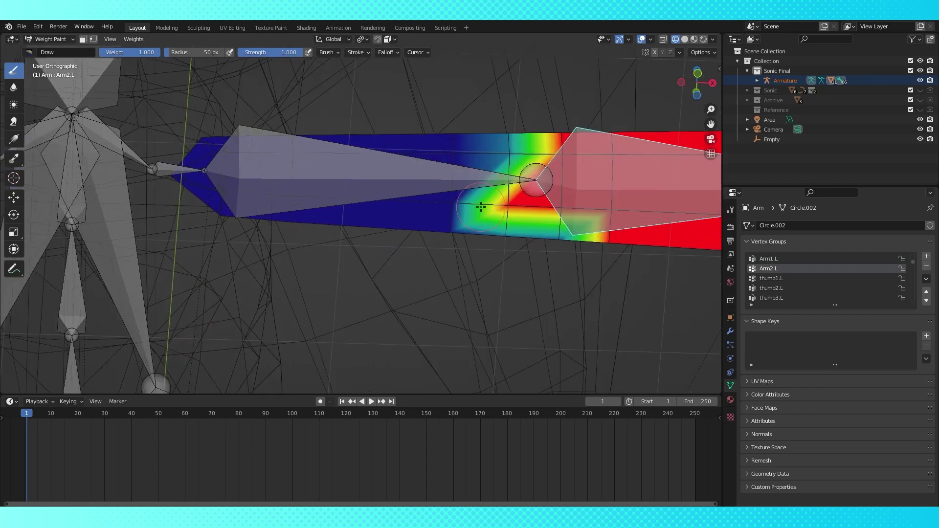
click(93, 39)
middle_drag(481, 237, 482, 224)
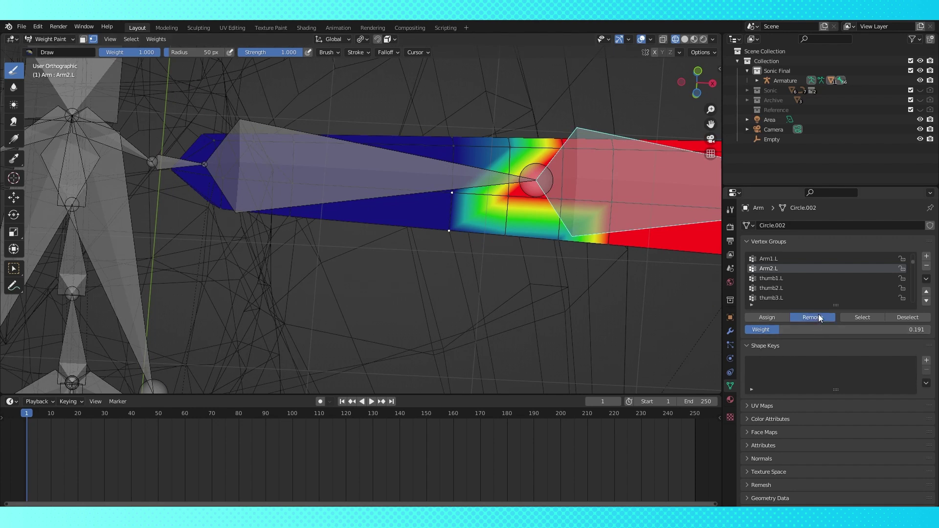
Set the vertex group weight to 1.000 and correct the uneven underside elbow vertices in the Arm2.L group
drag(829, 332, 931, 331)
mouse_move(537, 170)
middle_down()
mouse_move(538, 216)
mouse_move(552, 205)
middle_up()
scroll(534, 222, down, 3)
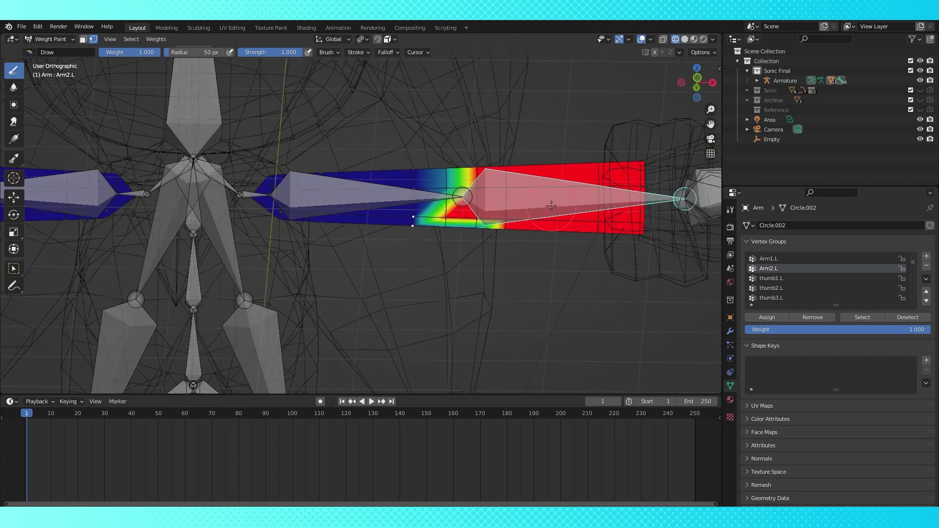
key(Tab)
key(Tab)
mouse_move(445, 218)
middle_down()
mouse_move(439, 247)
mouse_move(445, 218)
middle_up()
click(811, 321)
Check the arm's elbow topology in front view in Edit Mode, return to Weight Paint, and turn off vertex masking
scroll(455, 135, down, 1)
middle_drag(449, 131, 450, 157)
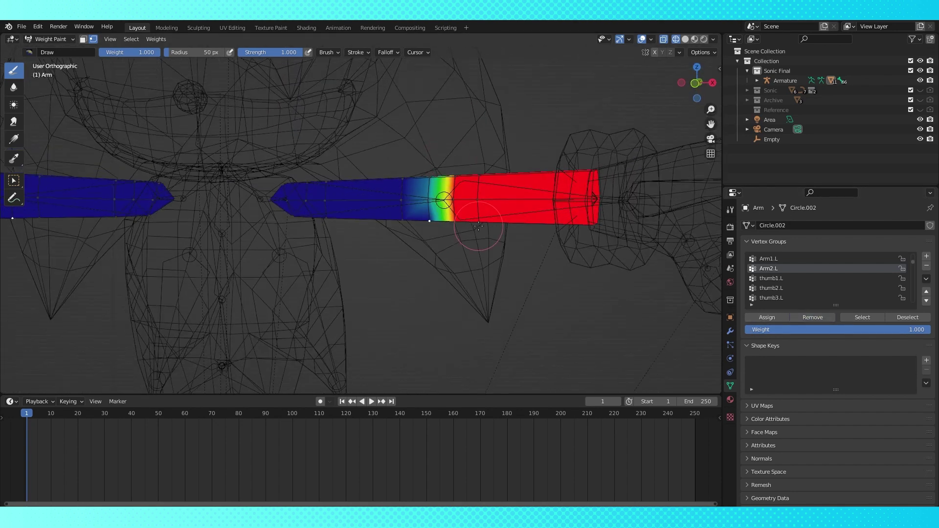
key(Tab)
key(KP_1)
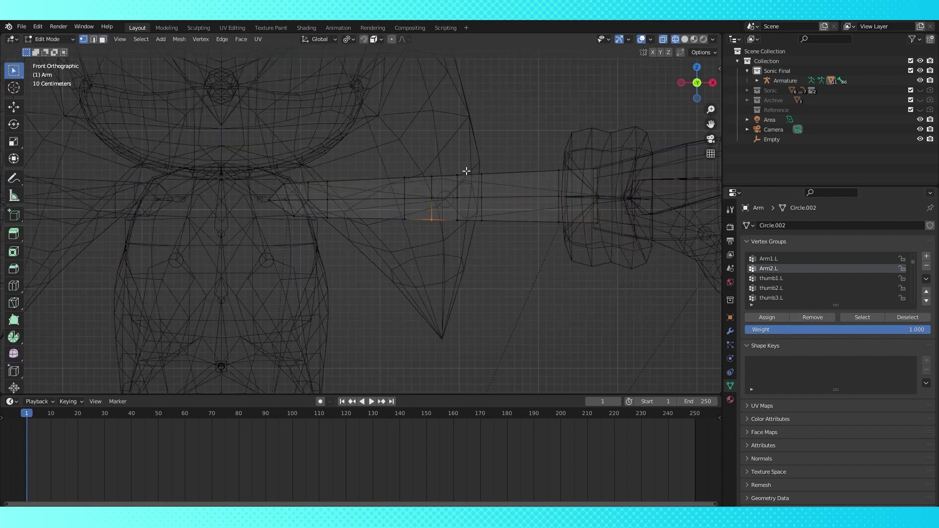
key(Tab)
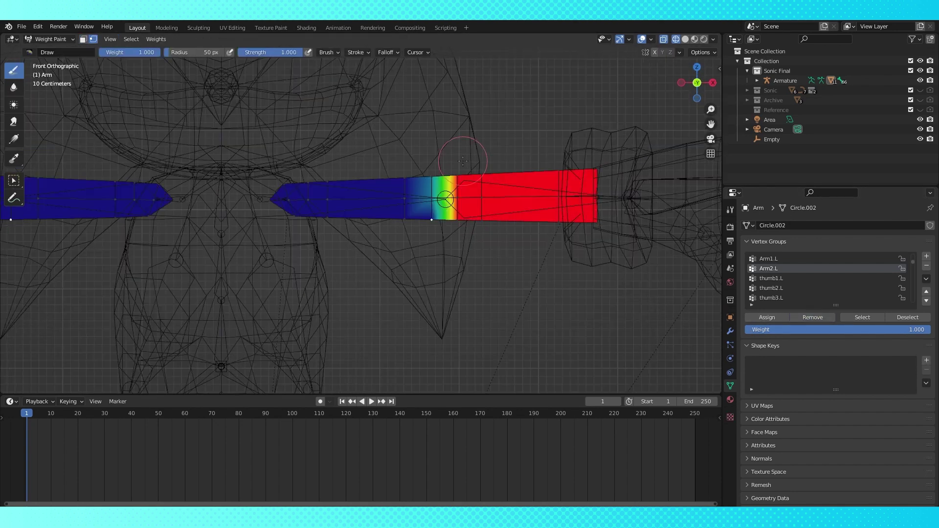
click(93, 39)
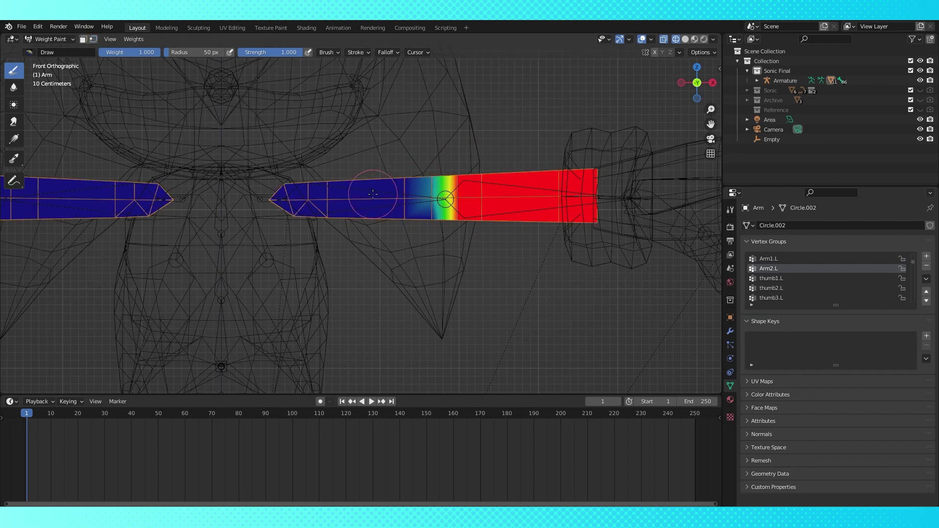
key(Tab)
key(Tab)
middle_drag(374, 194, 410, 206)
key(Tab)
key(Tab)
scroll(404, 208, up, 3)
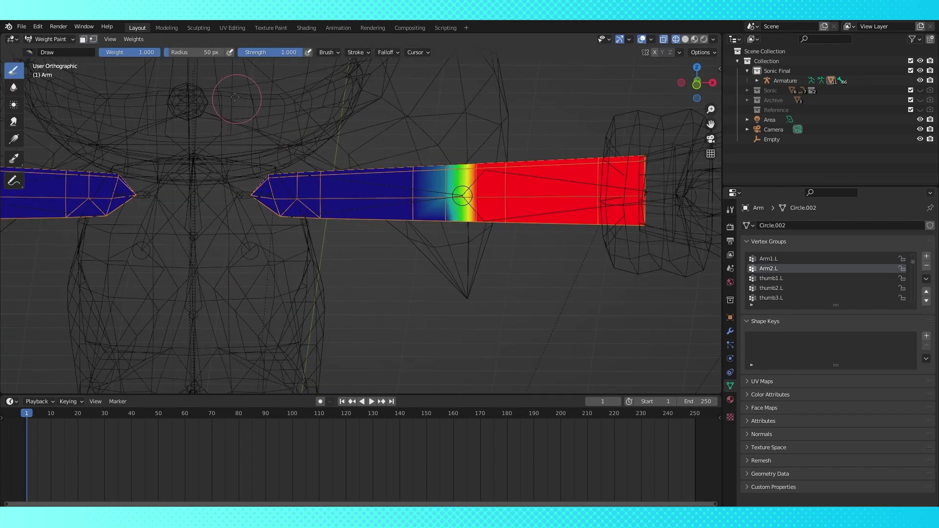
Select the armature together with the arm mesh in Object Mode and enter Weight Paint mode
click(71, 38)
click(64, 46)
click(377, 184)
shift+click(404, 173)
click(62, 40)
click(63, 86)
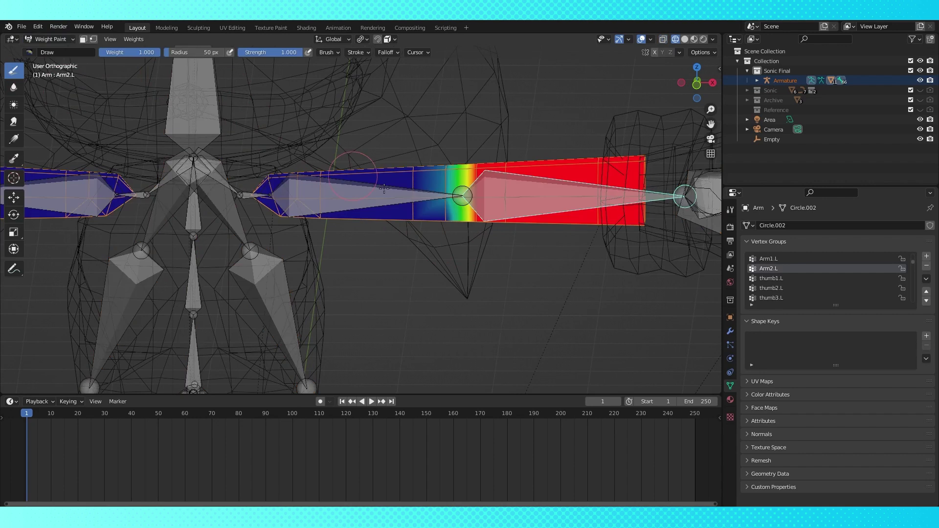
Pose Arm1.L downward by rotating it about 50 degrees in front view
ctrl+click(386, 189)
key(KP_1)
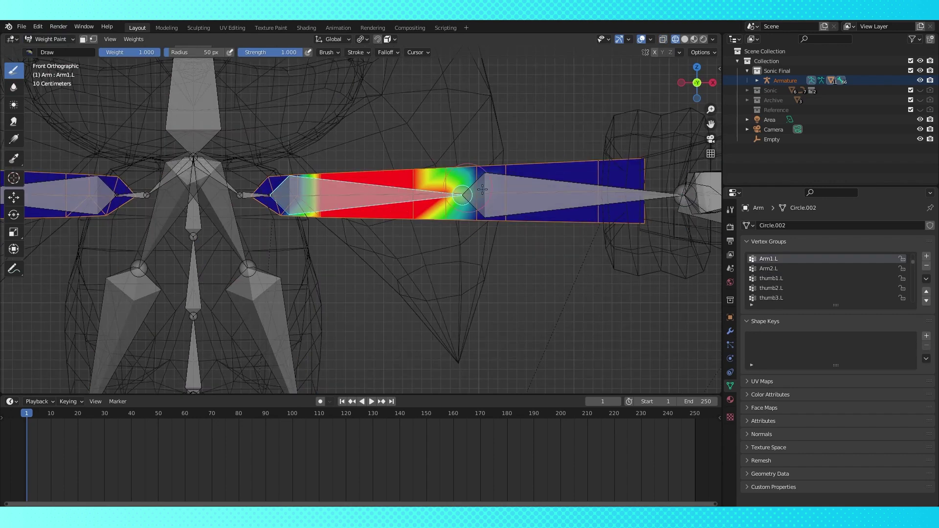
key(r)
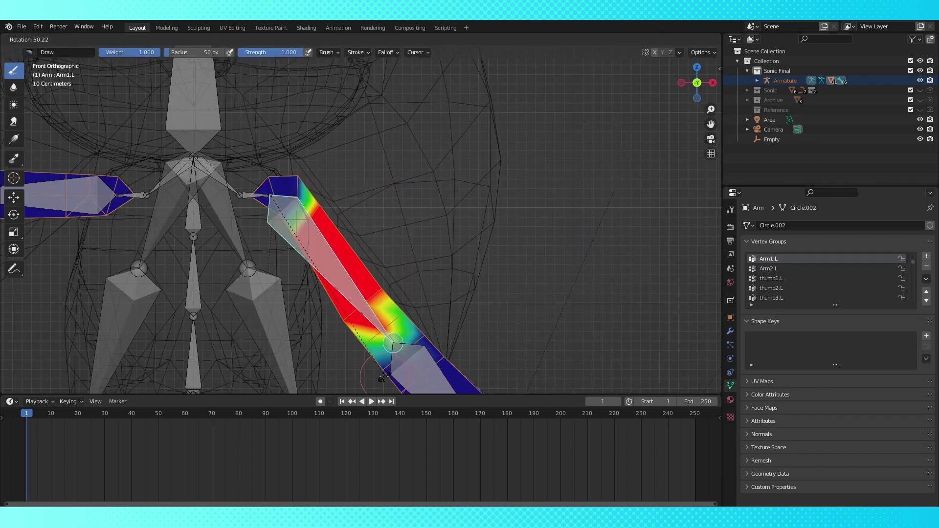
click(387, 379)
Display the Arm2.L weights on the posed forearm
shift+middle_drag(428, 345, 480, 191)
ctrl+click(494, 247)
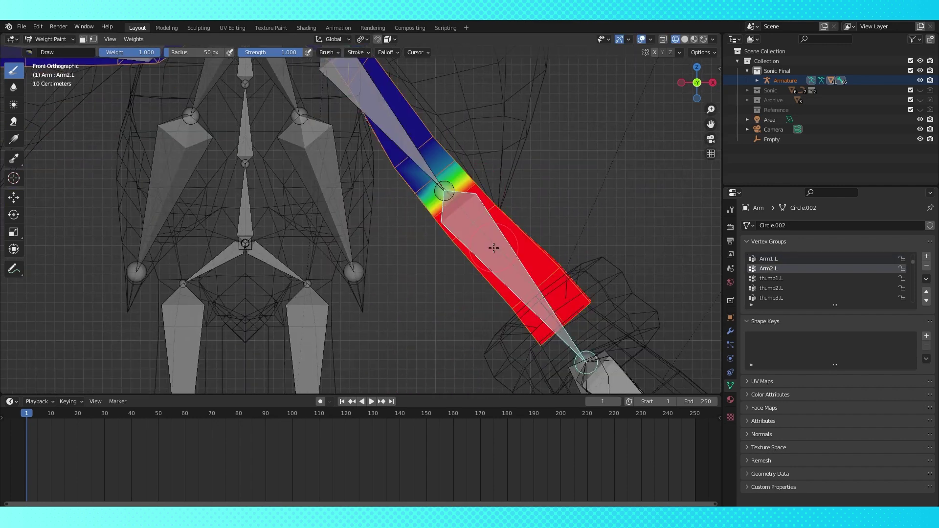
shift+middle_drag(534, 284, 533, 226)
Select all of the arm's vertices in Edit Mode and remove them from the thumb1.L vertex group
ctrl+click(574, 311)
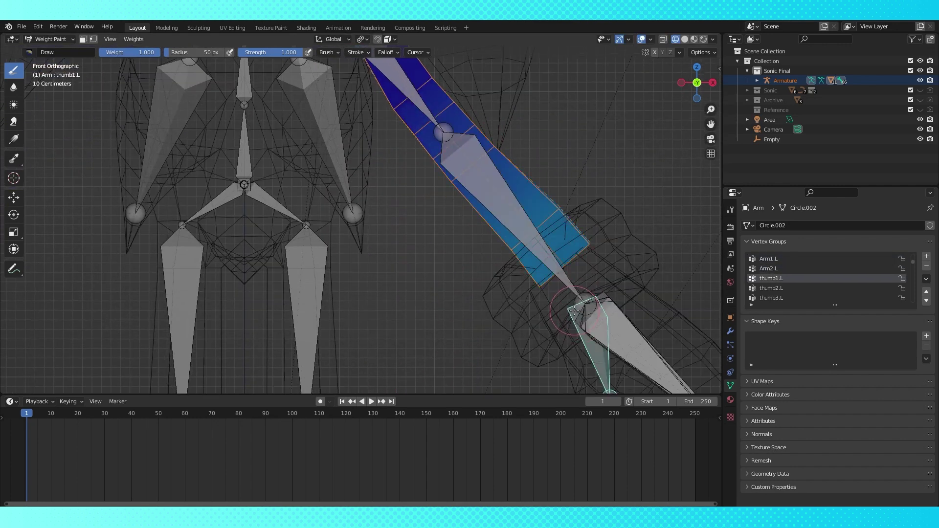
scroll(590, 293, down, 3)
mouse_move(518, 244)
middle_down()
mouse_move(527, 239)
mouse_move(516, 243)
middle_up()
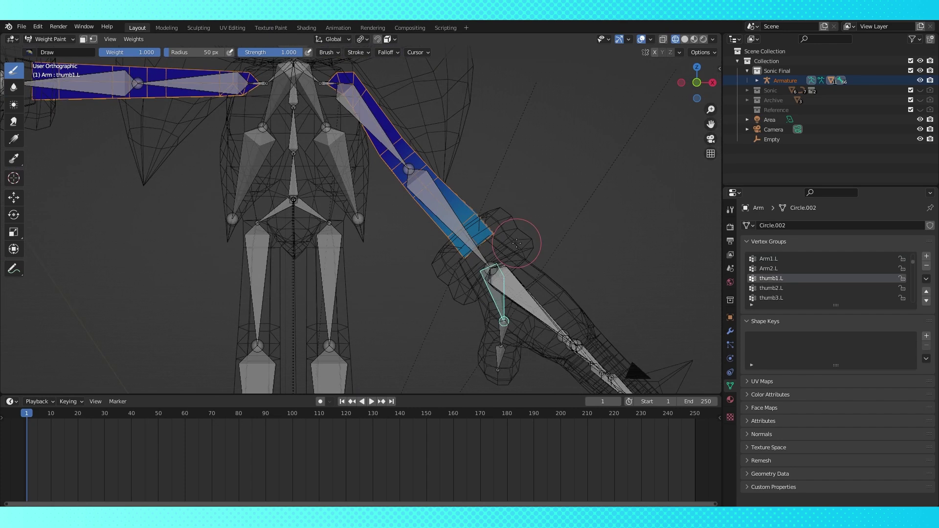
key(Tab)
key(Tab)
key(Tab)
key(a)
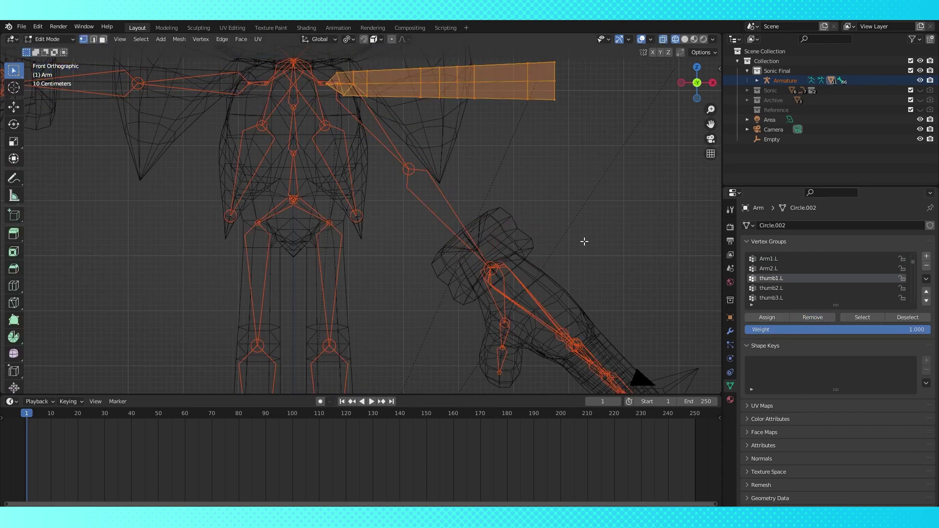
key(Tab)
Remove the arm's vertices from the Pointer1.L group and from the neighbouring finger base bone's group
ctrl+click(516, 285)
key(Tab)
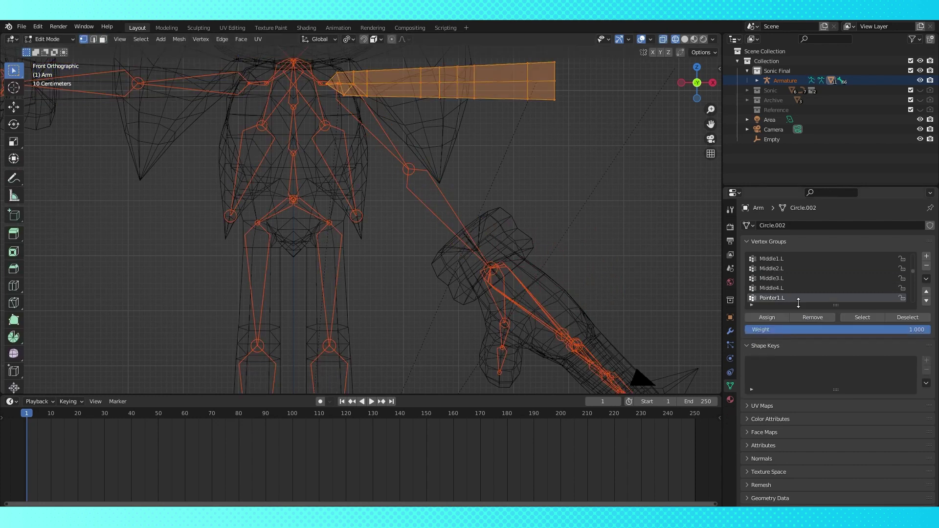
key(Tab)
middle_drag(587, 302, 534, 331)
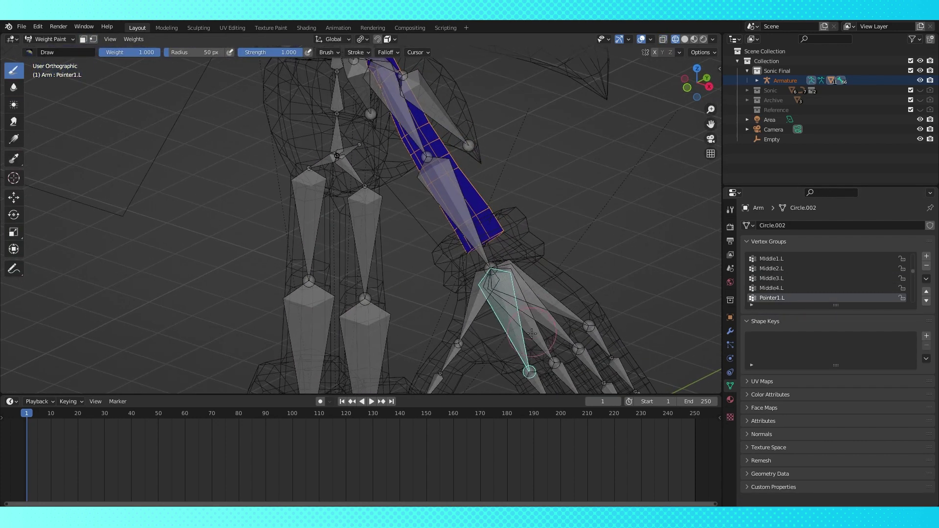
ctrl+click(535, 334)
key(Tab)
click(817, 318)
Remove the arm's vertices from the vertex groups of the remaining finger base bones
key(Tab)
ctrl+click(558, 345)
key(Tab)
click(818, 320)
key(Tab)
ctrl+click(571, 307)
key(Tab)
key(Tab)
Check the arm mesh for leftover thumb bone weights
middle_drag(582, 265, 633, 169)
key(KP_1)
middle_drag(634, 169, 579, 210)
ctrl+click(490, 263)
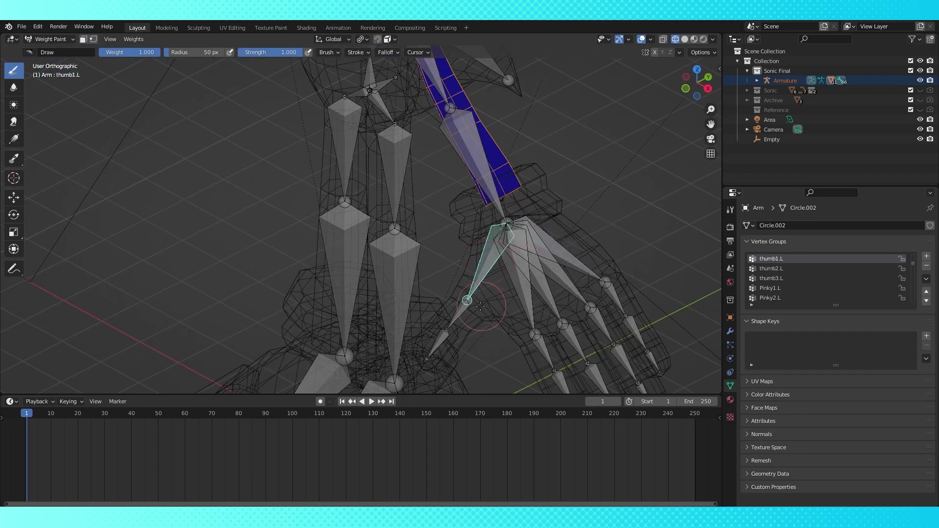
ctrl+click(463, 304)
Examine the arm mesh's weights for Arm2.L, Arm1.L and the finger bones from several angles
ctrl+click(477, 174)
shift+middle_drag(476, 169, 471, 265)
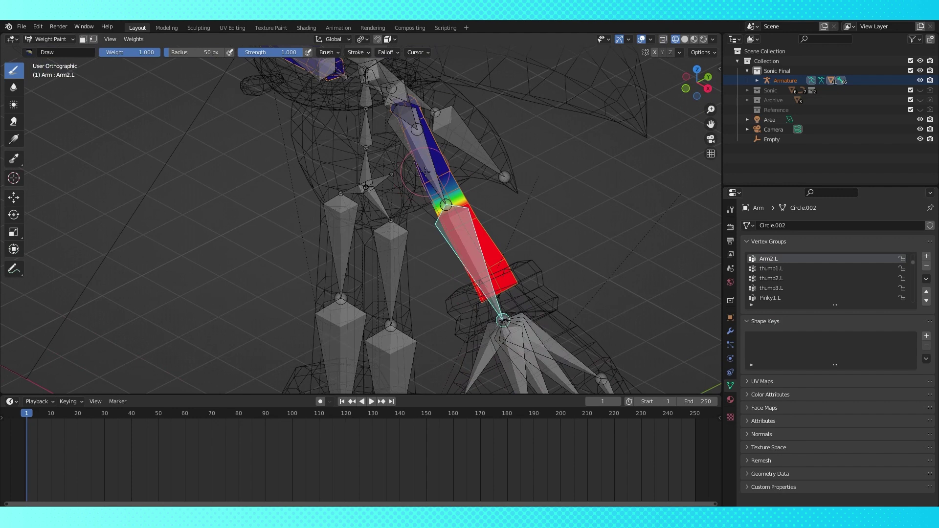
ctrl+click(425, 172)
ctrl+click(460, 146)
ctrl+click(482, 247)
shift+middle_drag(485, 247, 469, 144)
ctrl+click(588, 283)
ctrl+click(554, 337)
ctrl+click(523, 342)
middle_drag(545, 374, 456, 260)
ctrl+click(514, 169)
shift+middle_drag(514, 170, 506, 284)
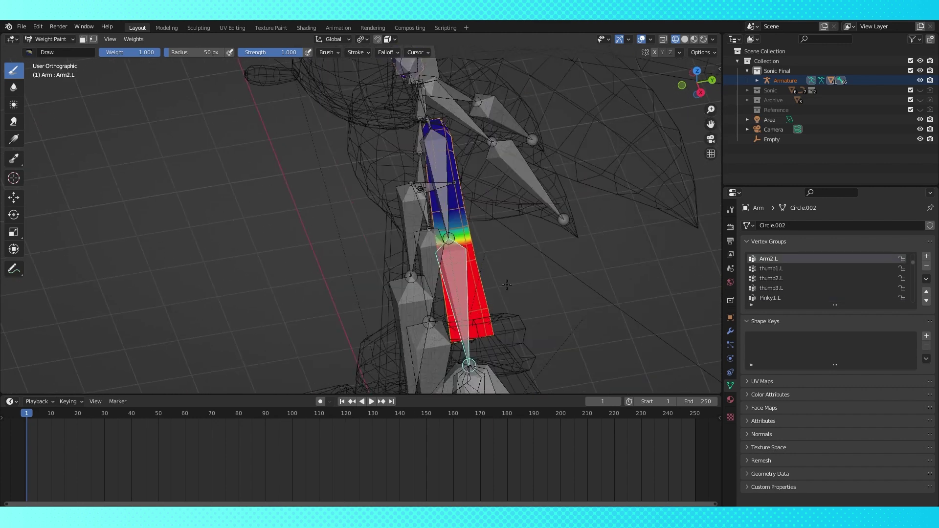
ctrl+click(445, 201)
middle_drag(457, 171, 525, 138)
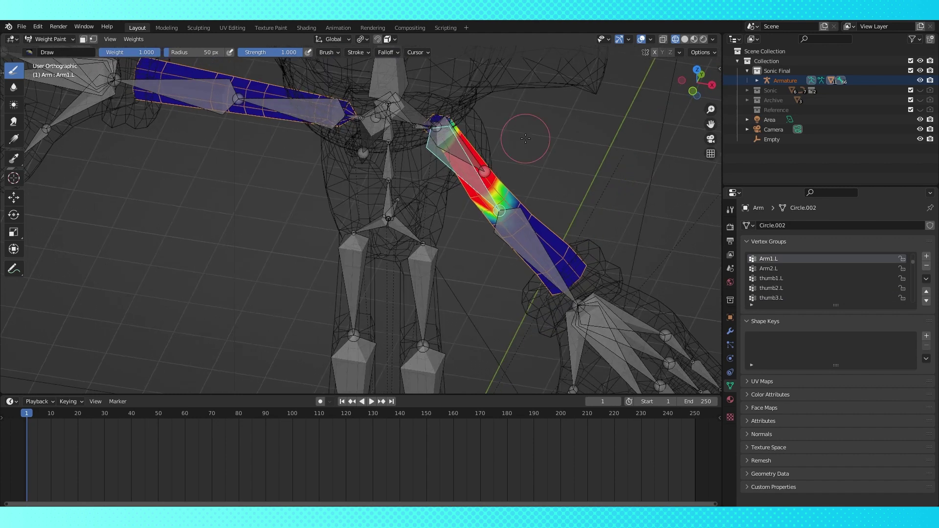
With shoulder2.L active, select the two edge loops at the arm's wrist end in Edit Mode and return to Weight Paint
ctrl+click(417, 126)
key(Tab)
key(Tab)
key(Tab)
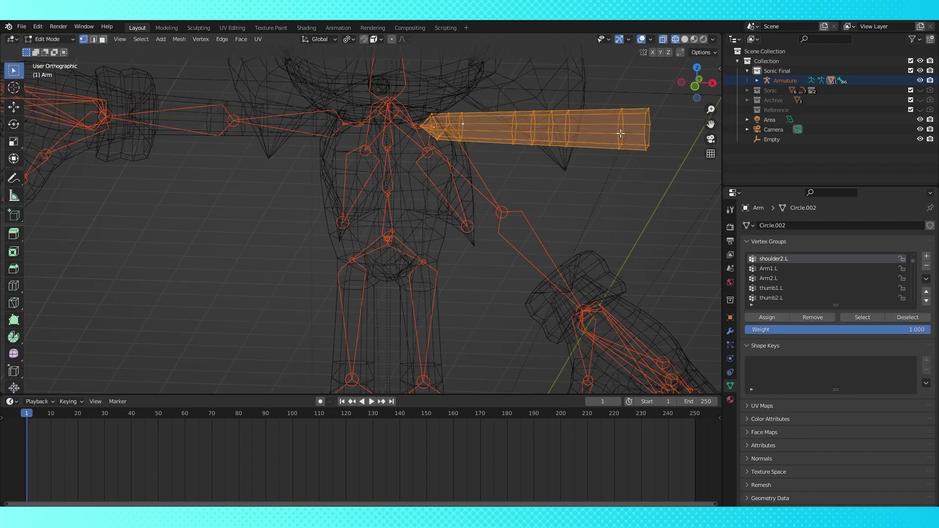
alt+click(629, 127)
alt+click(620, 128)
alt+shift+click(644, 129)
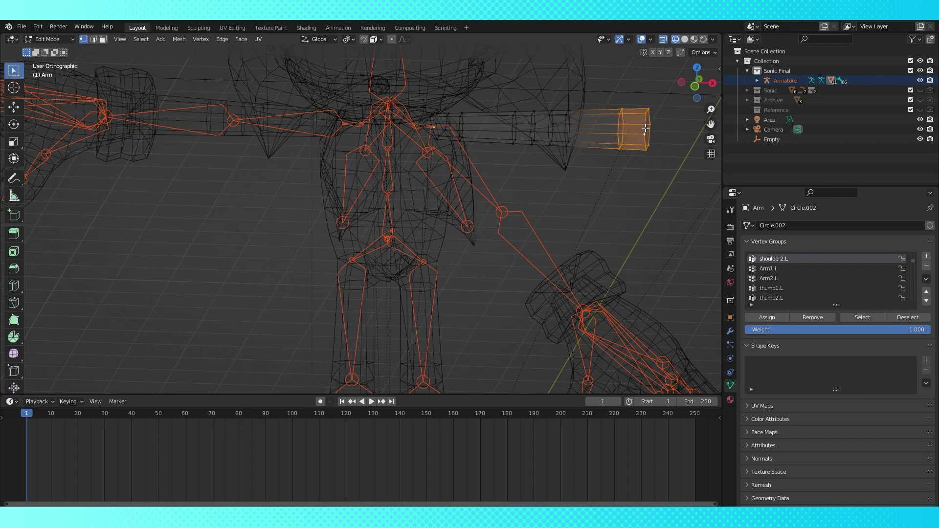
key(Tab)
key(Tab)
key(Tab)
Compare the Arm2.L, Arm1.L and shoulder2.L weights along the bent arm in front view
mouse_move(655, 218)
middle_down()
mouse_move(547, 254)
mouse_move(567, 240)
middle_up()
key(KP_1)
scroll(607, 210, up, 2)
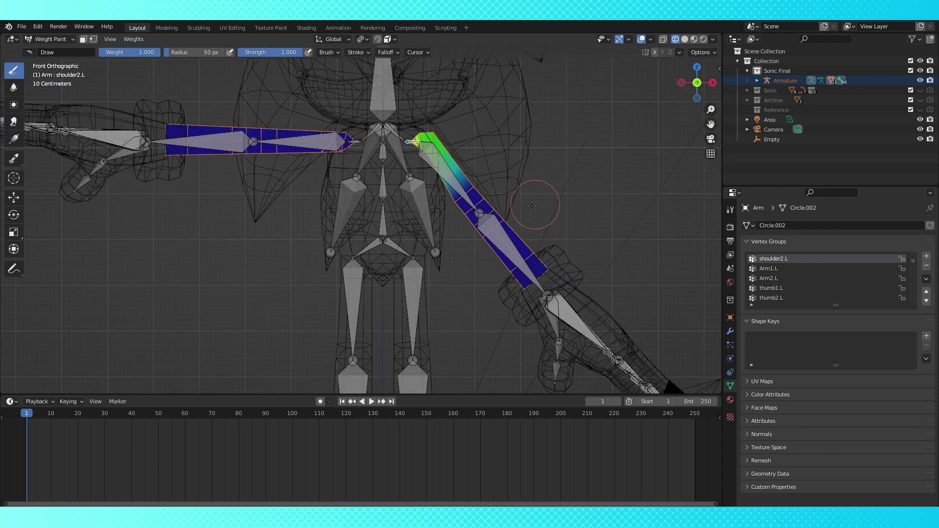
ctrl+click(500, 238)
scroll(504, 229, up, 2)
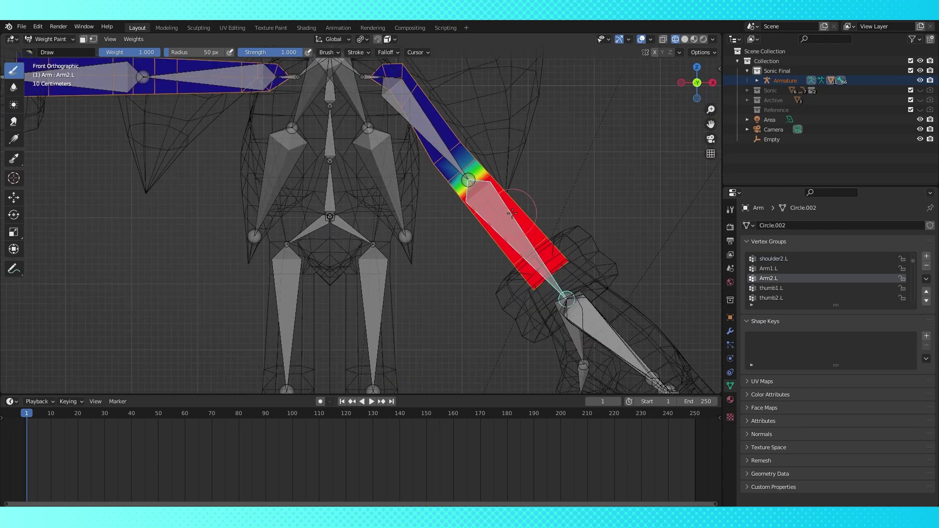
ctrl+click(460, 154)
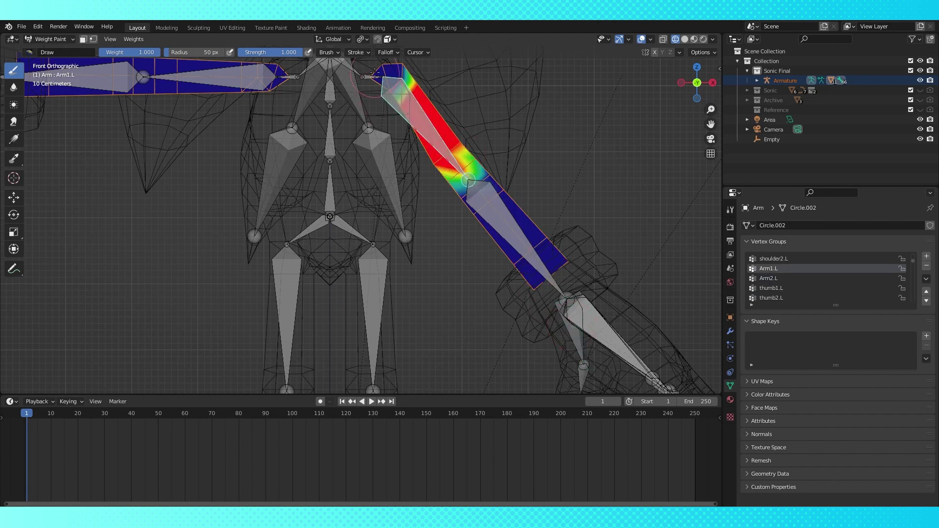
ctrl+click(371, 80)
scroll(515, 191, up, 2)
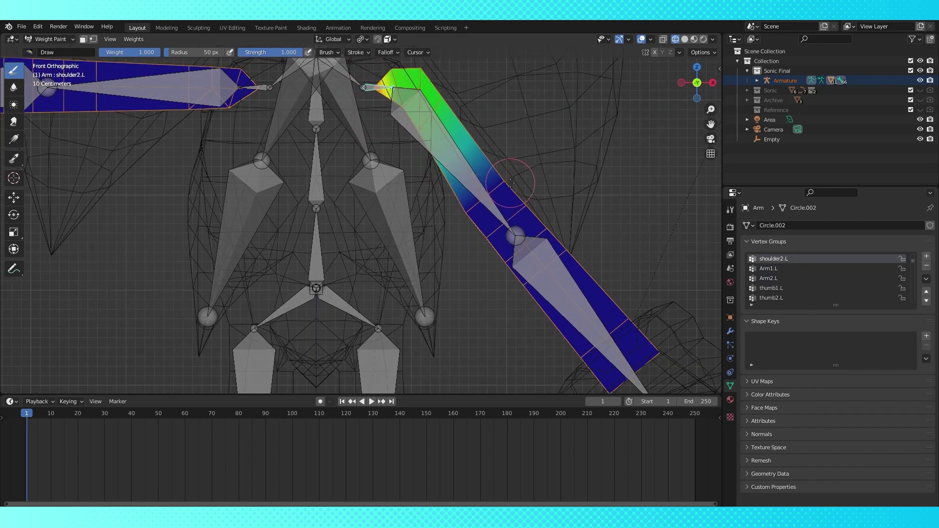
shift+scroll(515, 190, up, 2)
scroll(519, 193, up, 1)
shift+scroll(519, 193, up, 1)
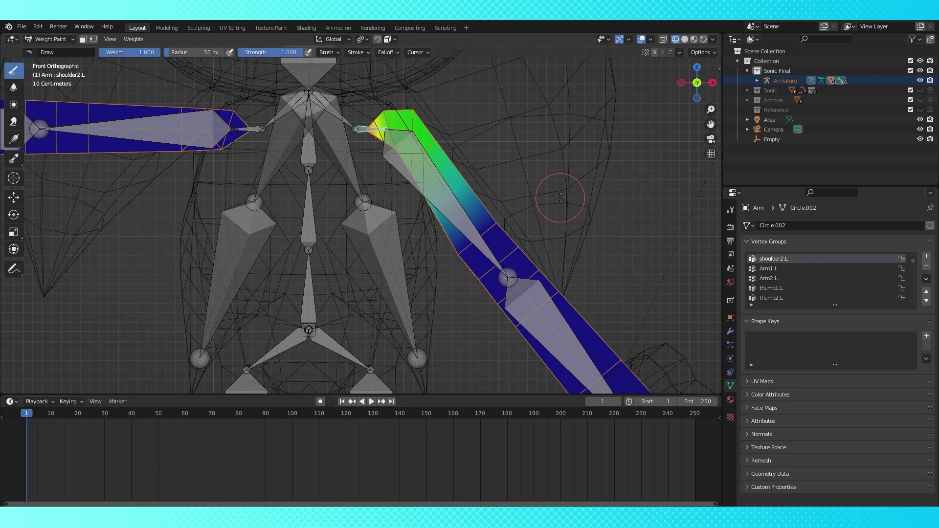
scroll(560, 198, down, 3)
scroll(564, 232, down, 1)
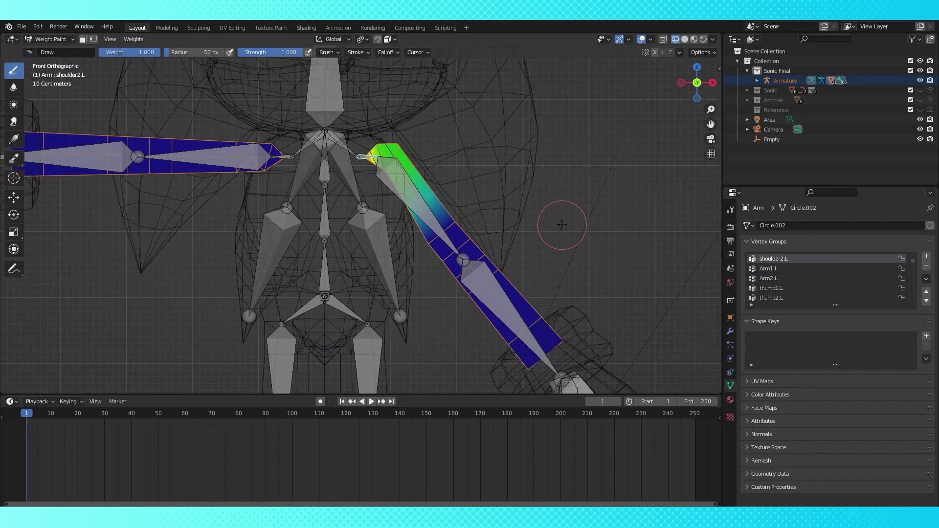
Enable vertex masking, set the vertex group weight to 0.194, and remove the upper-arm edge loop nearest the shoulder from shoulder2.L
key(Tab)
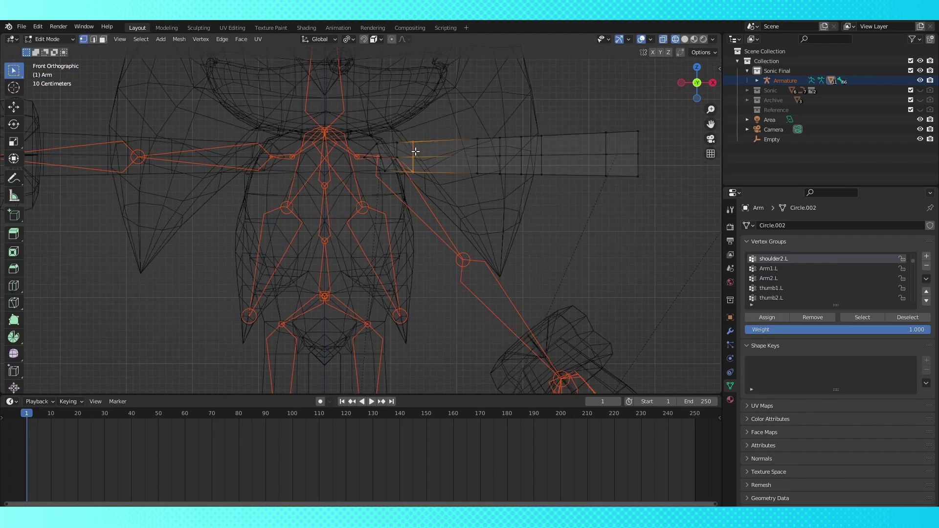
key(Tab)
key(Tab)
key(Tab)
key(v)
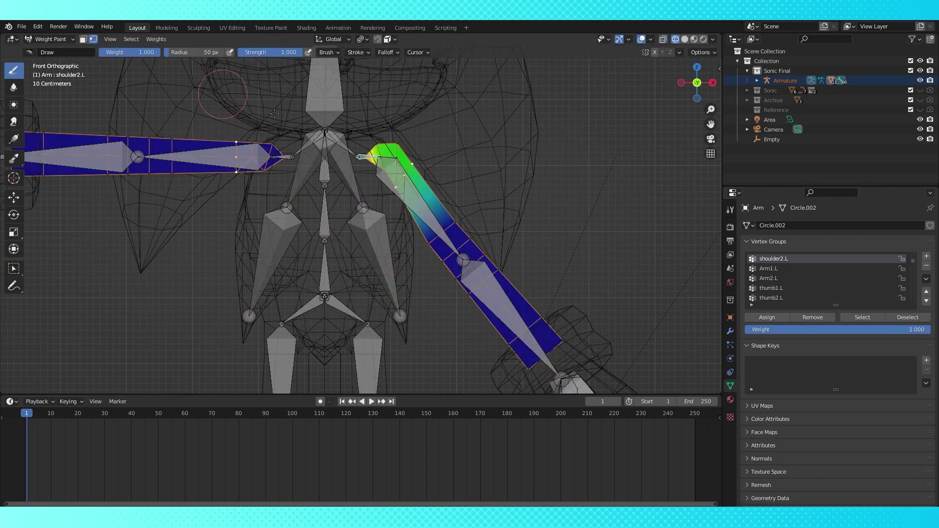
drag(900, 333, 780, 331)
click(813, 318)
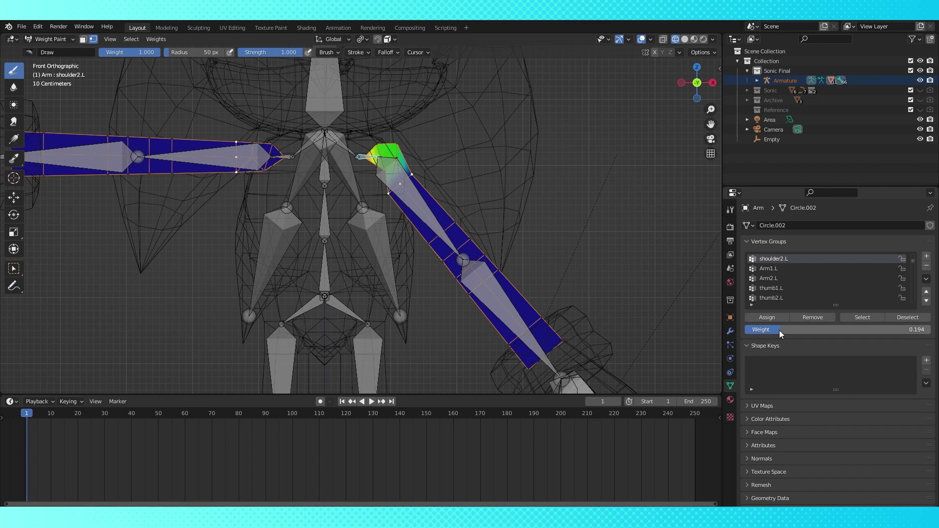
middle_drag(587, 244, 530, 230)
key(KP_1)
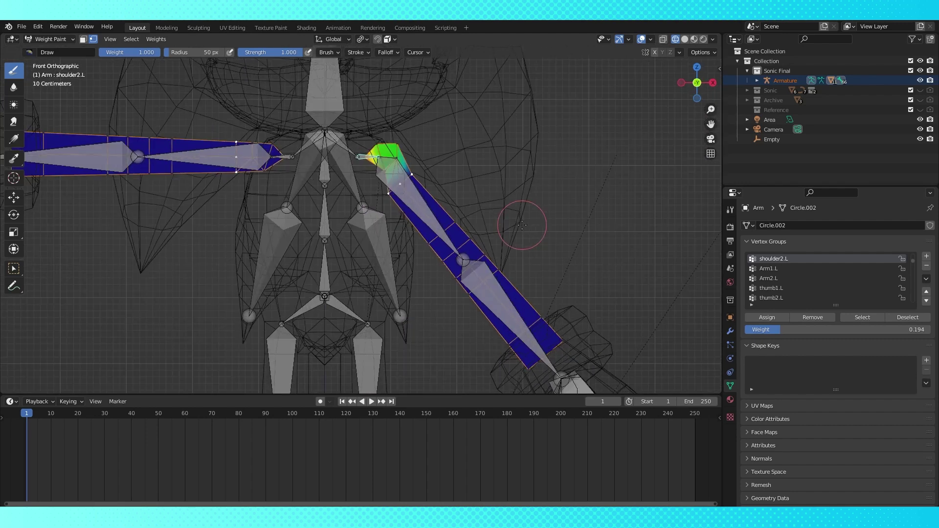
Edit the armature and move the joint between shoulder2.L and Arm1.L outward along the global X axis
scroll(412, 173, up, 2)
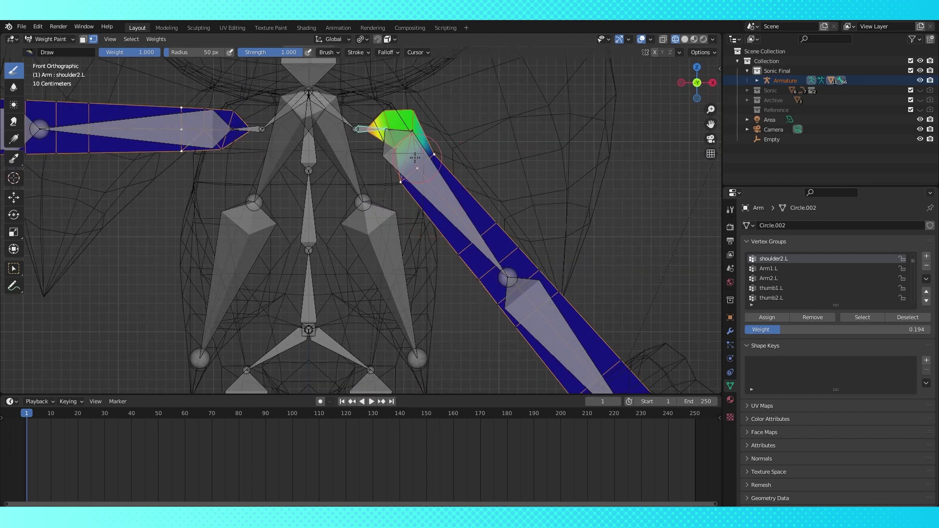
scroll(474, 153, up, 1)
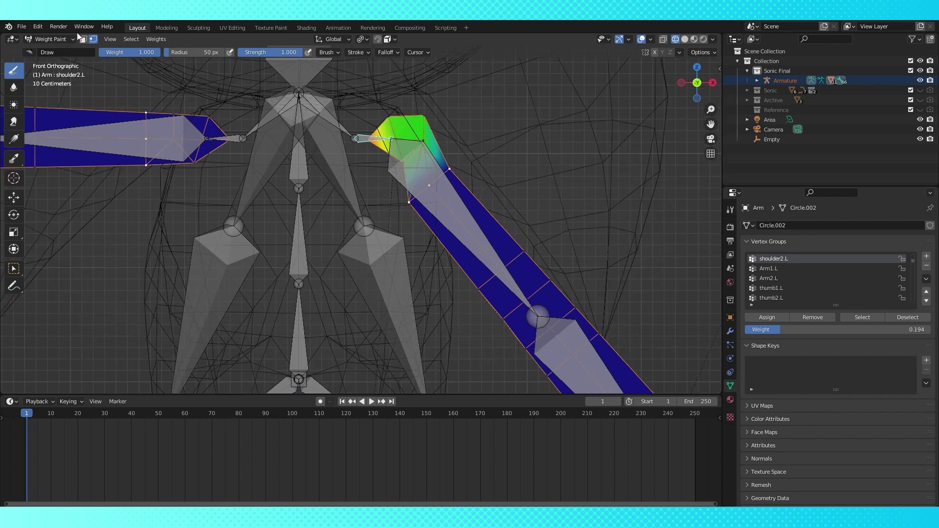
click(65, 39)
click(63, 39)
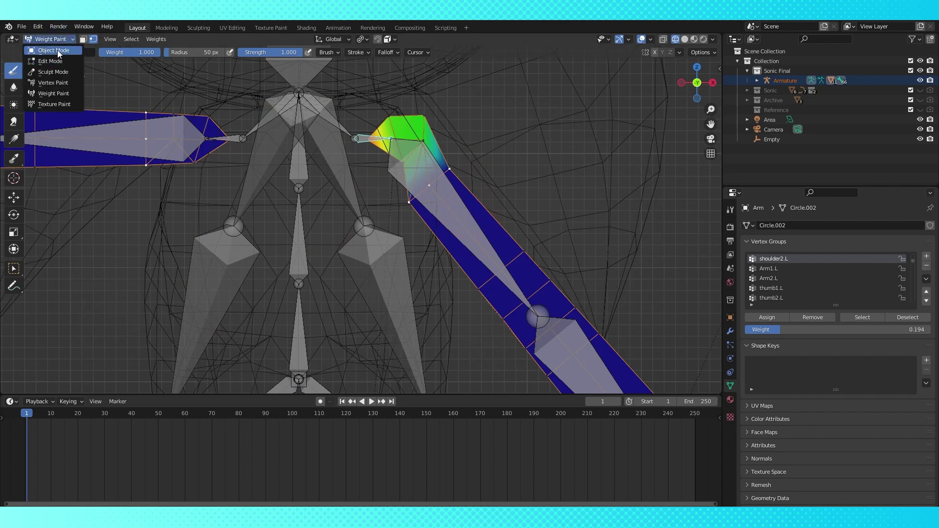
click(57, 50)
click(390, 171)
key(Tab)
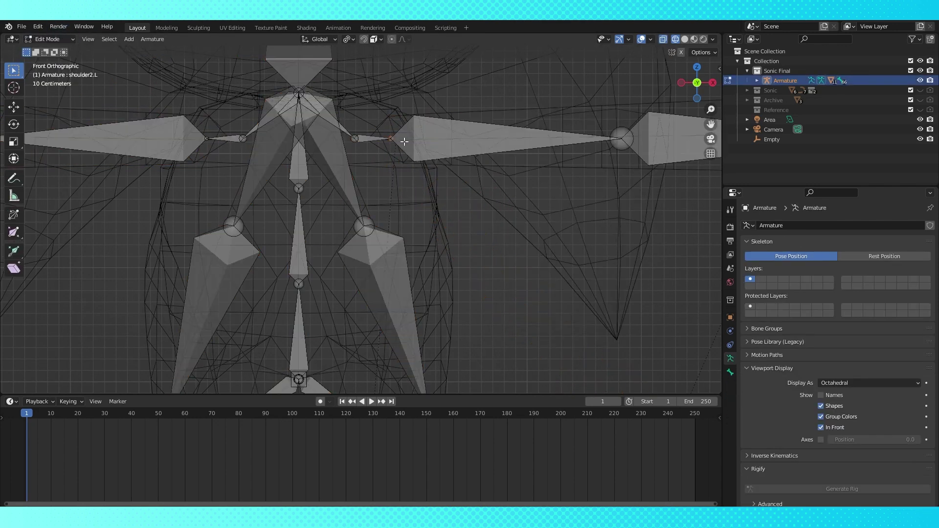
key(g)
key(x)
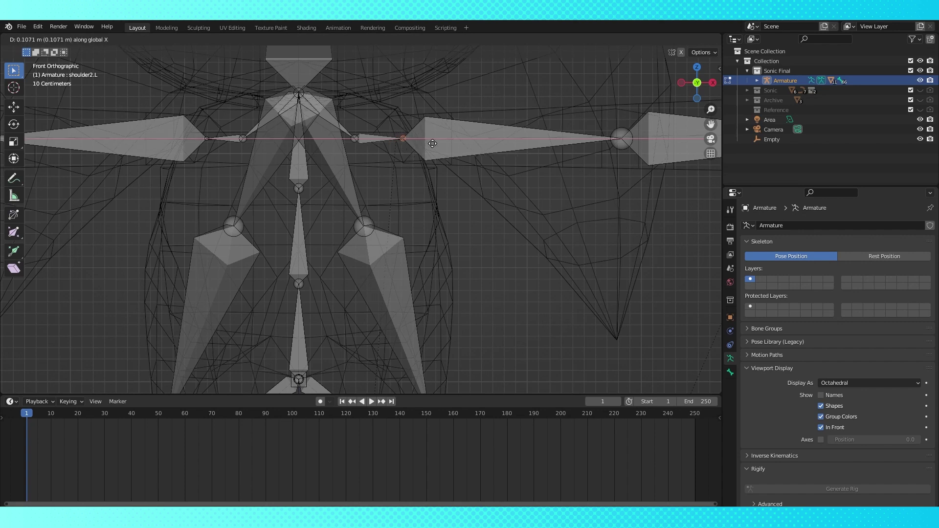
click(440, 142)
key(Tab)
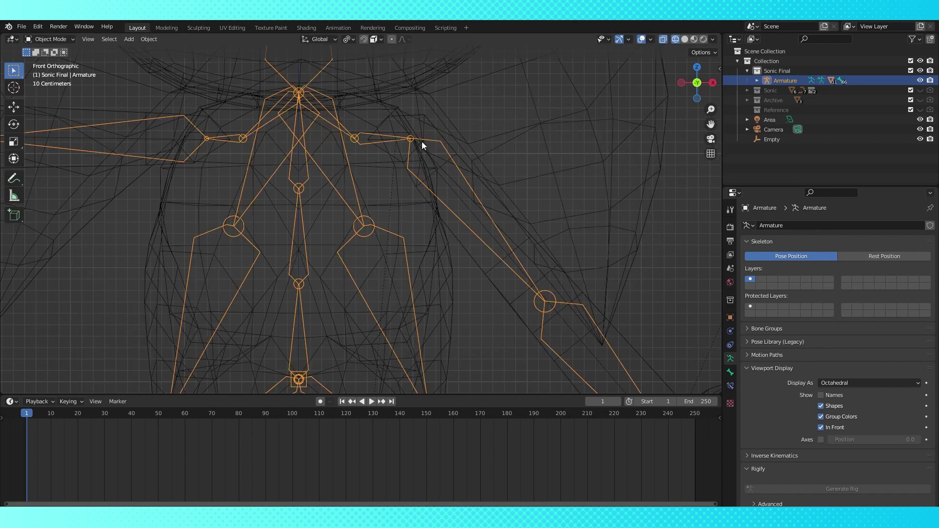
Add the arm mesh to the armature selection and return to Weight Paint with shoulder2.L's weights shown
click(64, 37)
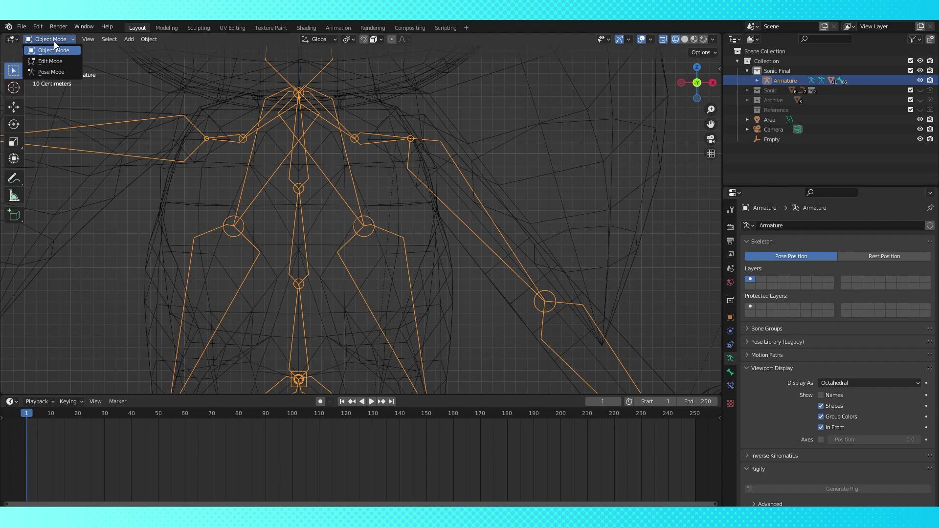
click(55, 41)
shift+click(480, 263)
click(62, 41)
click(59, 84)
scroll(452, 201, down, 2)
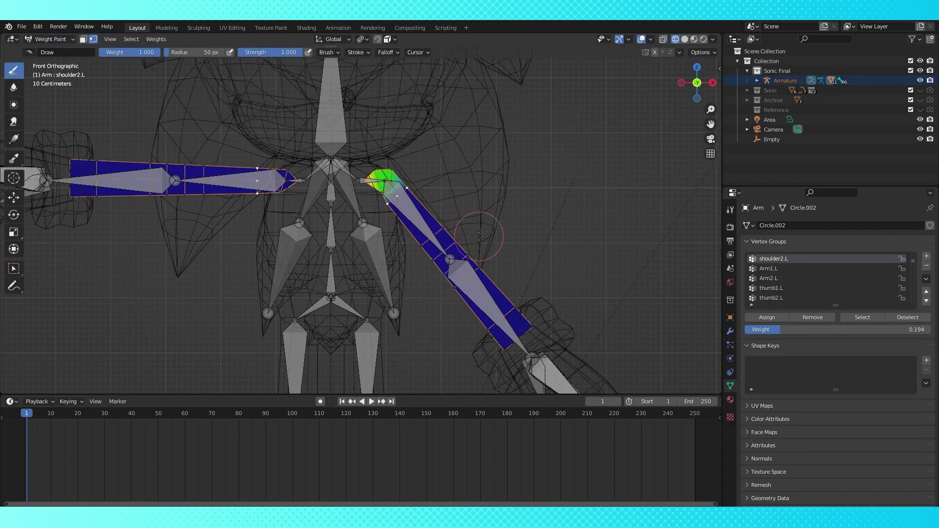
scroll(458, 214, up, 1)
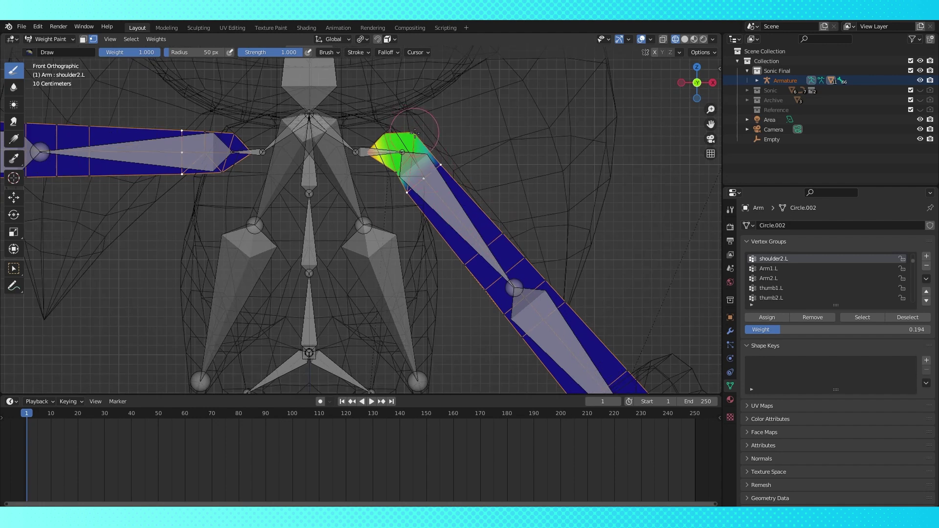
Set the vertex group weight to 0.257 and assign it to the arm's edge loop at the shoulder joint in shoulder2.L
key(Tab)
alt+click(415, 141)
key(Tab)
click(776, 319)
mouse_move(777, 330)
mouse_down()
mouse_move(804, 330)
mouse_move(780, 330)
mouse_up()
click(775, 319)
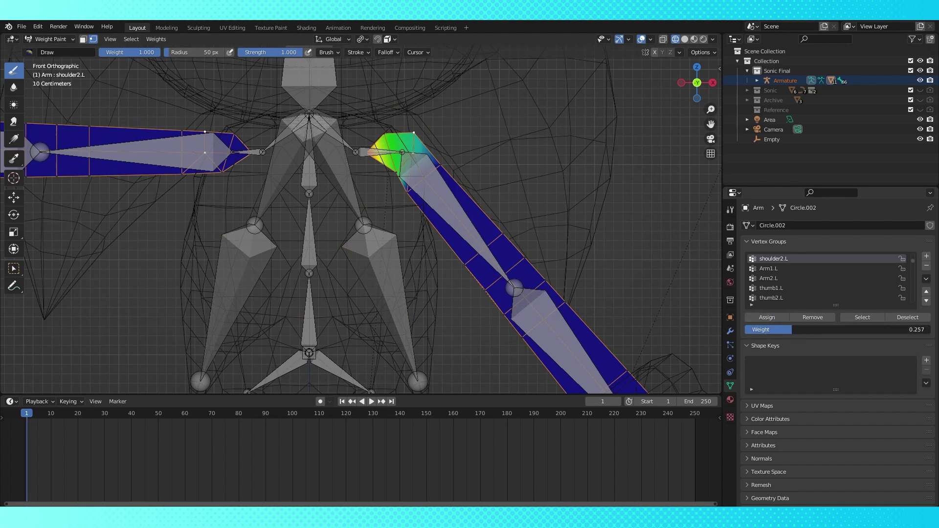
key(Tab)
key(Tab)
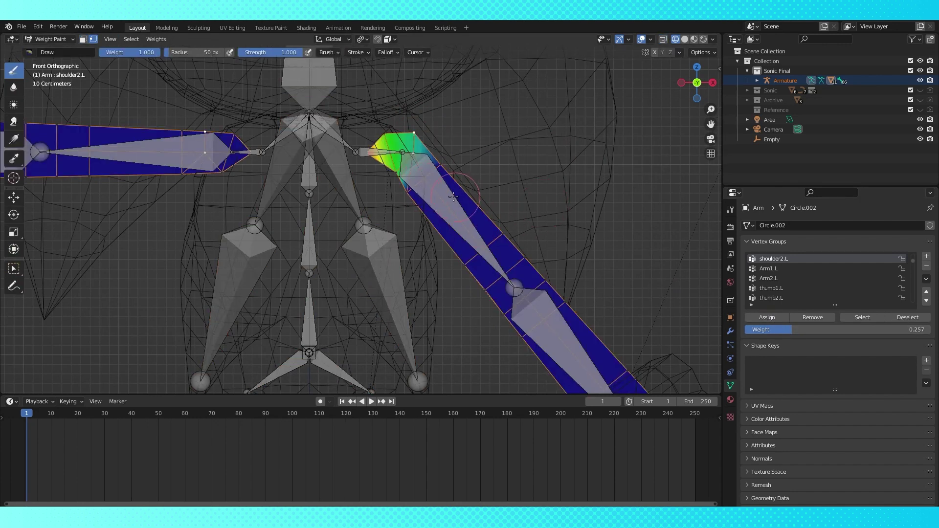
Switch to Arm1.L, assign the same shoulder edge loop to it at 0.257 with vertex masking on, and turn masking off again
click(93, 40)
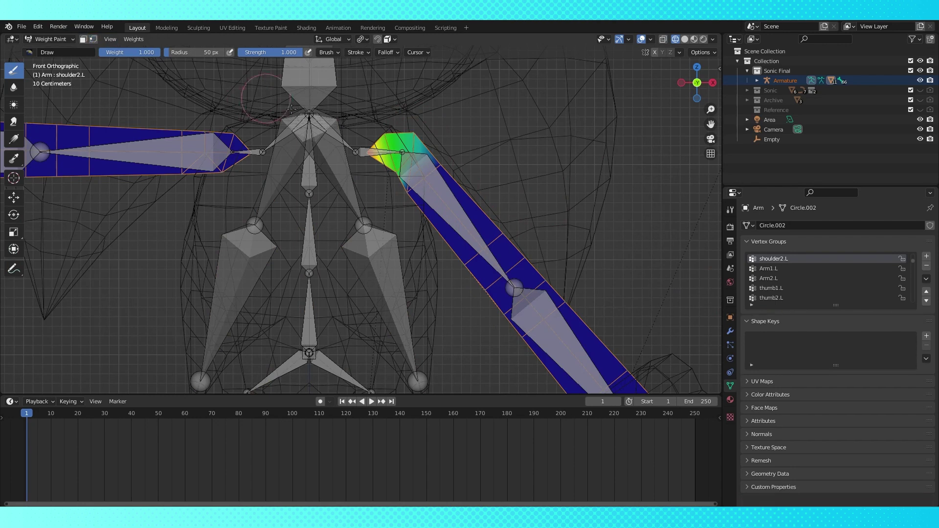
ctrl+click(444, 191)
ctrl+click(370, 154)
ctrl+click(455, 188)
key(Tab)
key(Tab)
click(94, 39)
click(770, 317)
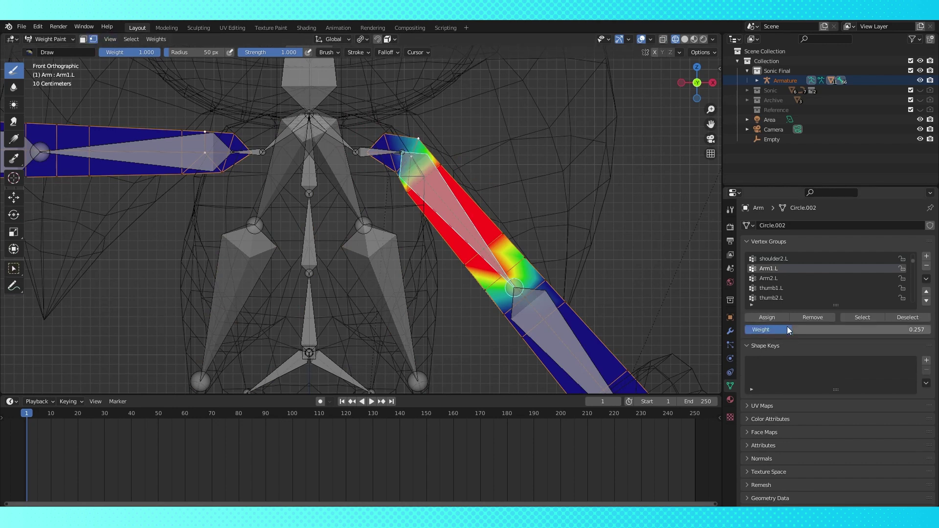
scroll(528, 165, down, 3)
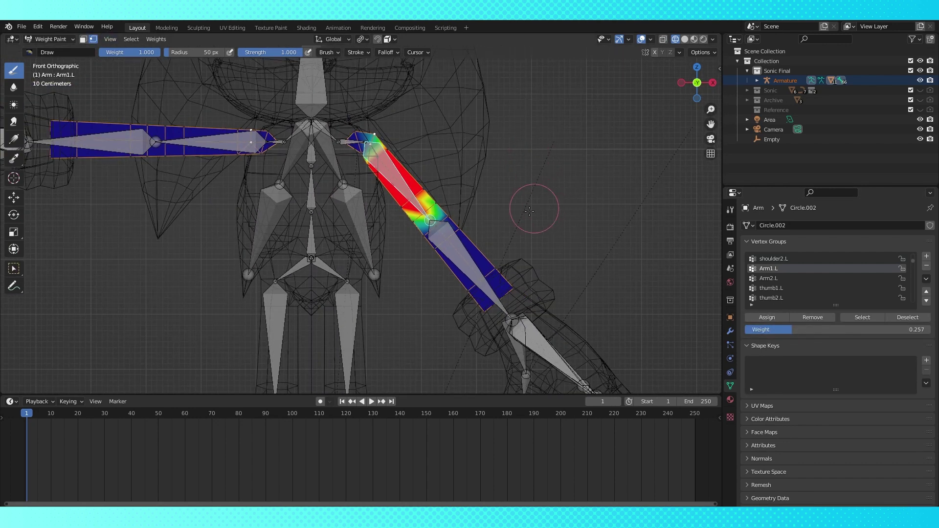
click(97, 39)
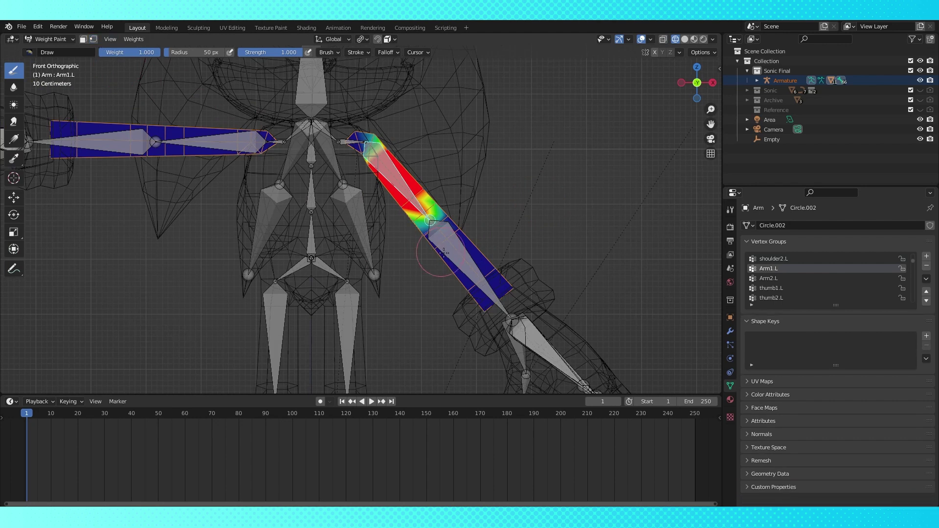
Bend the left elbow by rotating Arm2.L about 91.7° around its local X axis
ctrl+click(462, 250)
middle_drag(560, 250, 509, 285)
key(r)
key(x)
key(x)
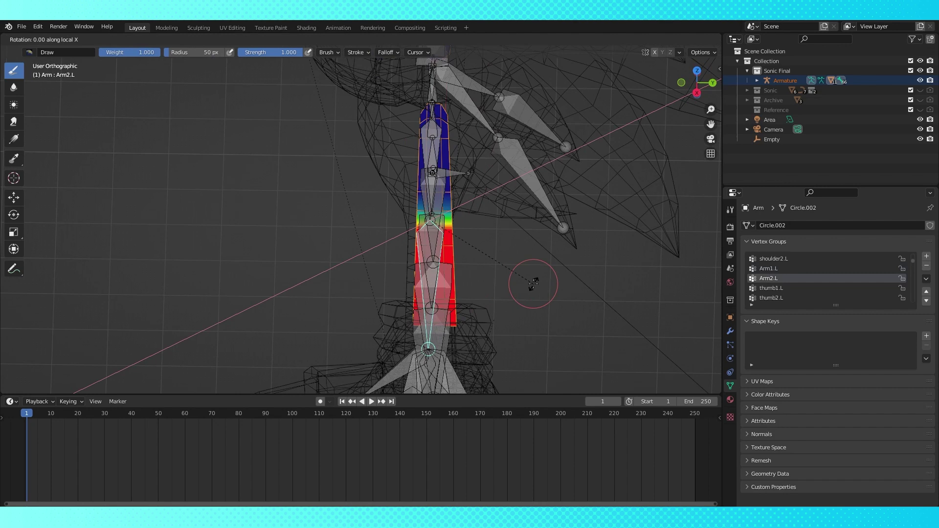
click(384, 283)
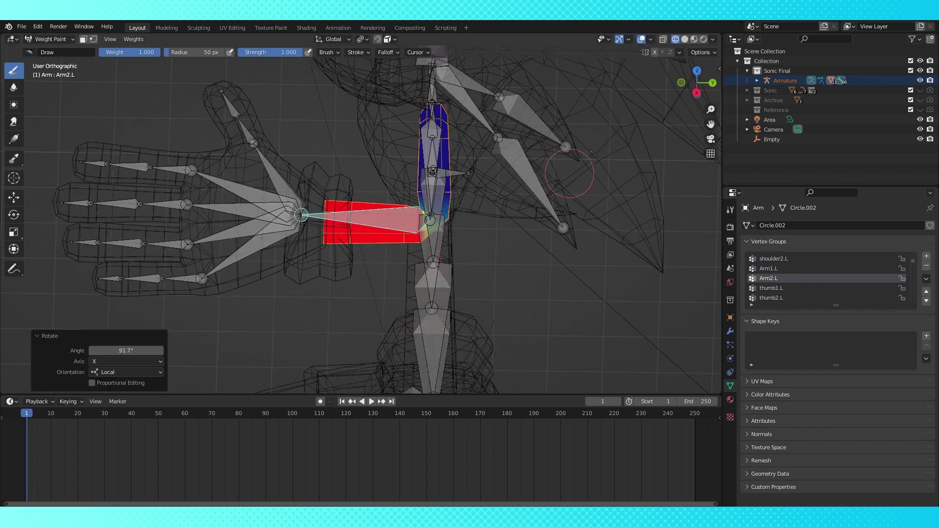
Inspect the bent arm in shaded front view, clear all bone rotations, and return to wireframe with Arm1.L's weights shown
click(694, 40)
middle_drag(445, 164, 458, 137)
key(KP_1)
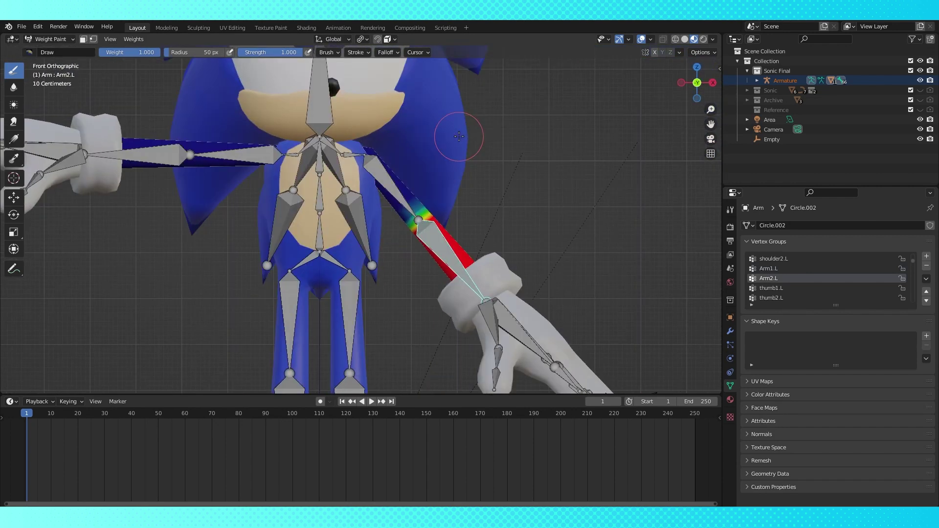
click(685, 39)
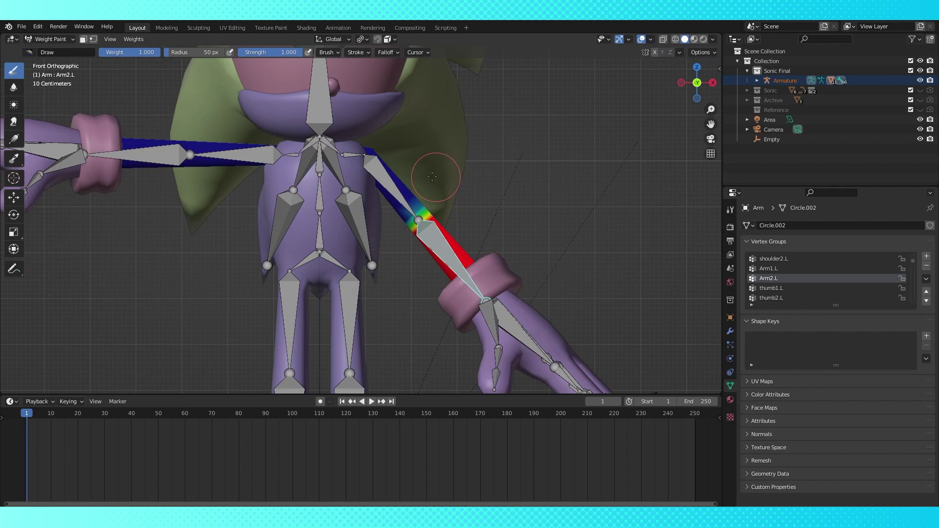
key(alt+r)
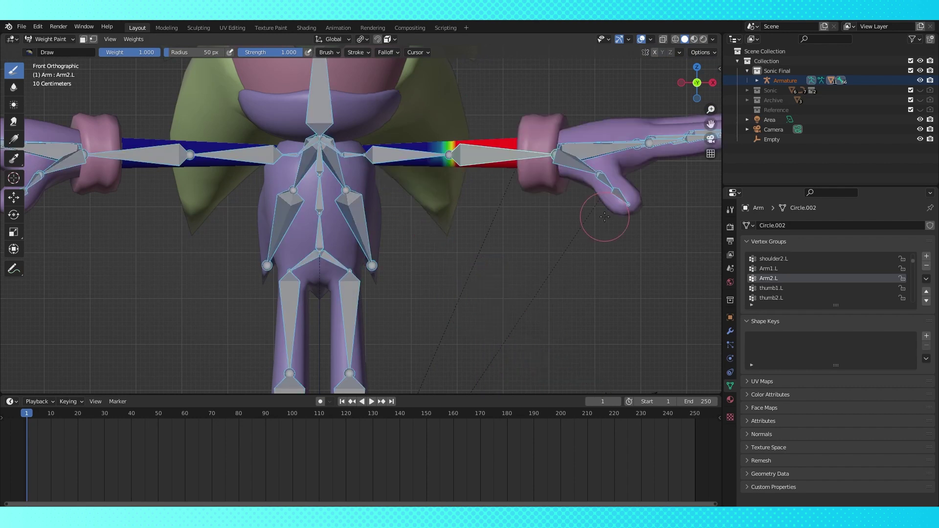
click(675, 39)
shift+middle_drag(538, 75, 553, 165)
ctrl+click(408, 246)
shift+middle_drag(263, 115, 264, 108)
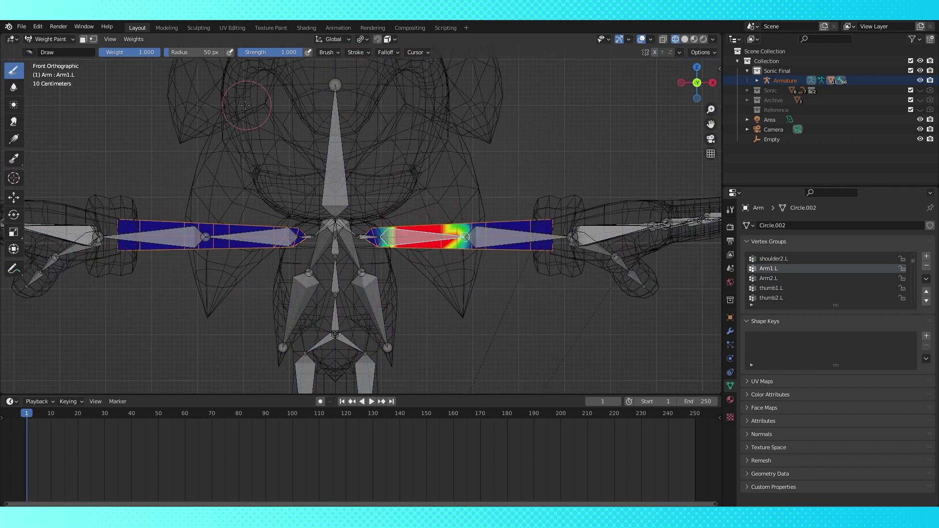
Switch to weight painting the head mesh with the armature selected and show its Arm1.L weights
click(57, 42)
click(59, 51)
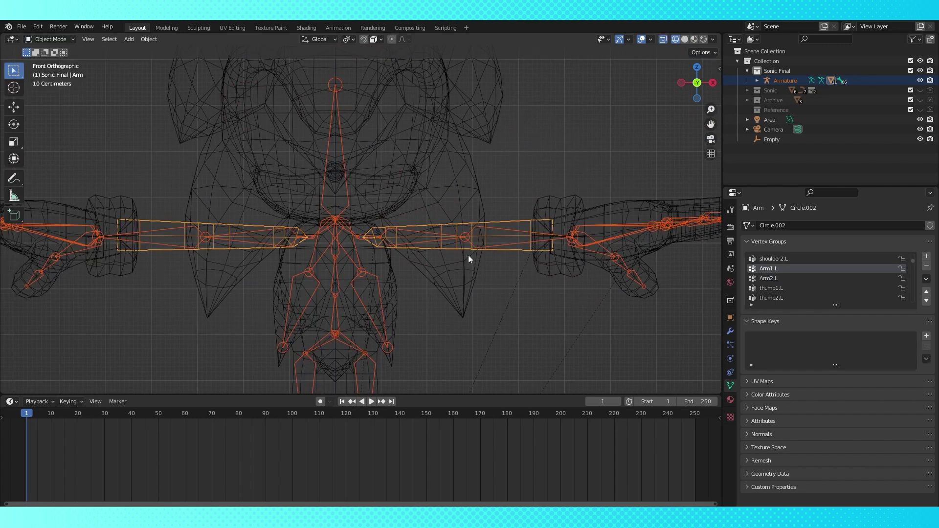
click(462, 188)
click(336, 252)
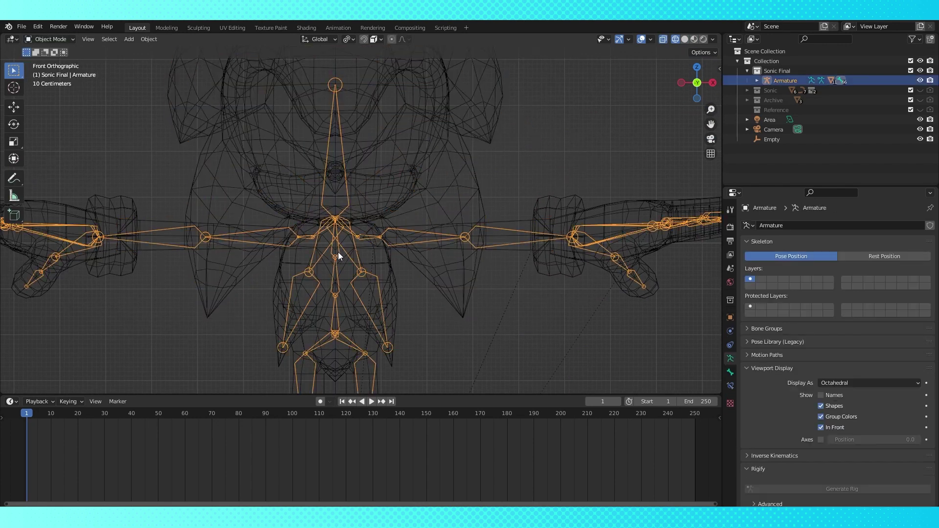
shift+click(475, 180)
click(55, 38)
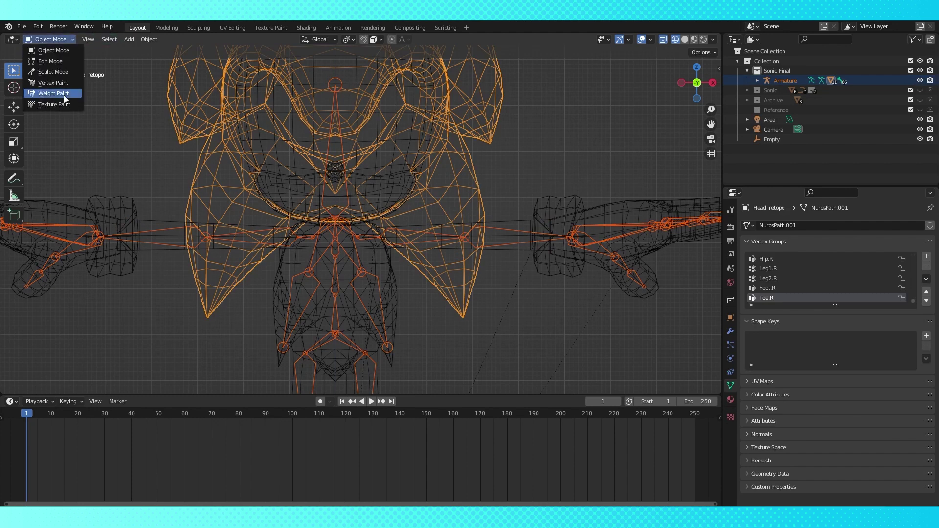
click(63, 94)
ctrl+click(409, 235)
middle_drag(520, 196, 489, 211)
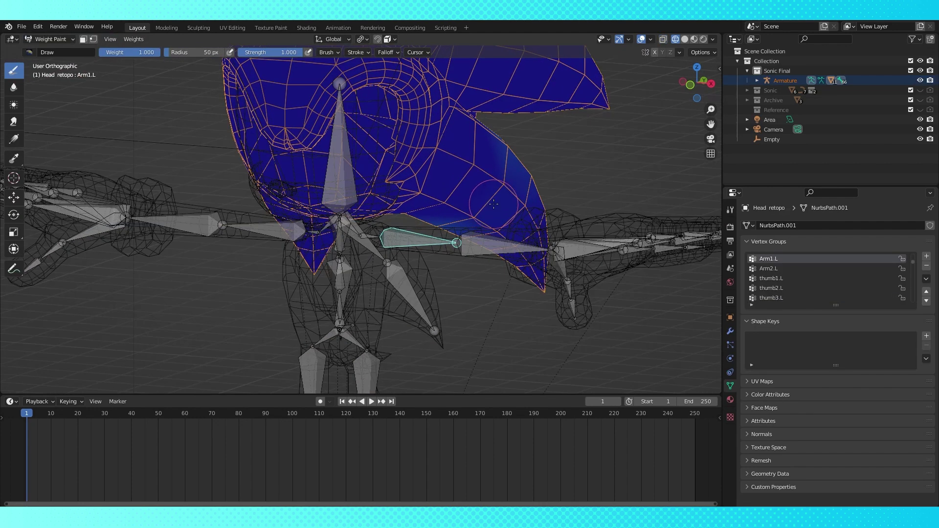
Enable vertex masking, remove the head vertices from the Arm1.L group, and disable masking again
key(Tab)
key(Tab)
click(93, 40)
click(815, 317)
ctrl+click(462, 251)
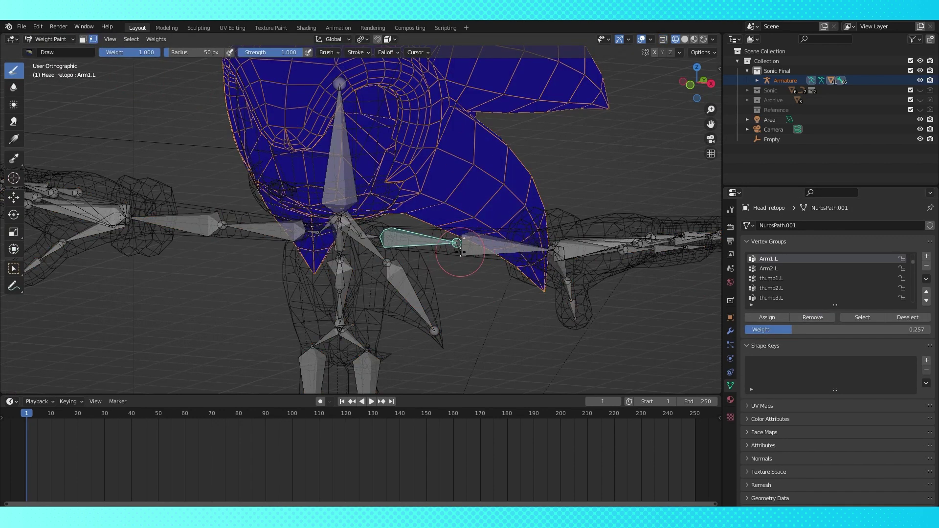
key(a)
click(93, 39)
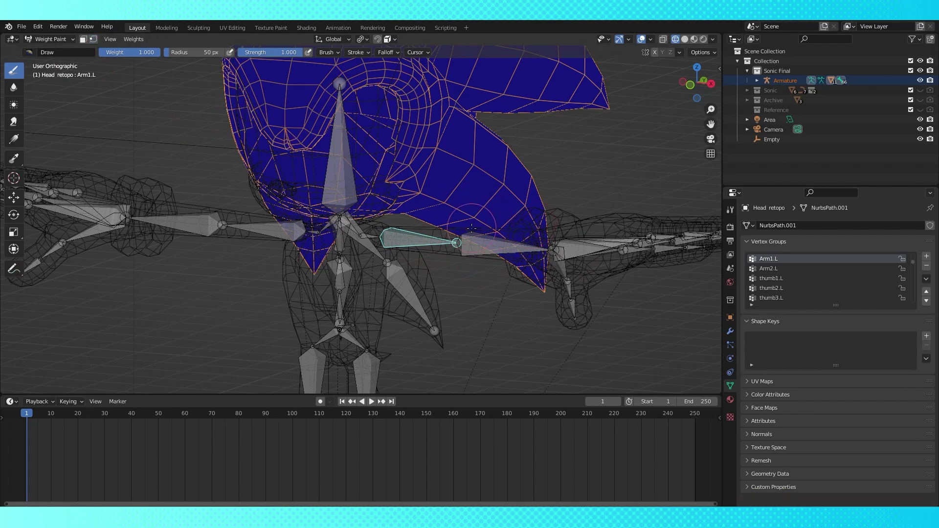
Remove the head vertices from the Arm2.L group and check the left hand bones for stray head weights
ctrl+click(481, 253)
key(Tab)
click(813, 317)
key(Tab)
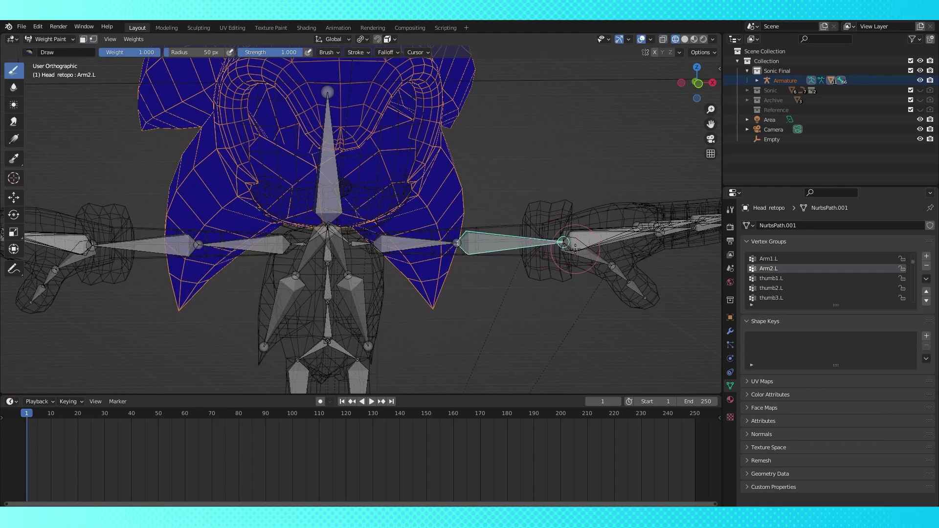
ctrl+click(591, 259)
middle_drag(592, 259, 579, 288)
ctrl+click(611, 250)
ctrl+click(611, 231)
ctrl+click(607, 215)
Check the bones beside the left shoulder and remove the head vertices from the selected bone's group
middle_drag(384, 236, 361, 217)
ctrl+click(361, 237)
ctrl+click(349, 250)
key(Tab)
click(810, 316)
key(Tab)
Check the head mesh's backspike2.L group and remove the head vertices from backspike1.L
ctrl+click(379, 299)
key(Tab)
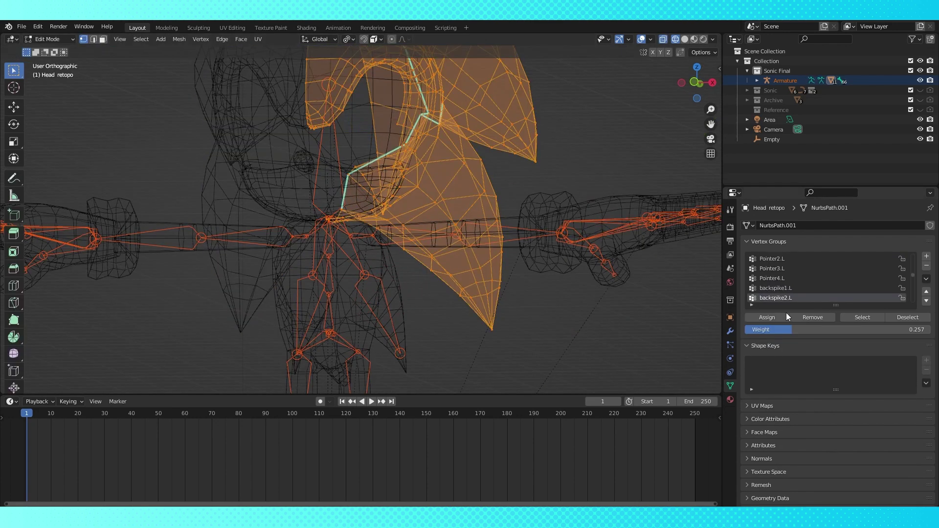
key(Tab)
ctrl+click(346, 246)
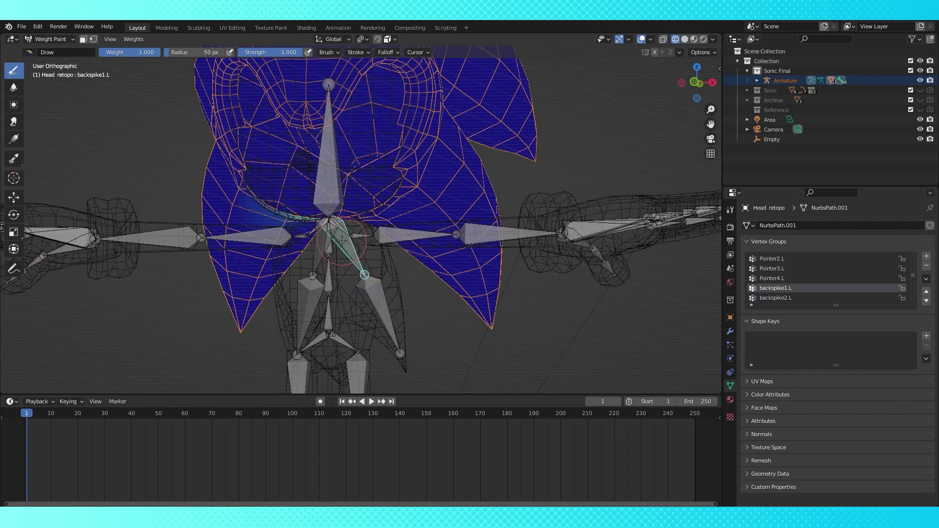
middle_drag(341, 243, 372, 243)
key(Tab)
click(831, 315)
key(Tab)
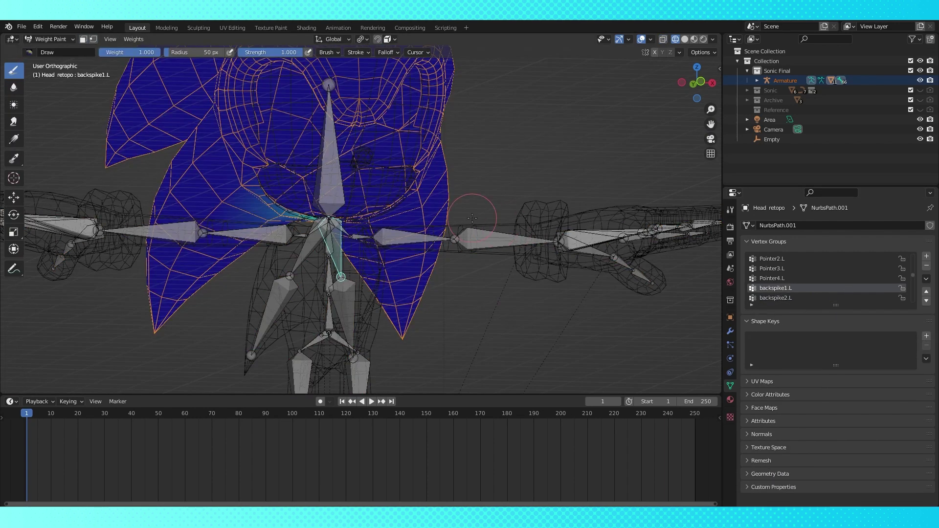
Check spine3's influence on the head mesh and remove the head vertices from the shoulder1.L group
ctrl+click(328, 243)
middle_drag(328, 243, 368, 235)
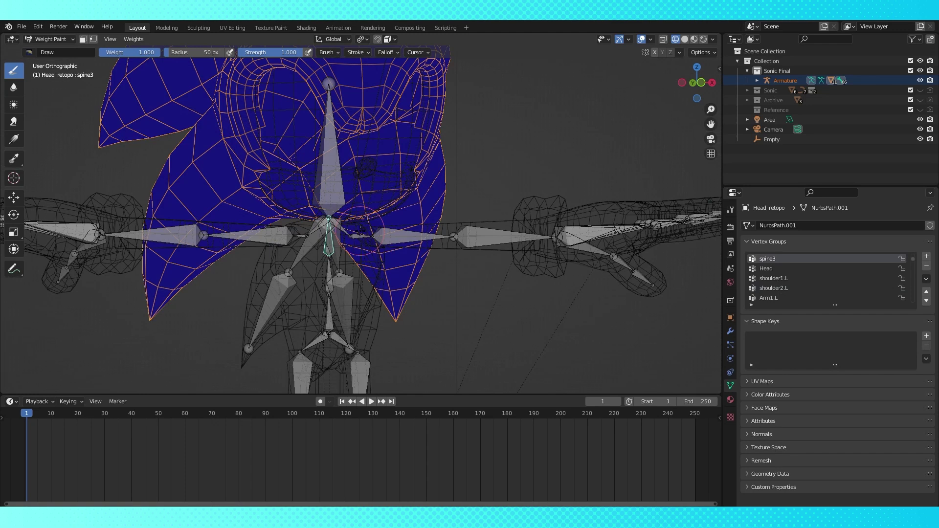
ctrl+click(324, 223)
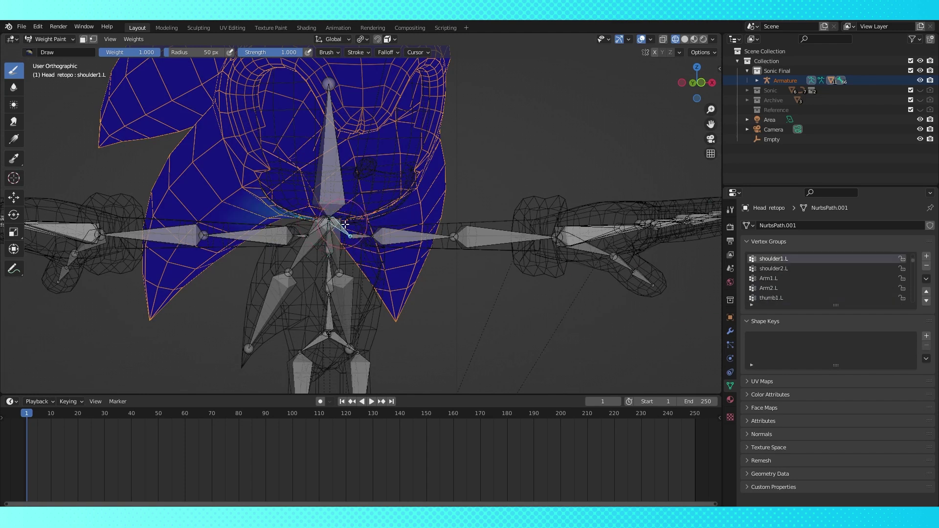
key(Tab)
click(813, 317)
key(Tab)
Remove the head vertices from the shoulder1.R group and check the right arm and hand bones for stray weights
ctrl+click(314, 233)
ctrl+click(320, 228)
key(Tab)
key(Tab)
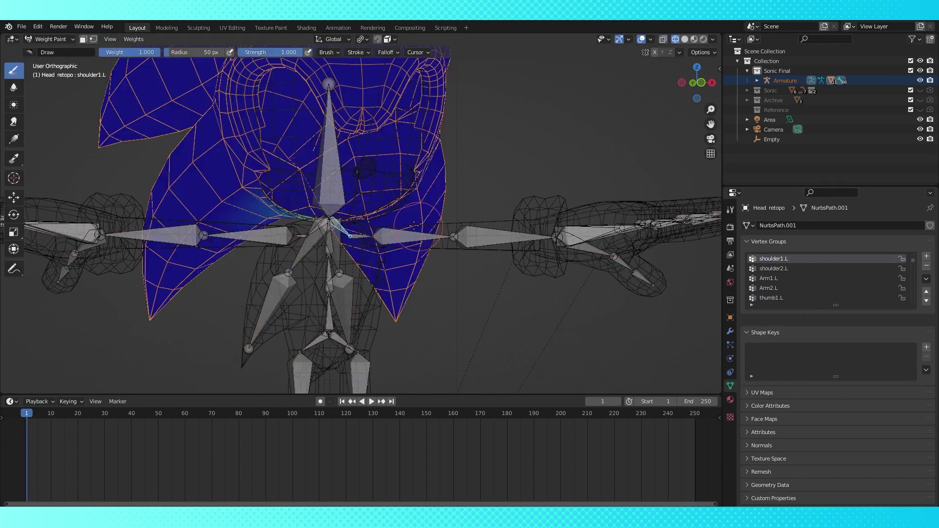
ctrl+click(312, 230)
key(Tab)
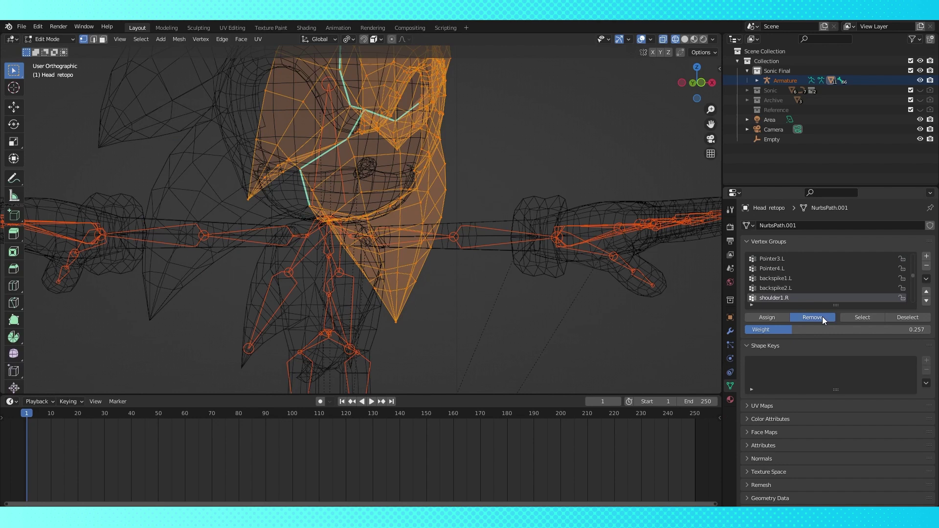
key(Tab)
middle_drag(303, 237, 277, 237)
ctrl+click(265, 236)
ctrl+click(177, 232)
ctrl+click(65, 228)
scroll(165, 224, down, 2)
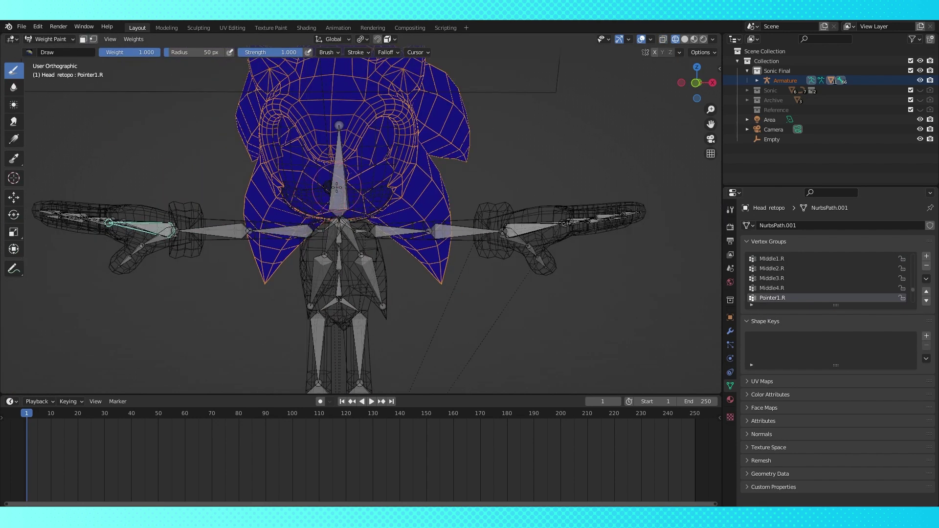
Assign the head vertices to the Head group at weight 1.000 and test-rotate the Head bone in front view
ctrl+click(337, 169)
middle_drag(385, 181, 414, 181)
key(Tab)
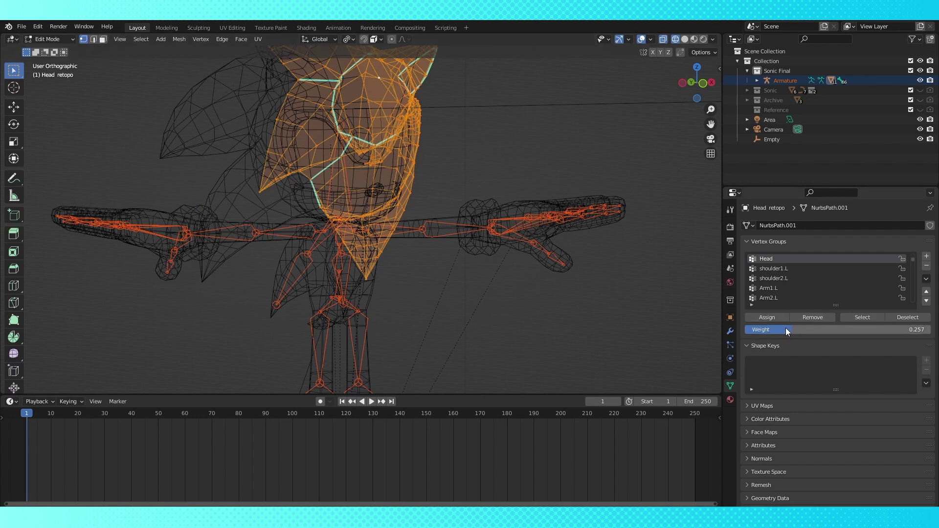
drag(913, 330, 931, 330)
key(Tab)
middle_drag(536, 167, 511, 170)
key(KP_1)
key(r)
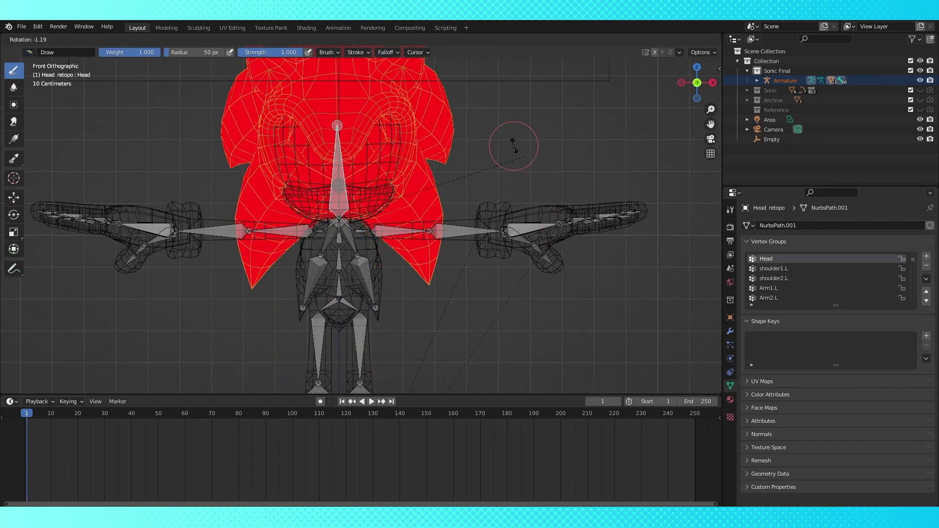
right_click(491, 156)
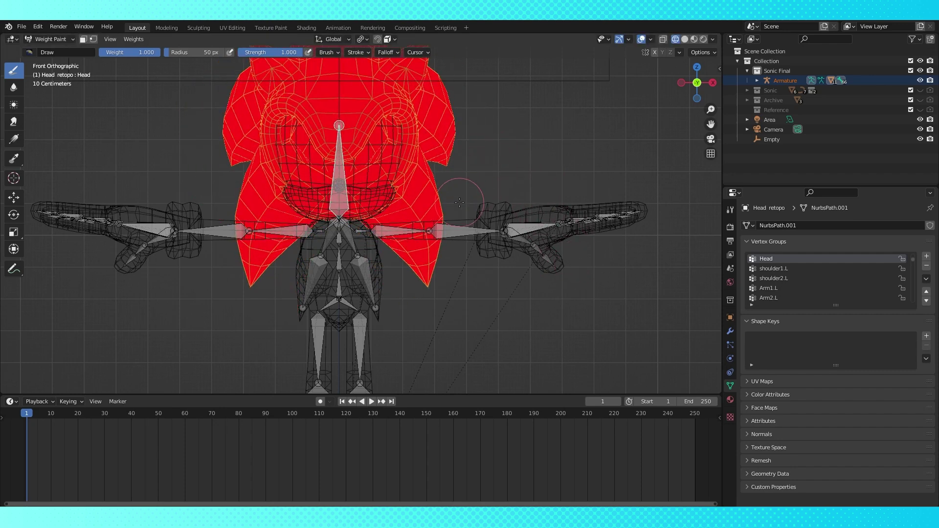
key(Tab)
key(Tab)
Test-rotate Arm1.L against the head mesh and remove the head vertices from the Arm1.L group once more
ctrl+click(397, 230)
key(r)
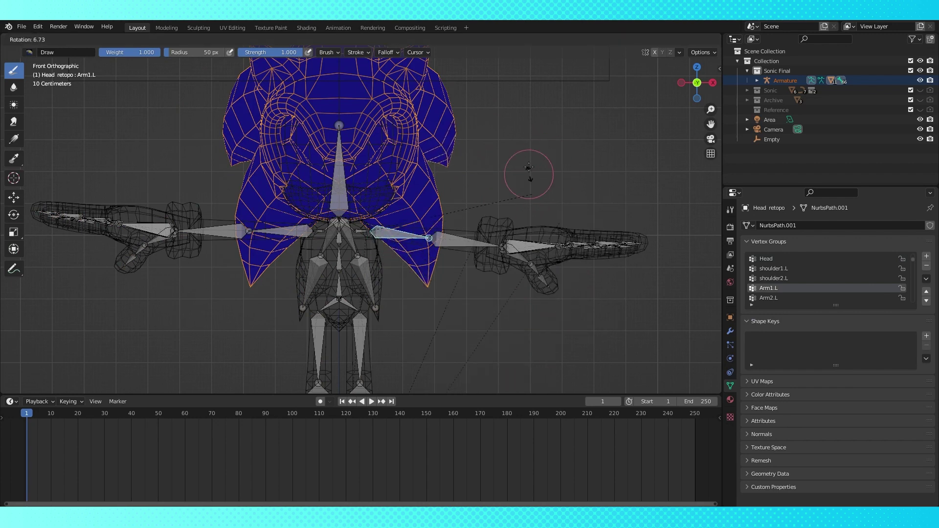
key(Escape)
key(Tab)
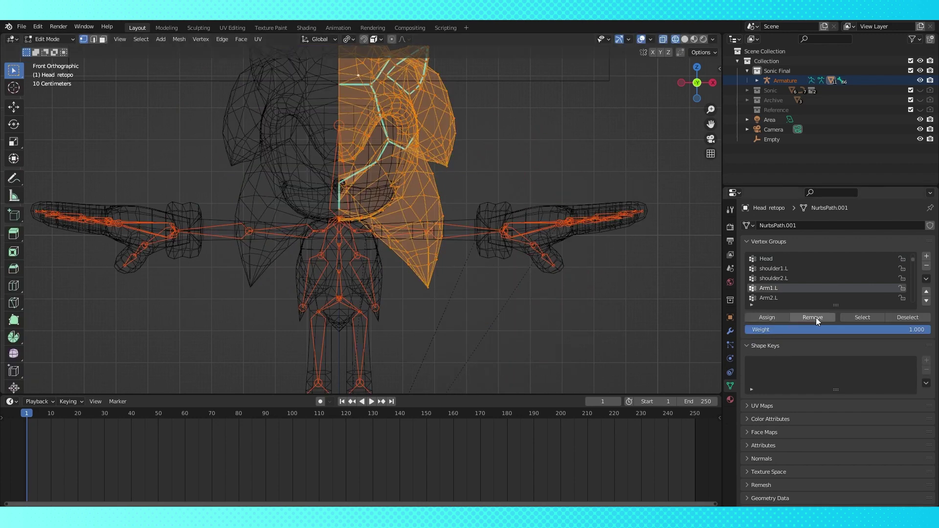
click(816, 318)
key(Tab)
key(r)
key(Escape)
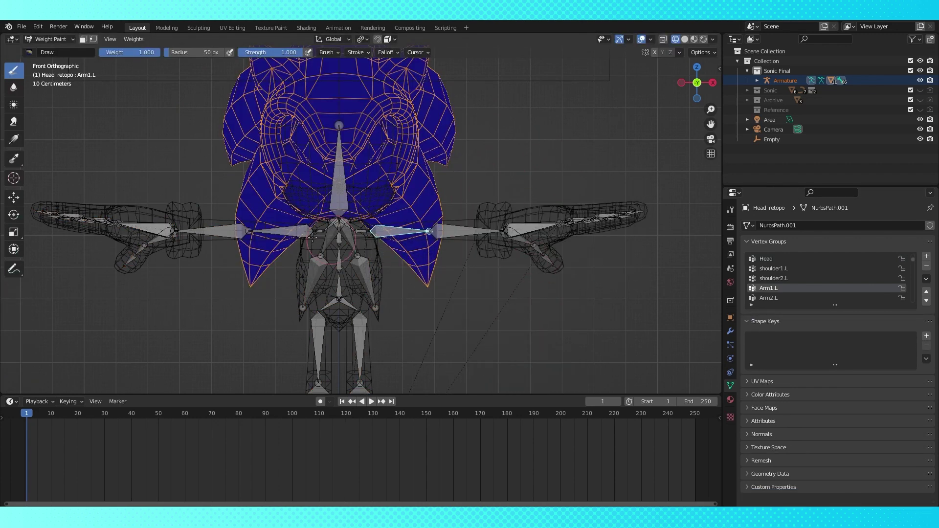
Remove the head vertices from the Arm1.R group and return to Arm1.L's weights
ctrl+click(273, 230)
key(Tab)
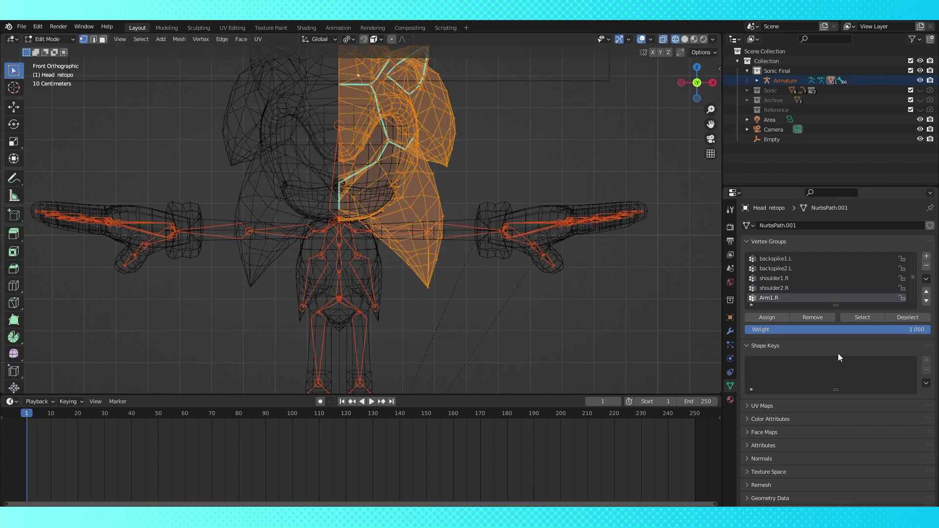
click(817, 318)
key(Tab)
ctrl+click(406, 230)
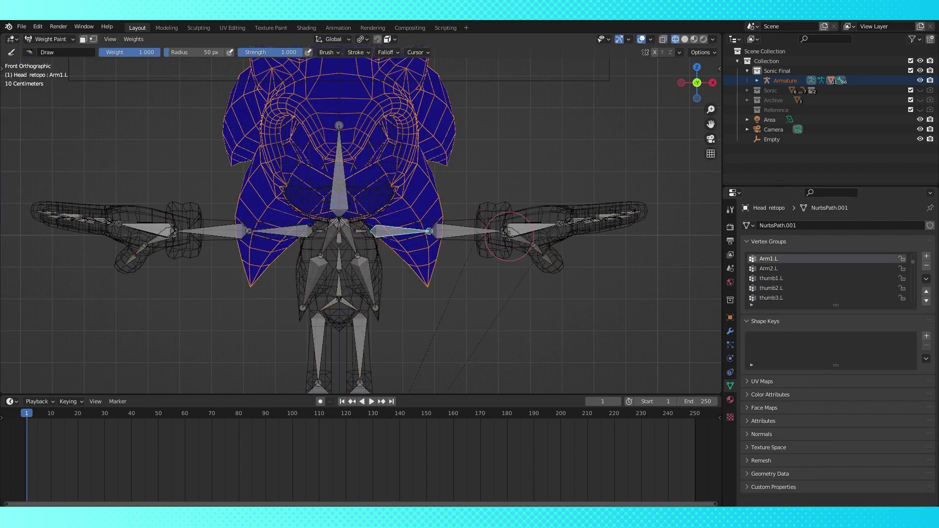
Show the tool shelf and test-rotate the Arm1.L bone against the head mesh, cancelling the rotation
key(t)
key(r)
key(Escape)
Check Arm2.L for stray weights on the head mesh and remove the head vertices from the Arm2.R group
ctrl+click(464, 230)
ctrl+click(214, 229)
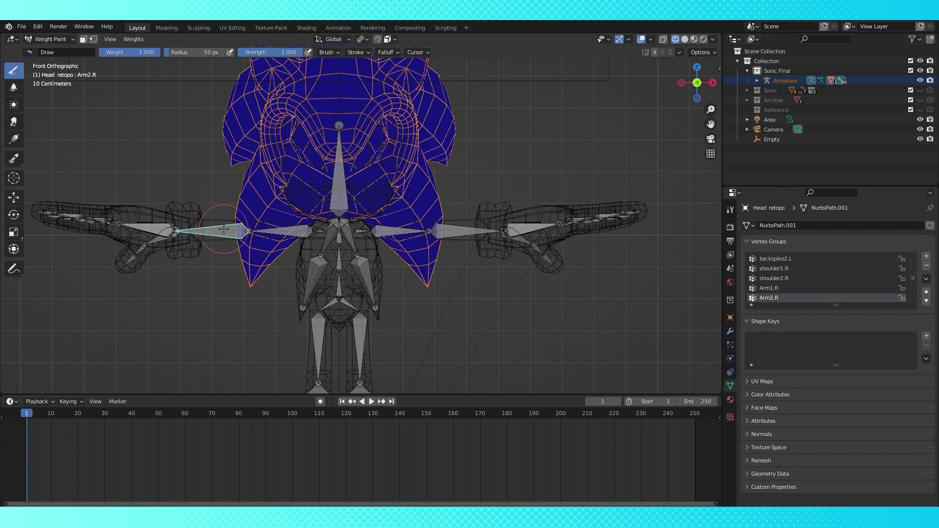
key(Tab)
click(814, 317)
key(Tab)
Check the left hand bones for stray weights and remove the head vertices from the Pinky2.L group
ctrl+click(531, 231)
middle_drag(530, 231, 526, 284)
ctrl+click(547, 195)
middle_drag(550, 195, 566, 210)
ctrl+click(593, 231)
ctrl+click(584, 229)
key(Tab)
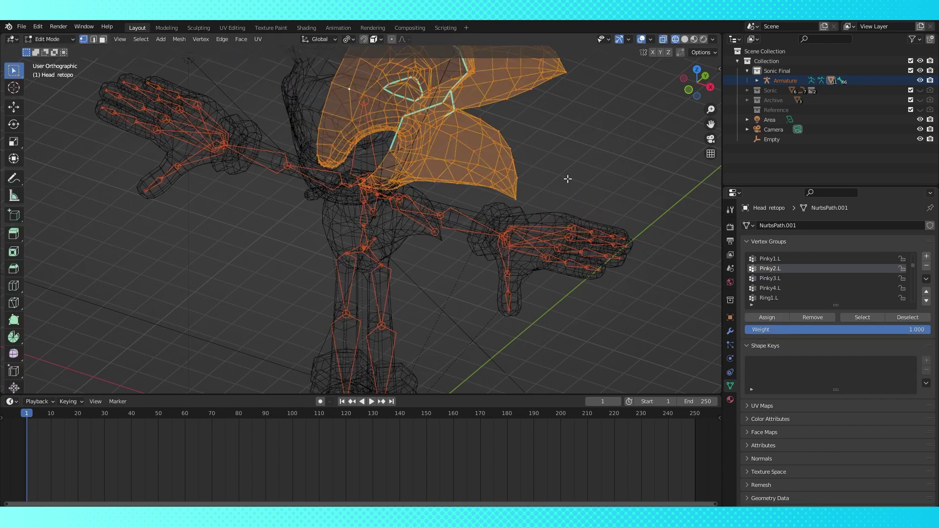
click(816, 318)
Remove the head vertices from the Pinky3.L group and check Pinky4.L's weights on the head mesh
key(Tab)
ctrl+click(593, 230)
key(Tab)
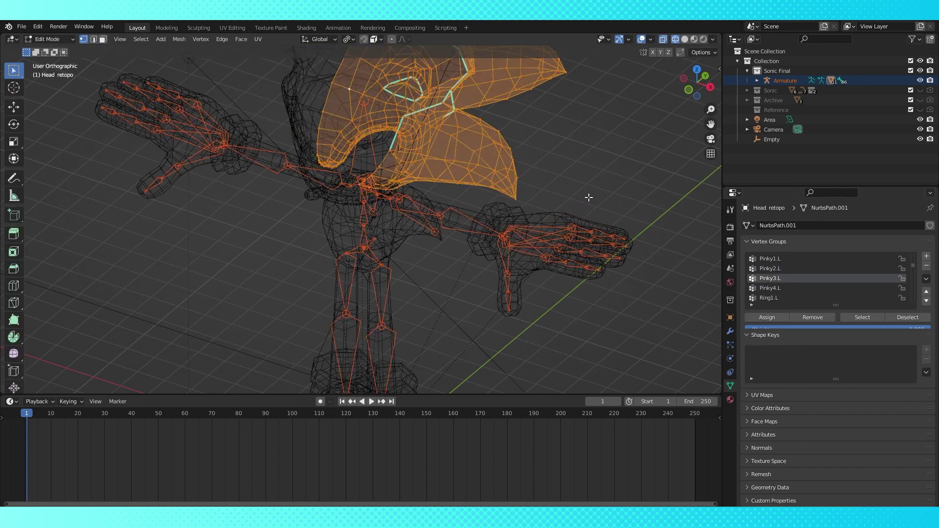
click(824, 317)
key(Tab)
ctrl+click(606, 231)
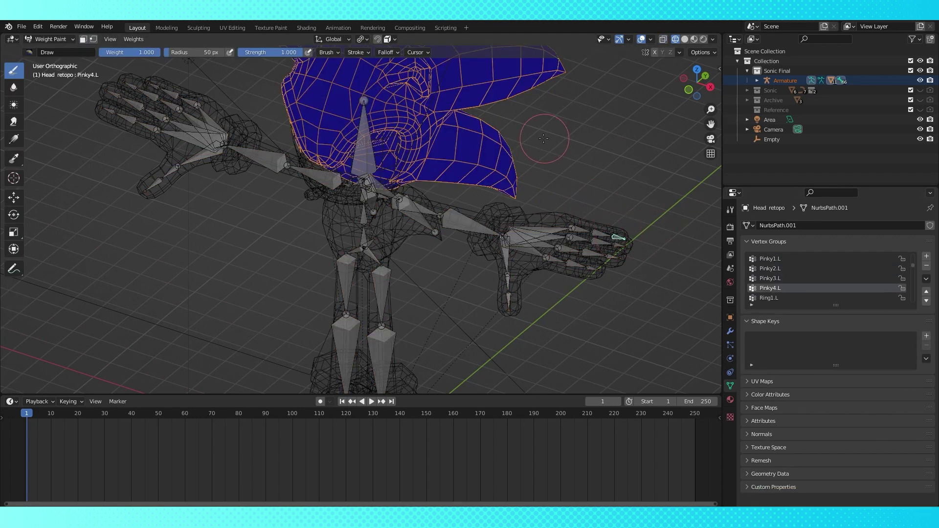
Test-rotate the Arm1.L bone in front view and cancel the rotation
key(KP_1)
ctrl+click(394, 231)
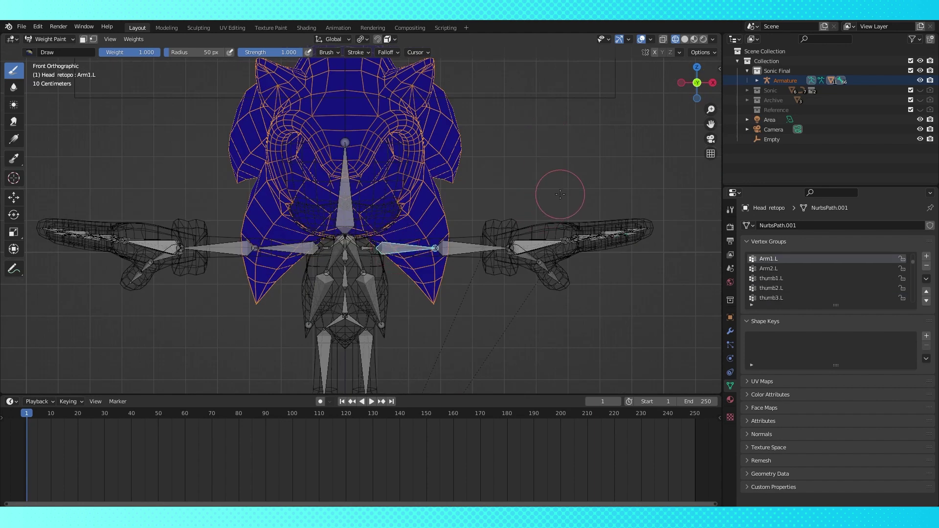
key(r)
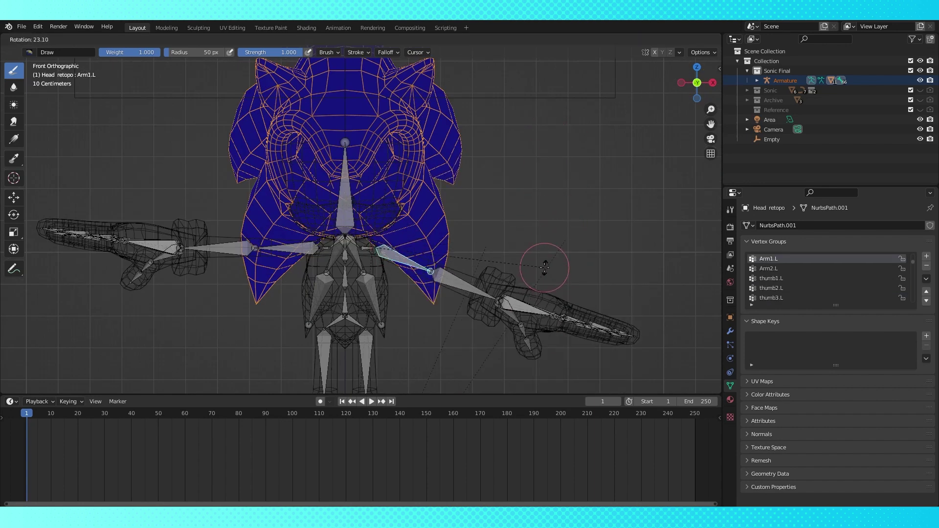
right_click(544, 268)
Inspect the individual vertex weights at the tip of the head's left side spike in Edit Mode
middle_drag(517, 155, 542, 175)
key(Tab)
click(519, 180)
key(n)
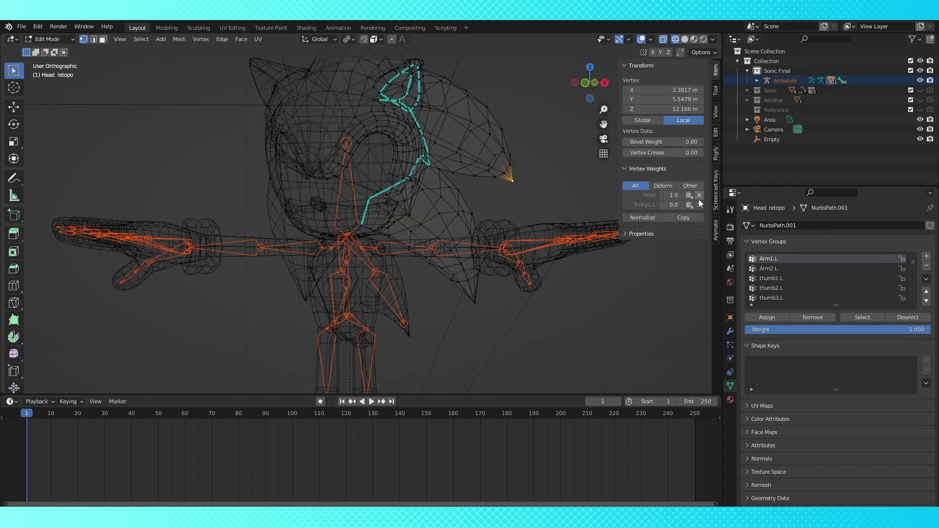
middle_drag(481, 170, 500, 215)
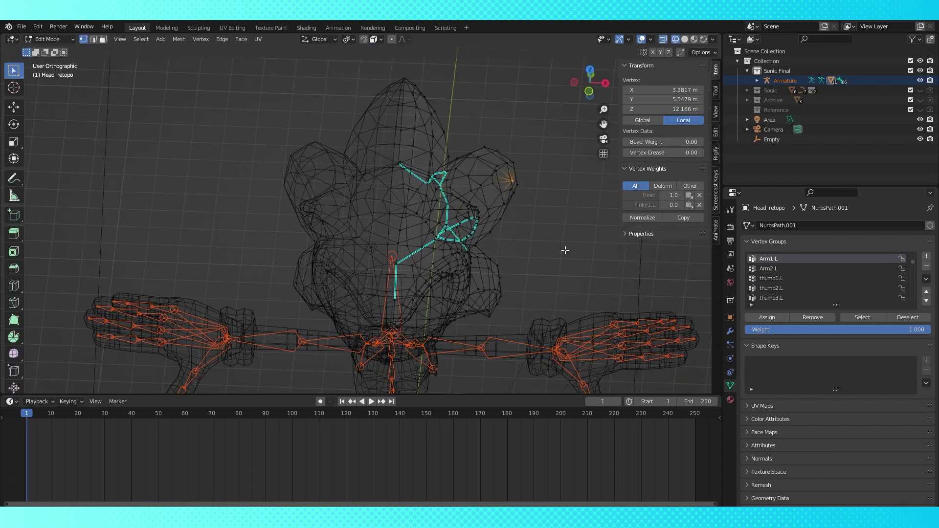
Select the linked head vertices and remove them from the Pinky1.L vertex group
shift+middle_drag(555, 259, 490, 199)
scroll(491, 198, up, 2)
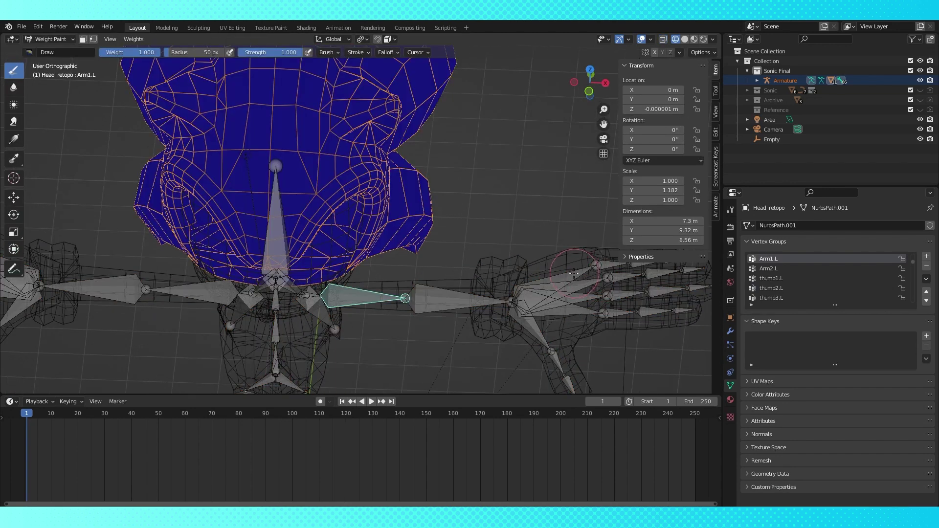
click(770, 298)
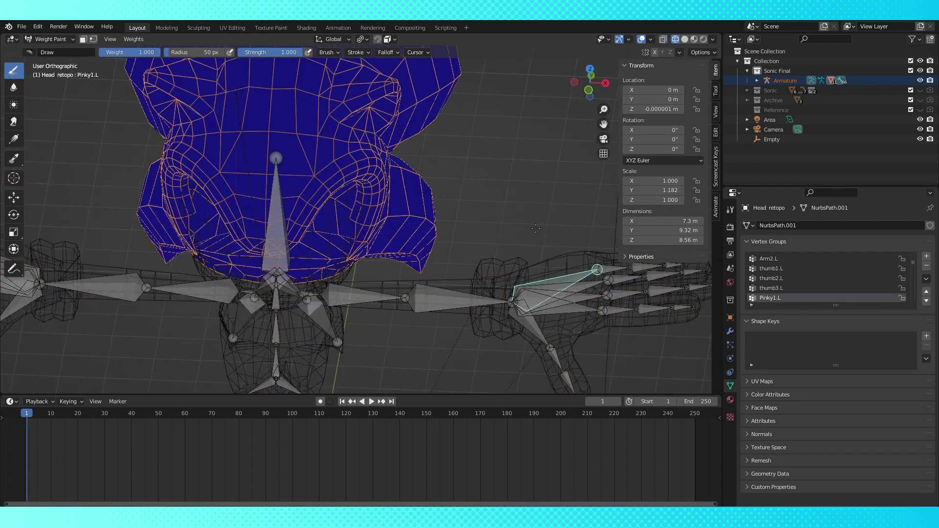
key(Tab)
key(ctrl+l)
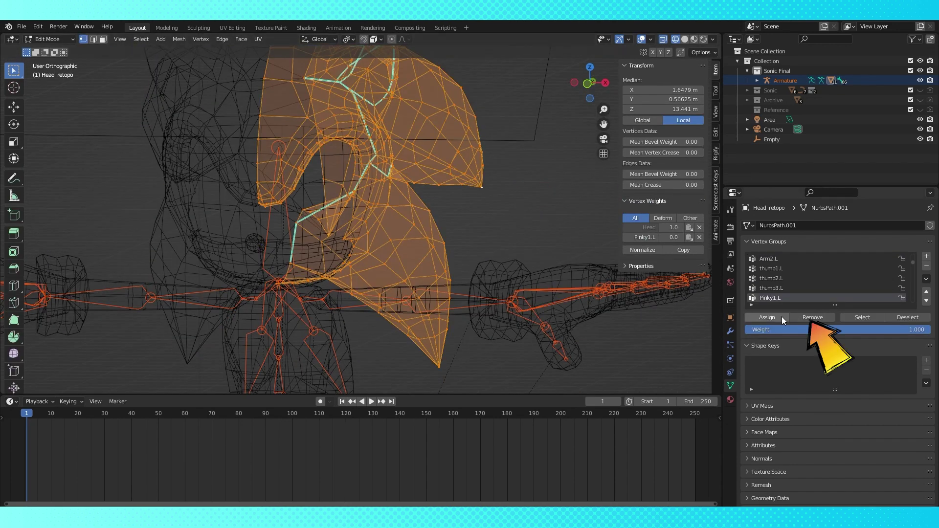
click(812, 318)
key(Tab)
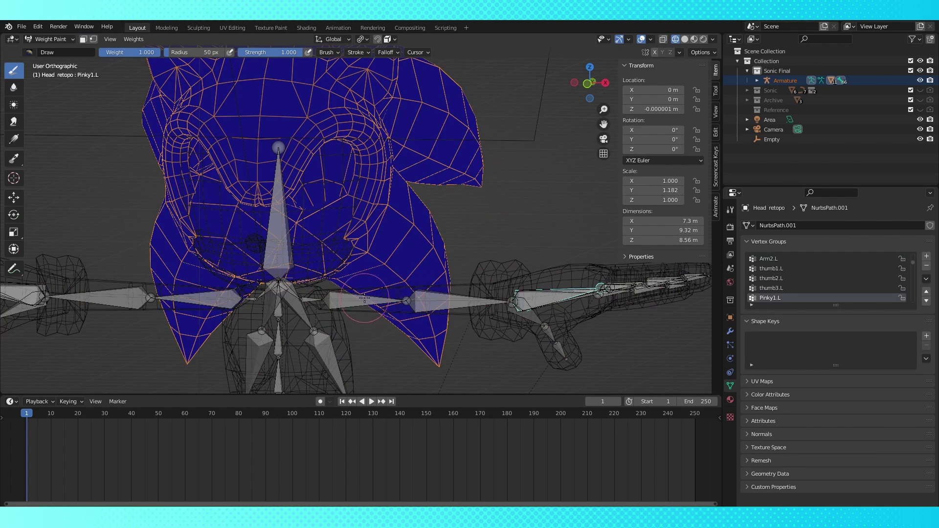
Test-rotate Arm1.L again in front view, cancel it, and examine the head mesh around the arm from several angles
ctrl+click(365, 297)
key(KP_1)
key(r)
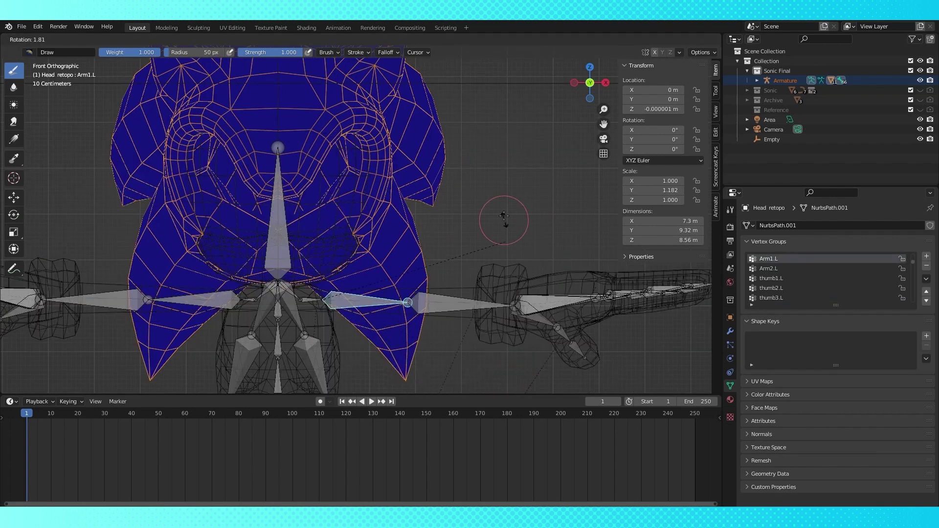
right_click(474, 322)
shift+middle_drag(475, 322, 450, 315)
scroll(430, 255, up, 2)
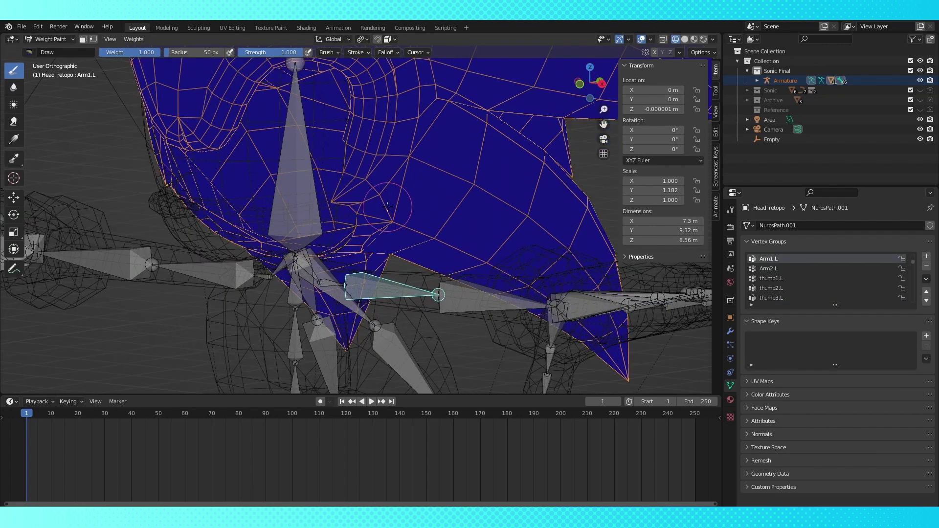
scroll(396, 225, down, 3)
middle_drag(397, 225, 419, 203)
middle_drag(272, 126, 299, 105)
key(Tab)
mouse_move(389, 195)
middle_down()
mouse_move(341, 198)
mouse_move(336, 208)
middle_up()
key(Tab)
Switch to Object Mode and select the armature together with the Face mesh
click(49, 39)
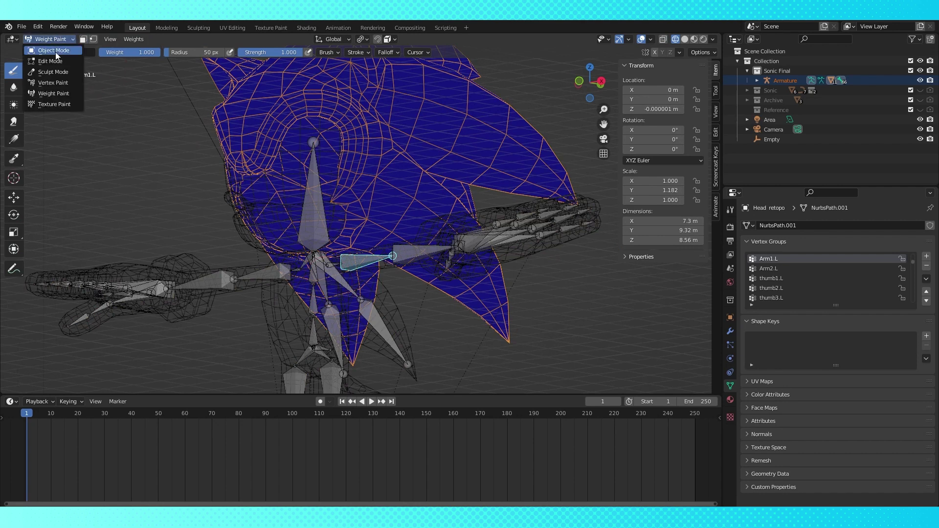
click(45, 50)
click(351, 265)
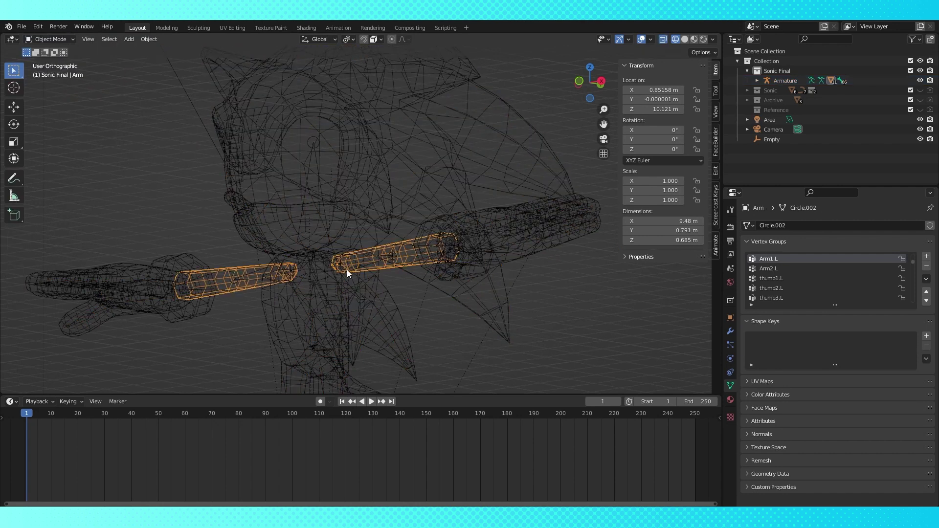
click(346, 265)
click(345, 263)
click(313, 171)
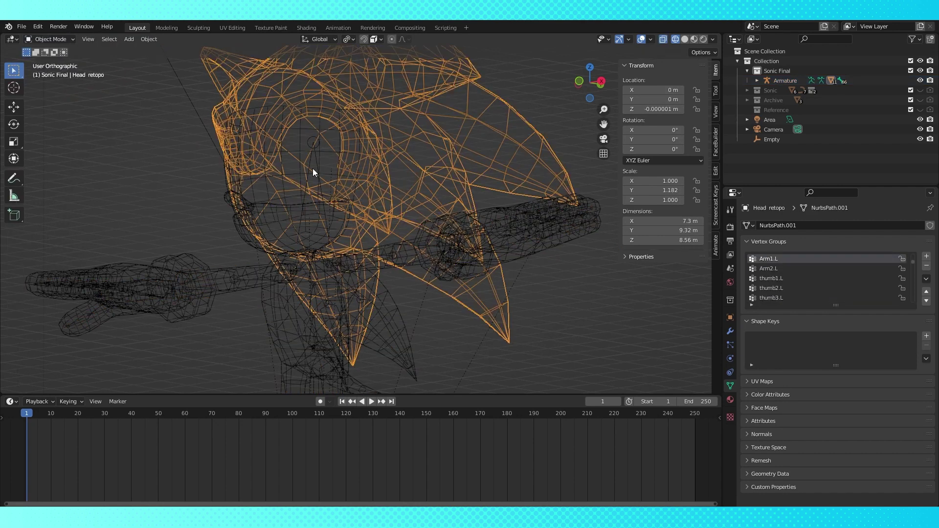
click(313, 187)
shift+click(246, 235)
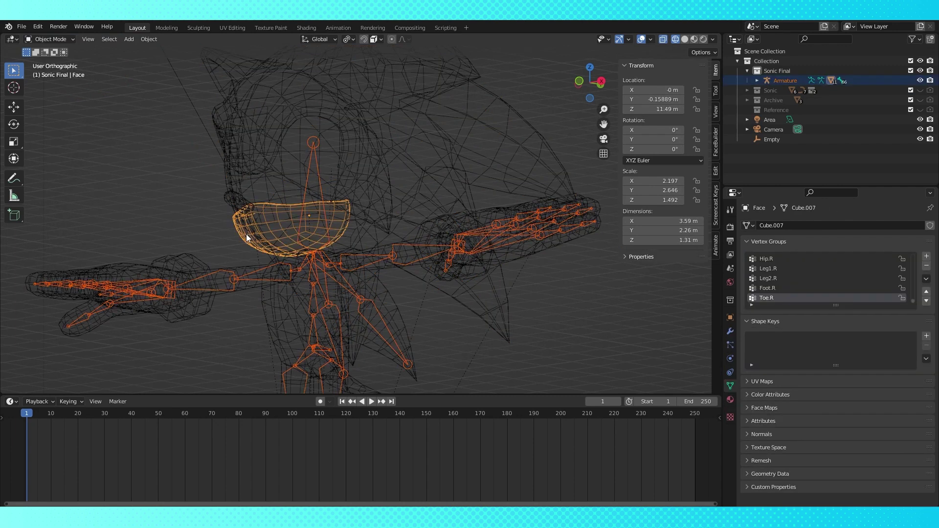
Delete every vertex weight except Head from the Face mesh's active vertex in Edit Mode
key(KP_1)
key(Tab)
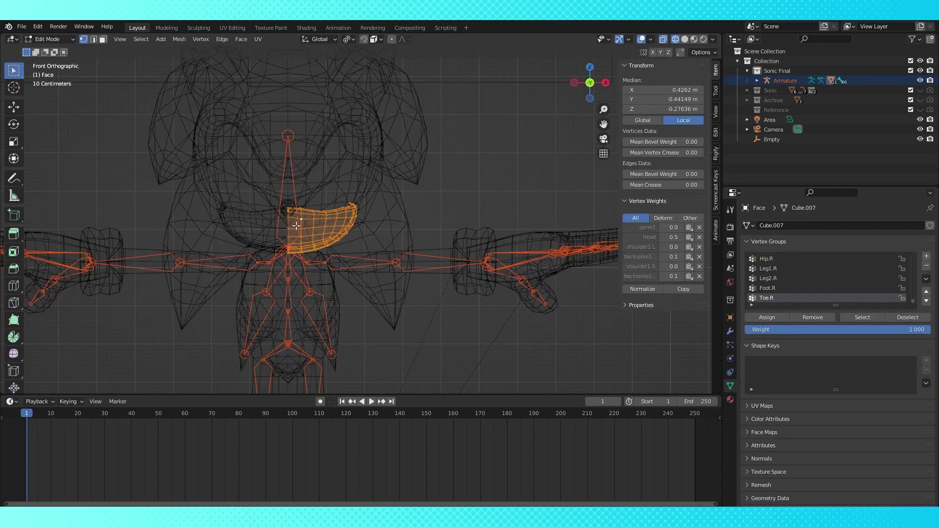
shift+middle_drag(410, 195, 430, 164)
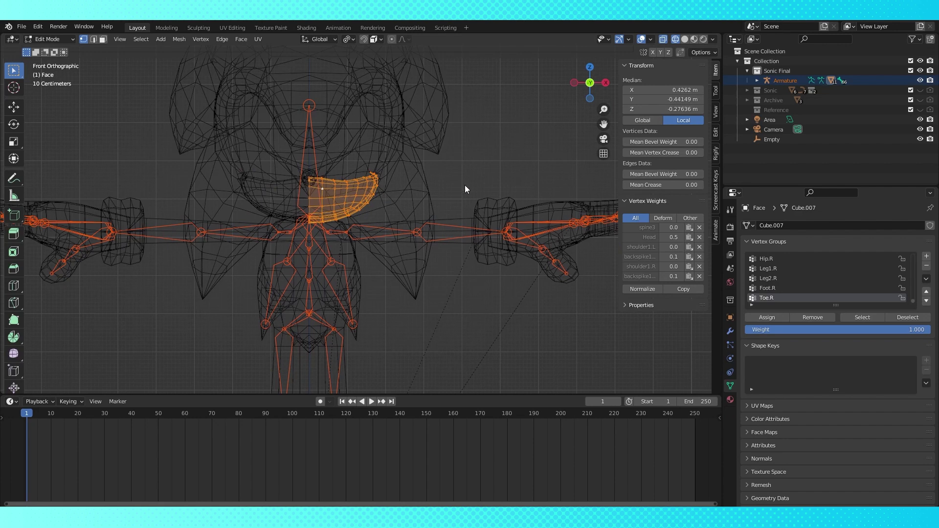
click(702, 227)
click(700, 237)
click(700, 237)
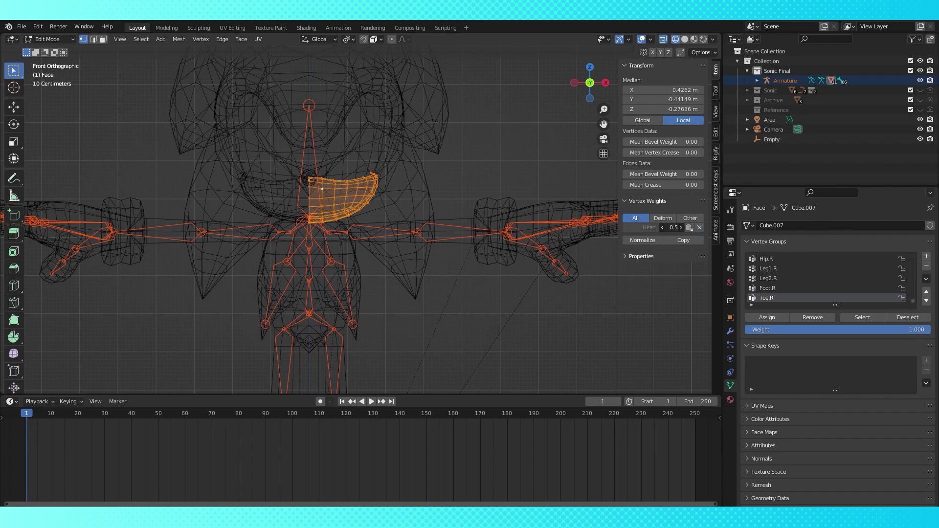
Edit the Nose mesh and delete its active vertex's weights except Head, leaving Head at 1.0
key(Tab)
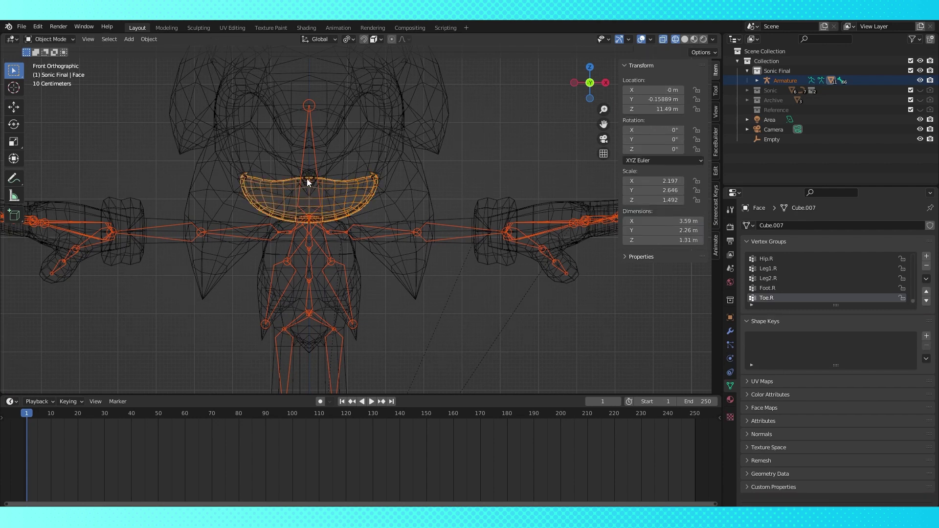
click(310, 177)
key(Tab)
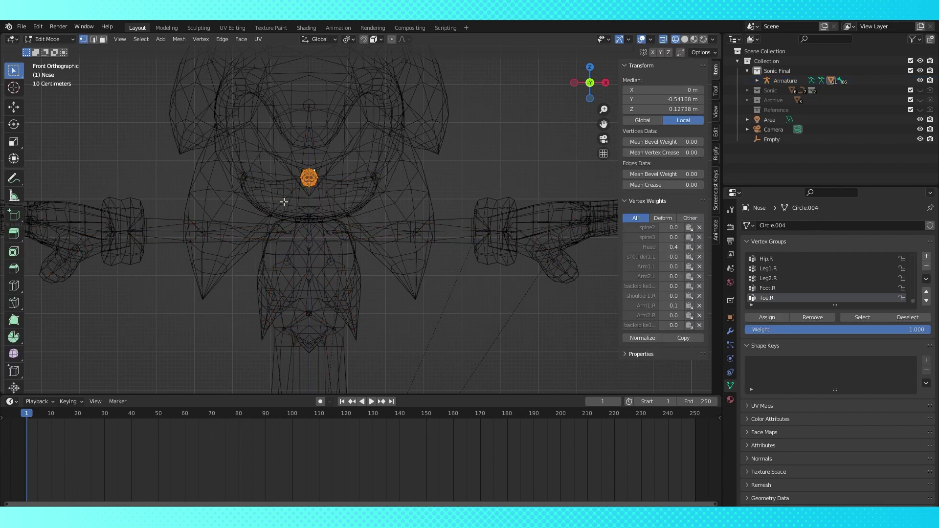
click(699, 229)
click(700, 228)
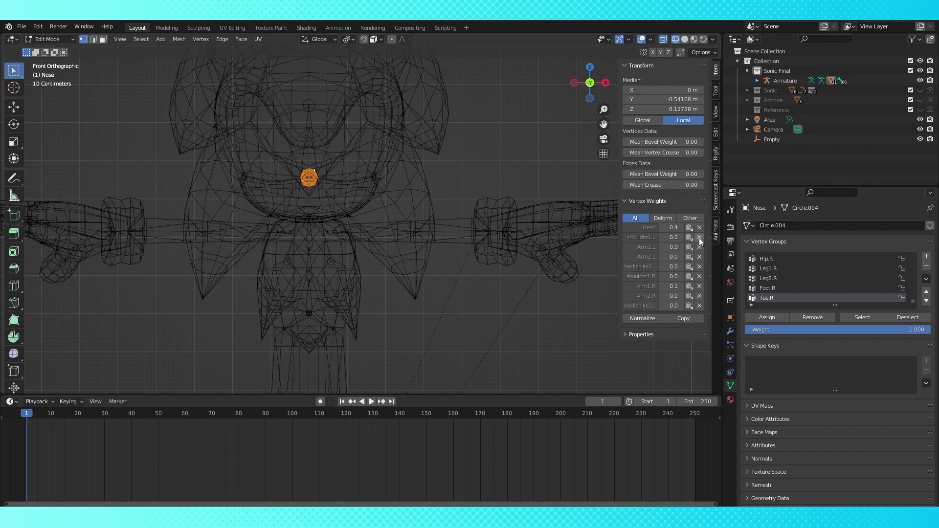
click(700, 237)
click(700, 238)
click(700, 237)
click(700, 238)
click(699, 237)
click(699, 238)
click(700, 237)
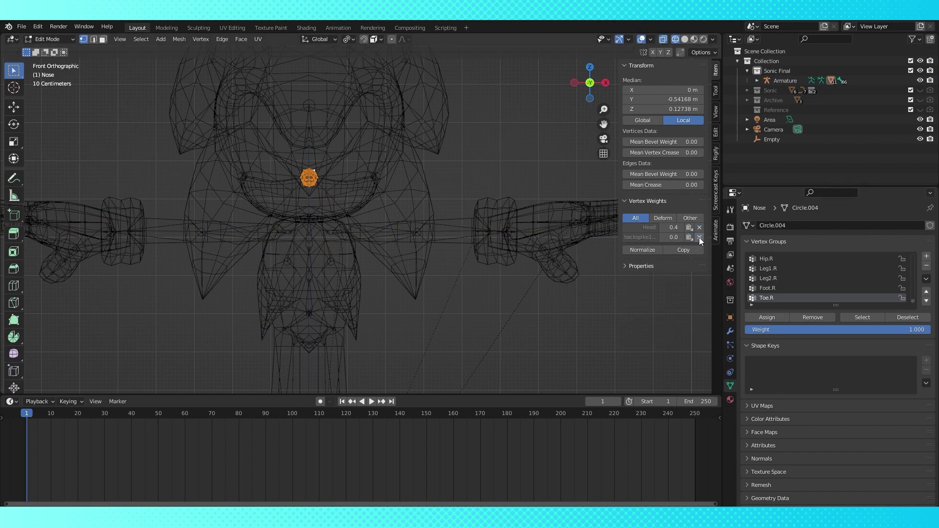
click(699, 237)
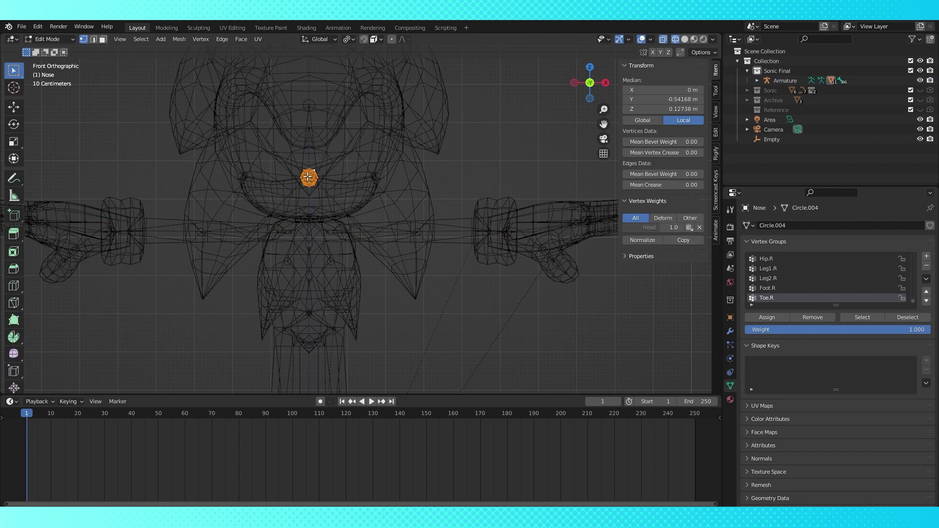
Check another Nose vertex and another Face vertex for leftover weights from bones other than Head
click(303, 177)
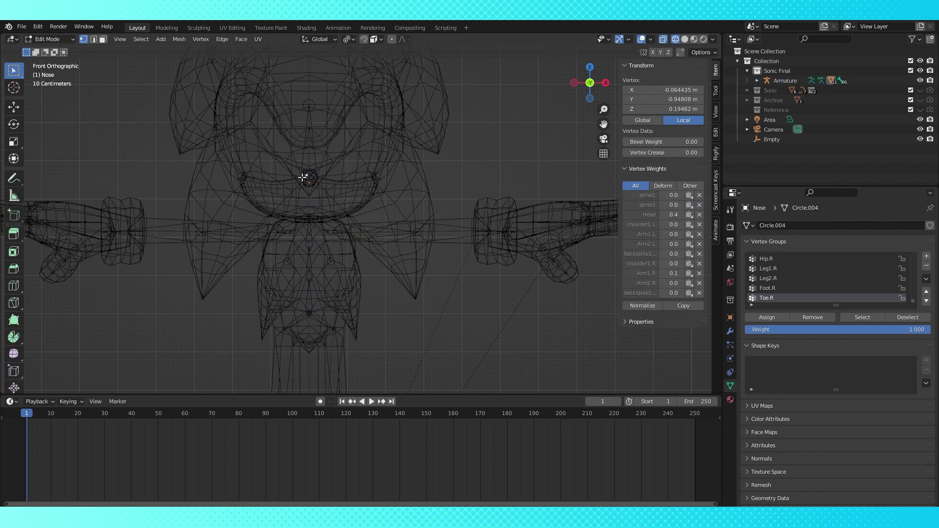
middle_drag(382, 175, 361, 175)
key(Tab)
click(369, 189)
key(Tab)
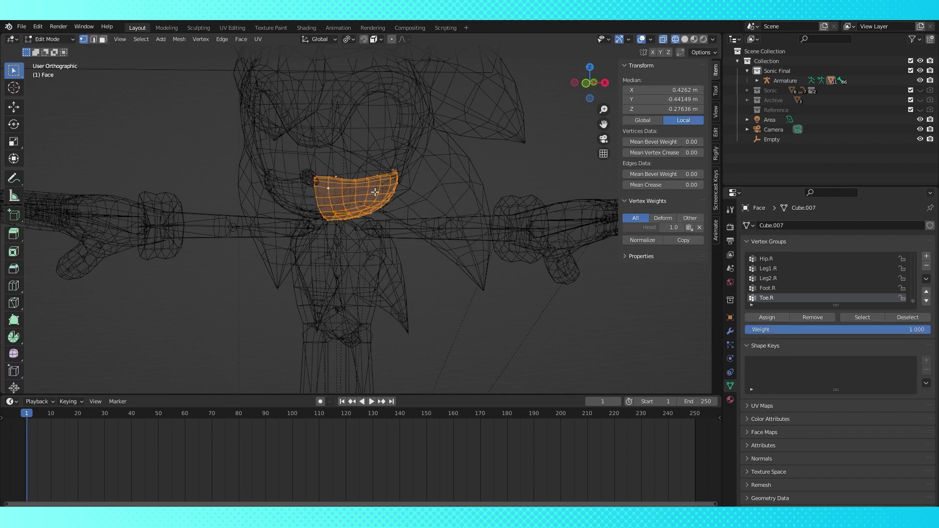
click(360, 188)
key(ctrl+l)
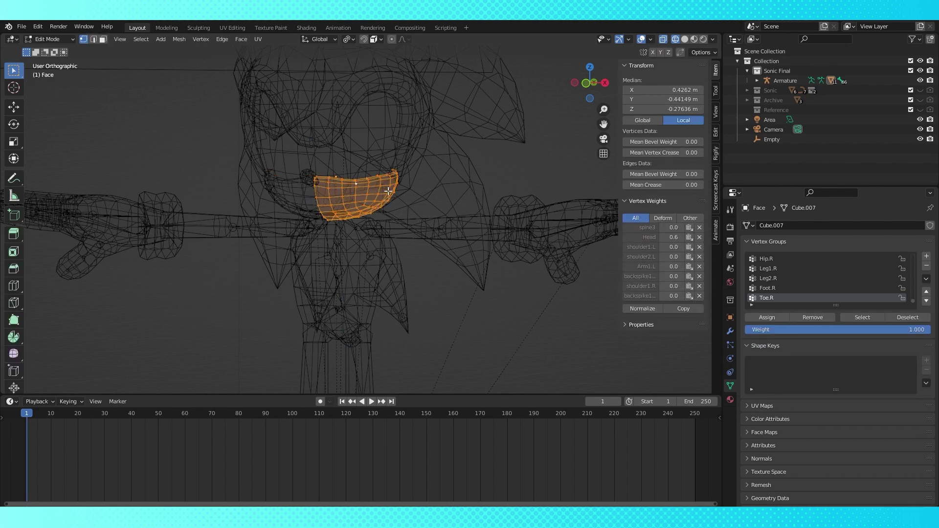
key(KP_1)
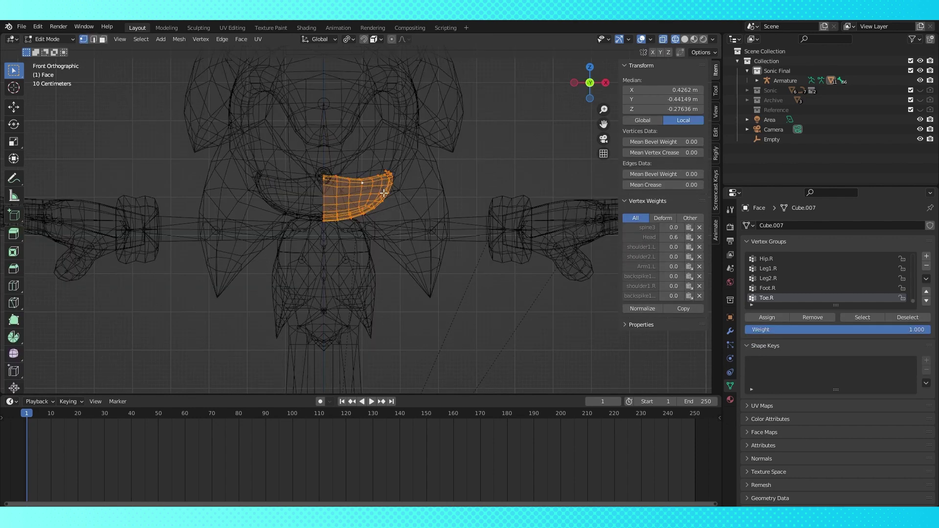
key(Tab)
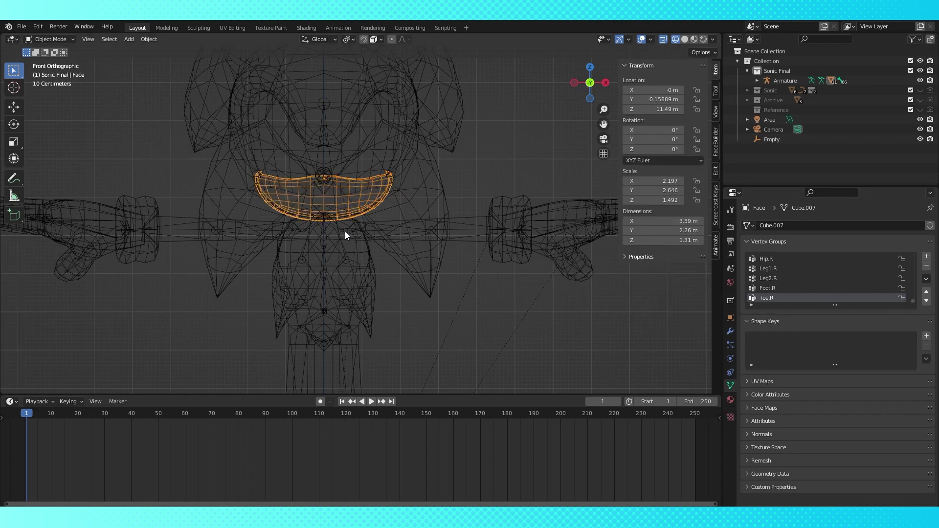
Try to switch the Face mesh to Weight Paint mode and return it to Object Mode
click(61, 40)
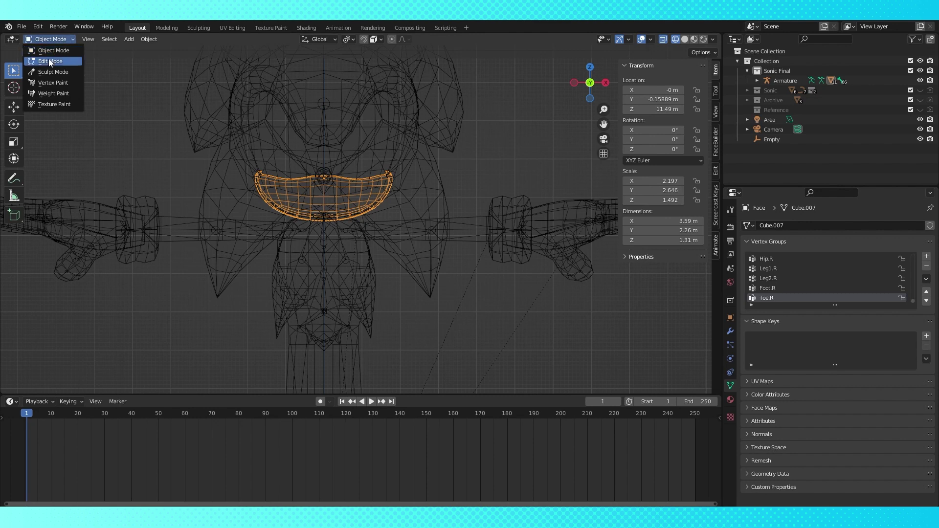
click(50, 93)
key(Tab)
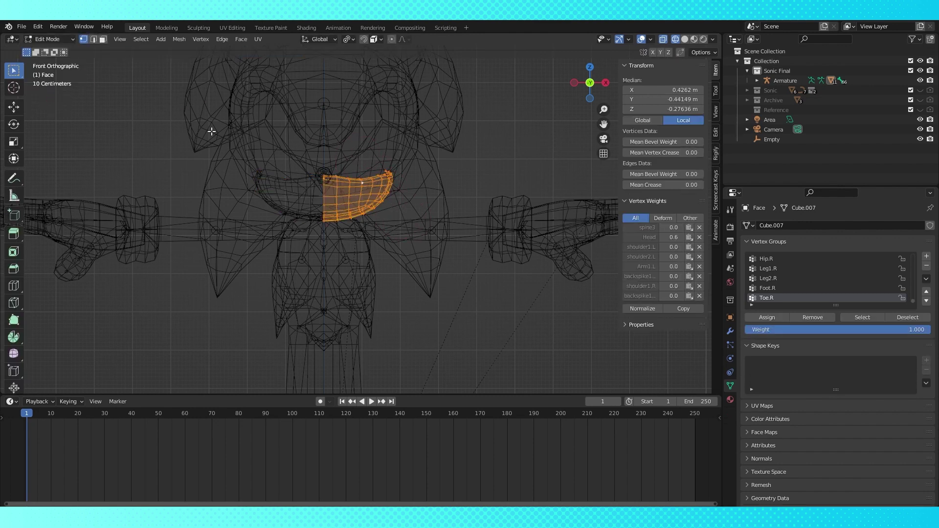
click(58, 41)
click(53, 93)
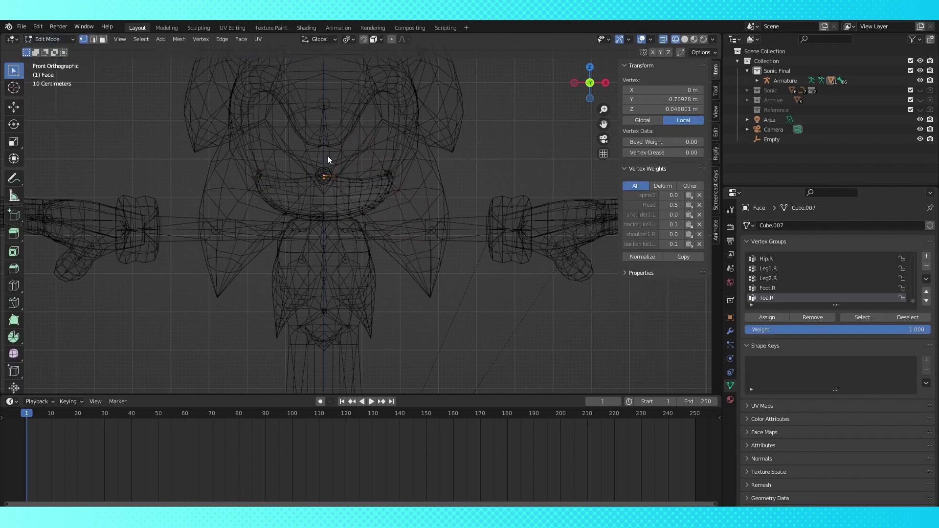
click(51, 39)
click(50, 50)
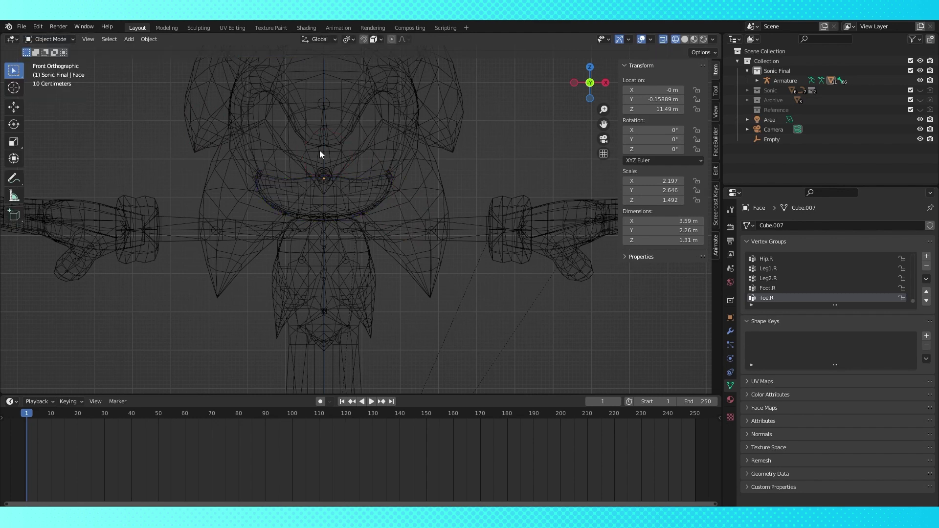
Select the armature together with the Face mesh, enter Weight Paint mode and make the Head bone active
click(327, 157)
shift+click(368, 184)
click(57, 39)
click(59, 93)
ctrl+click(344, 164)
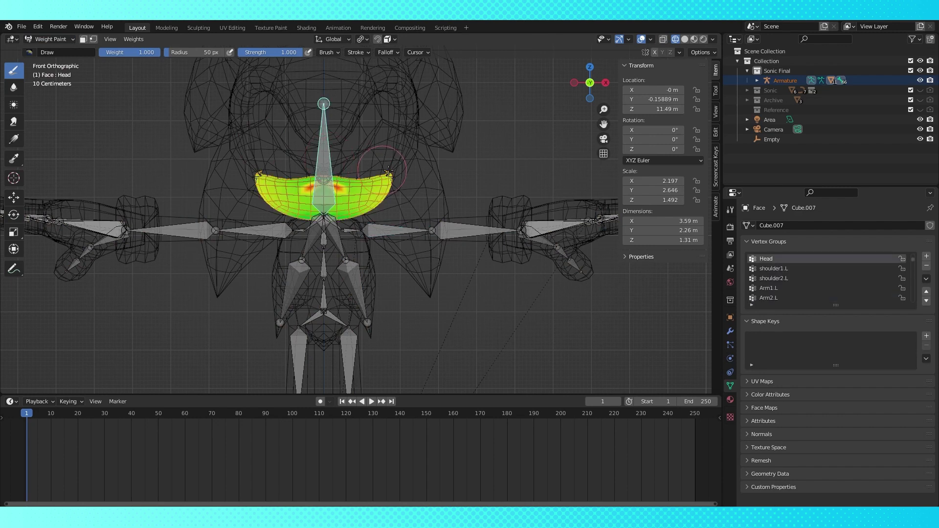
Assign the Face mesh's selected vertices to the Head vertex group with a weight of 1.000
key(Tab)
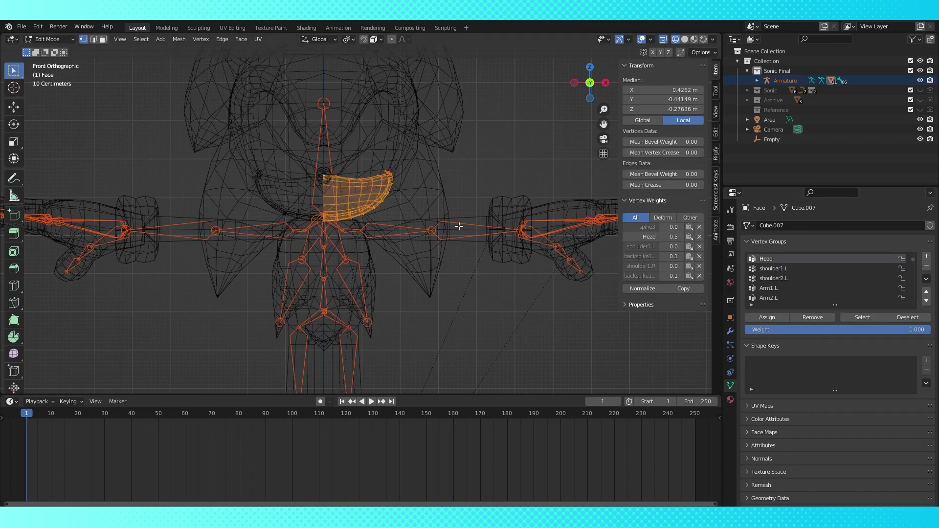
click(781, 319)
key(Tab)
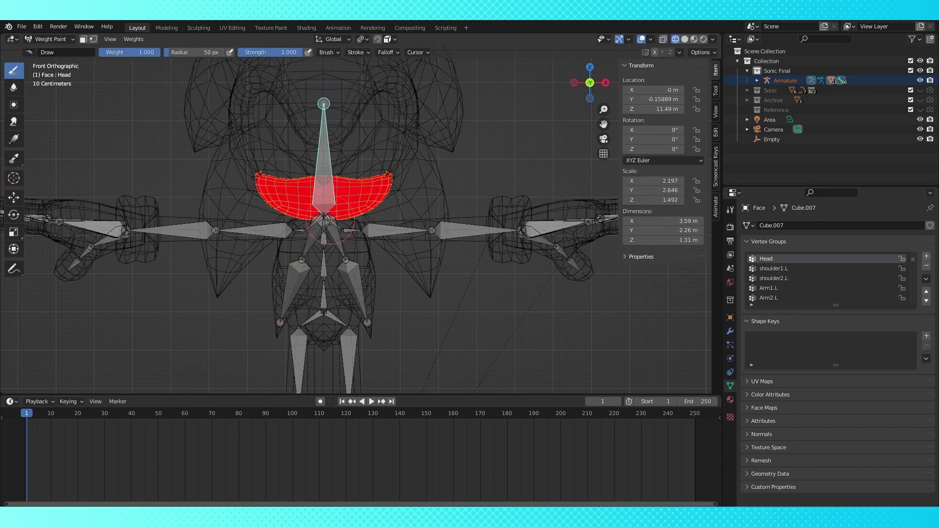
Remove the Face mesh's vertices from the shoulder1.L vertex group and the neighbouring shoulder bone's group
scroll(331, 220, up, 3)
middle_drag(332, 220, 304, 223)
ctrl+click(304, 222)
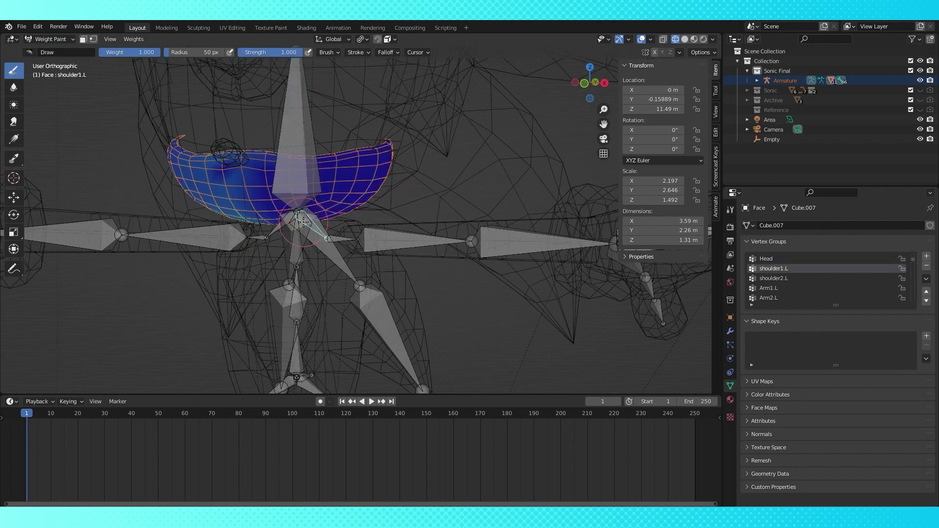
key(Tab)
click(813, 317)
key(Tab)
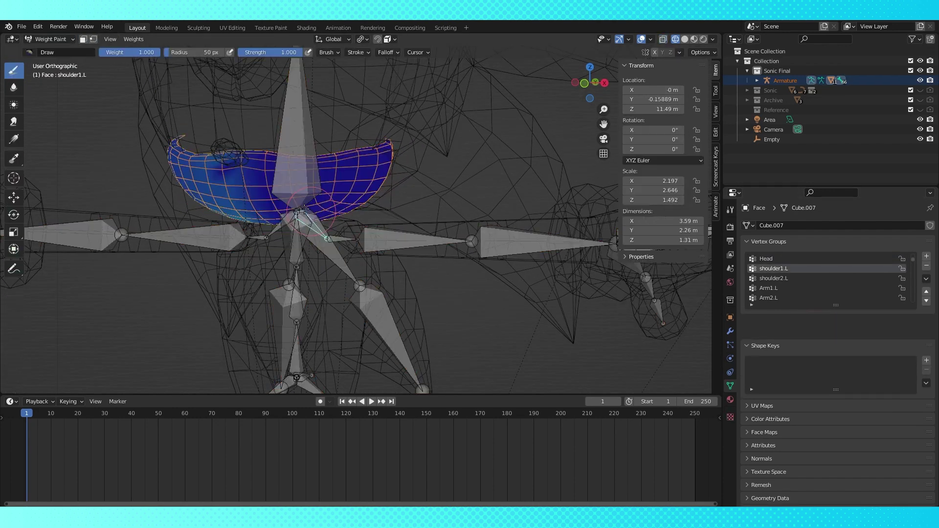
ctrl+click(331, 243)
key(Tab)
click(812, 318)
key(Tab)
Remove the Face mesh's vertices from the backspike1.L and backspike1.R vertex groups
ctrl+click(319, 247)
middle_drag(319, 247, 299, 247)
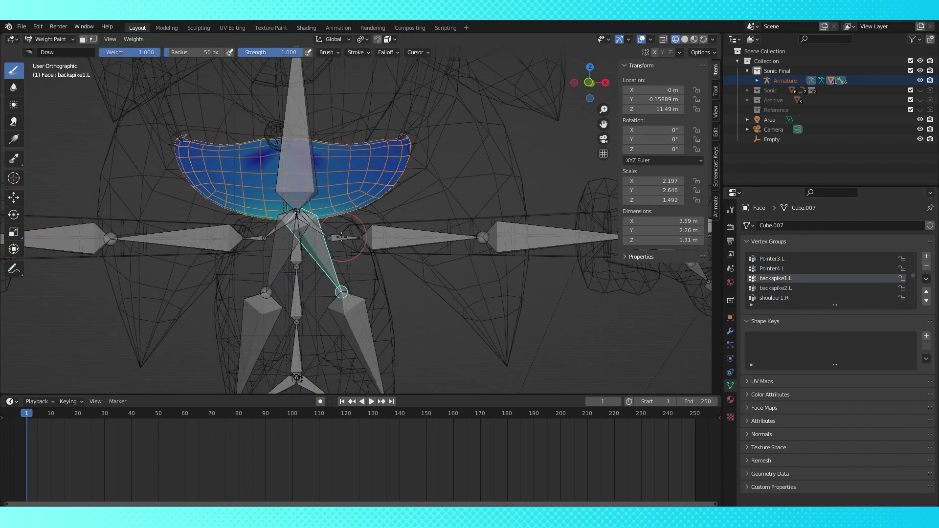
key(Tab)
click(807, 317)
key(Tab)
ctrl+click(284, 250)
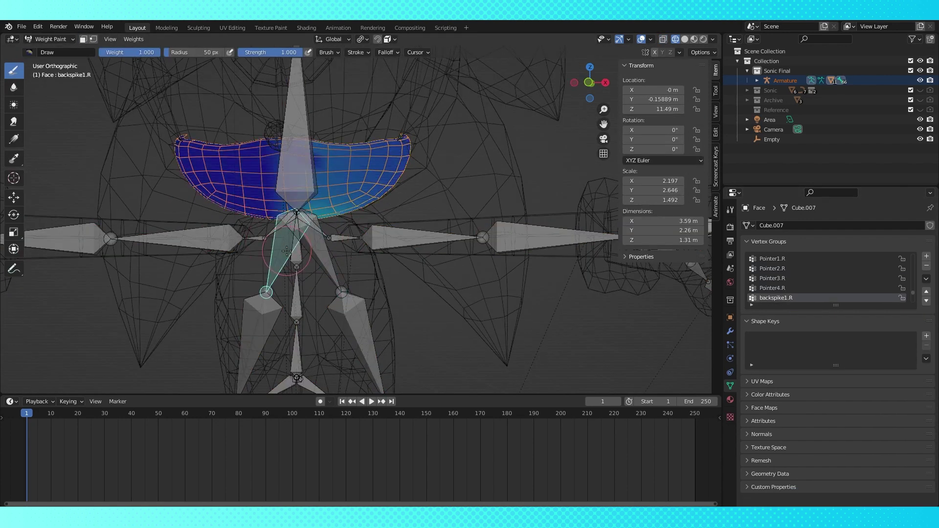
key(Tab)
click(799, 318)
key(Tab)
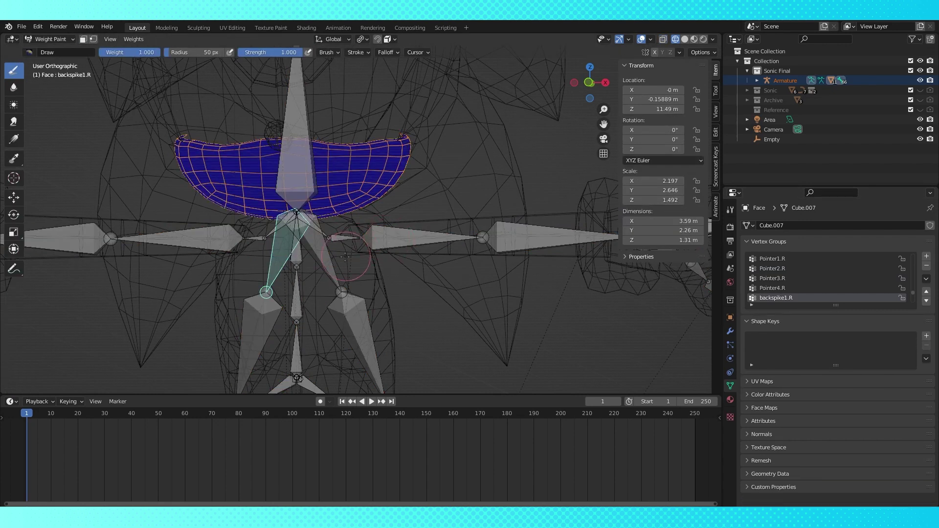
Remove the Face mesh's vertices from the spine3 and Arm1.L vertex groups
ctrl+click(300, 256)
key(Tab)
click(811, 319)
key(Tab)
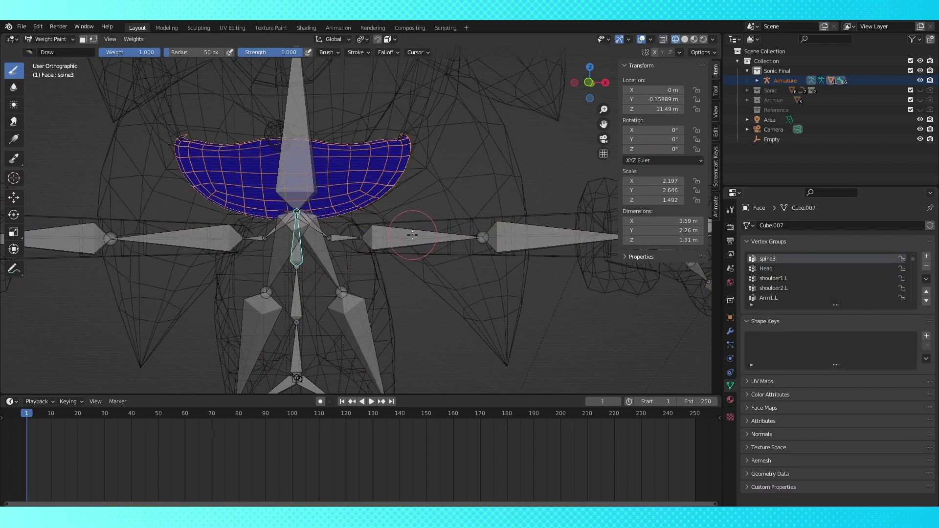
ctrl+click(412, 235)
key(Tab)
click(806, 317)
key(Tab)
Check the Face mesh for leftover weights on Arm1.R, Arm2.L and the spine bones, ending on the Head bone
ctrl+click(186, 227)
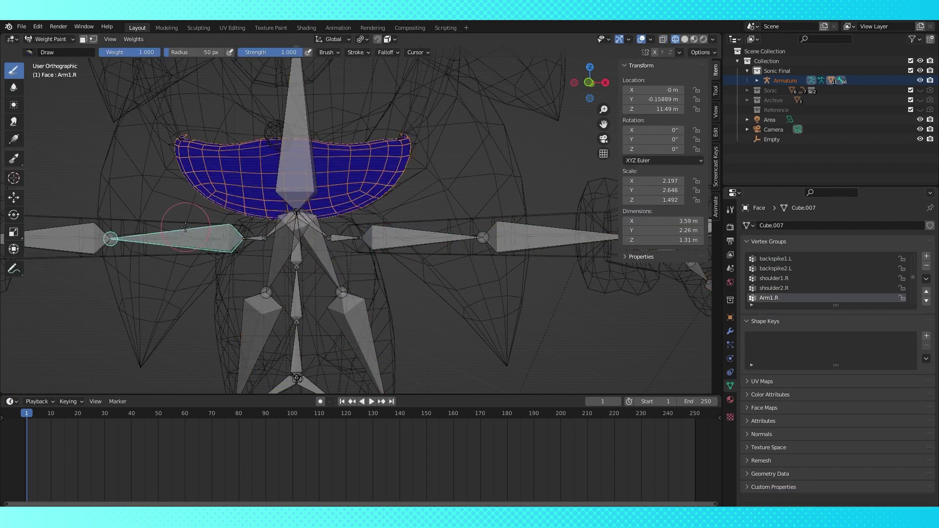
ctrl+click(497, 228)
key(Tab)
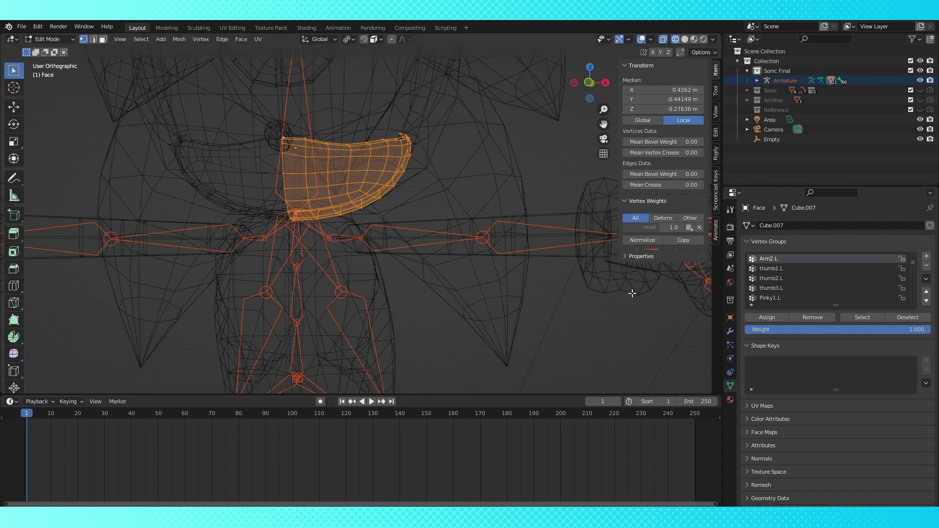
key(Tab)
ctrl+click(320, 267)
ctrl+click(358, 313)
scroll(338, 293, down, 1)
ctrl+click(305, 282)
middle_drag(306, 282, 320, 144)
ctrl+click(321, 142)
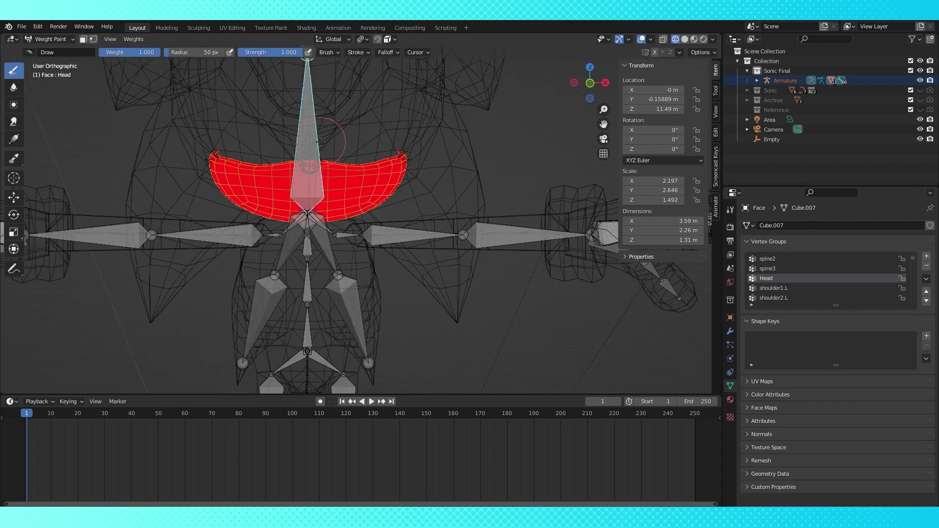
Test-rotate the Head and Arm1.L bones in front view to check how the Face follows, cancelling each rotation
key(KP_1)
key(r)
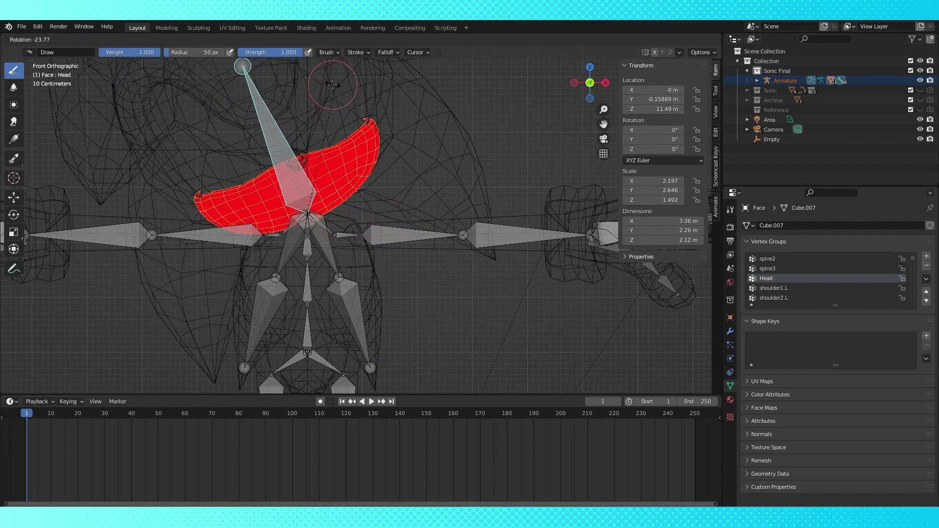
right_click(351, 110)
ctrl+click(413, 236)
key(r)
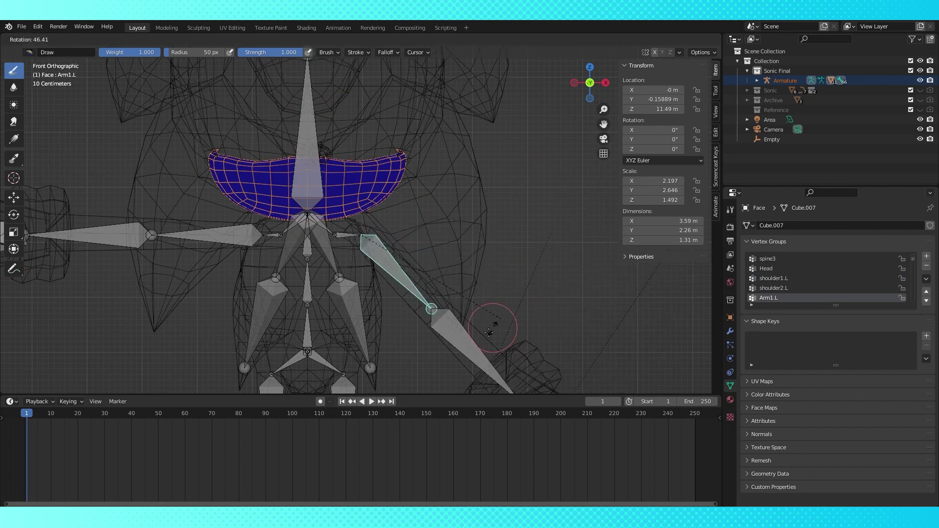
right_click(490, 291)
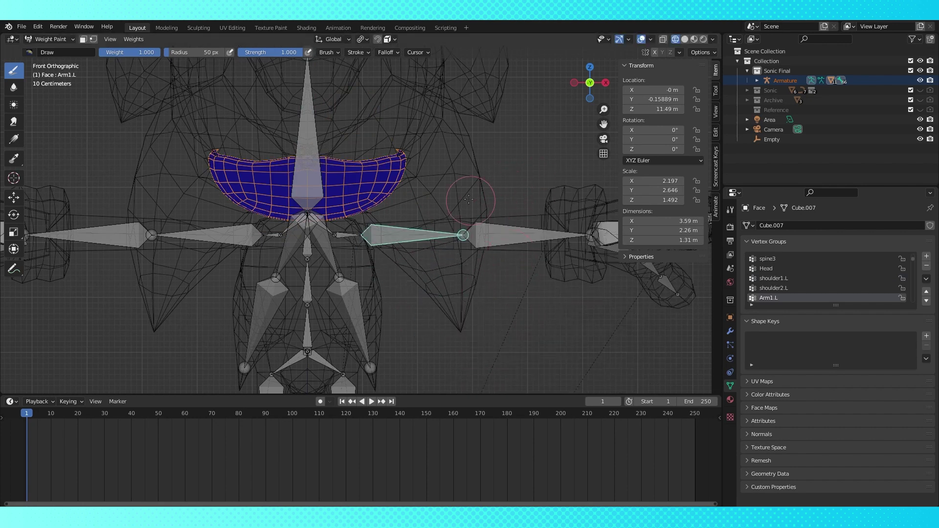
Return to Object Mode, select the armature together with the Nose mesh and enter Weight Paint mode
click(63, 40)
click(71, 54)
middle_drag(298, 161, 321, 168)
click(227, 239)
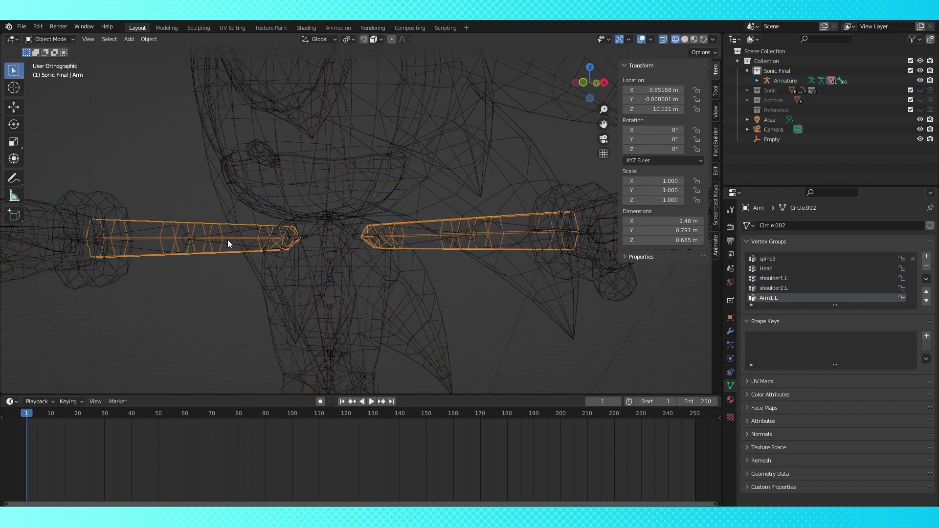
click(220, 244)
shift+click(254, 154)
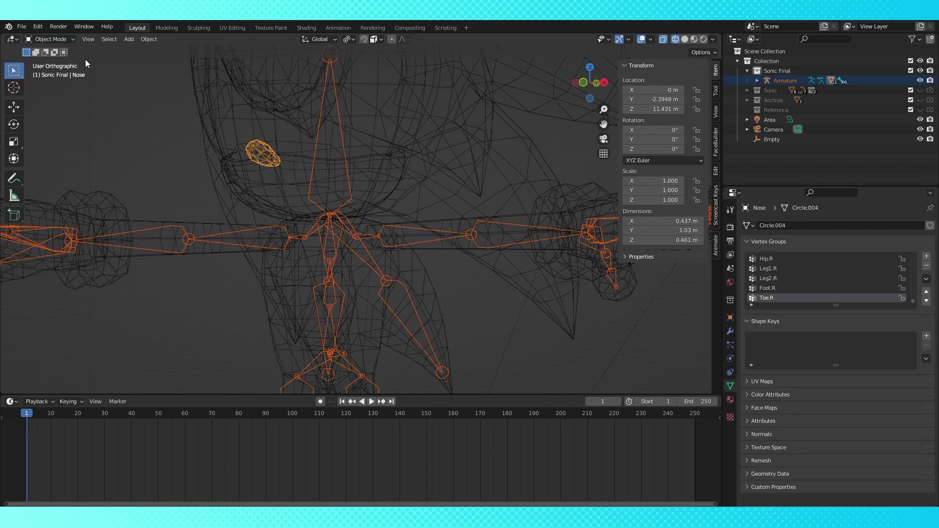
click(66, 40)
click(63, 95)
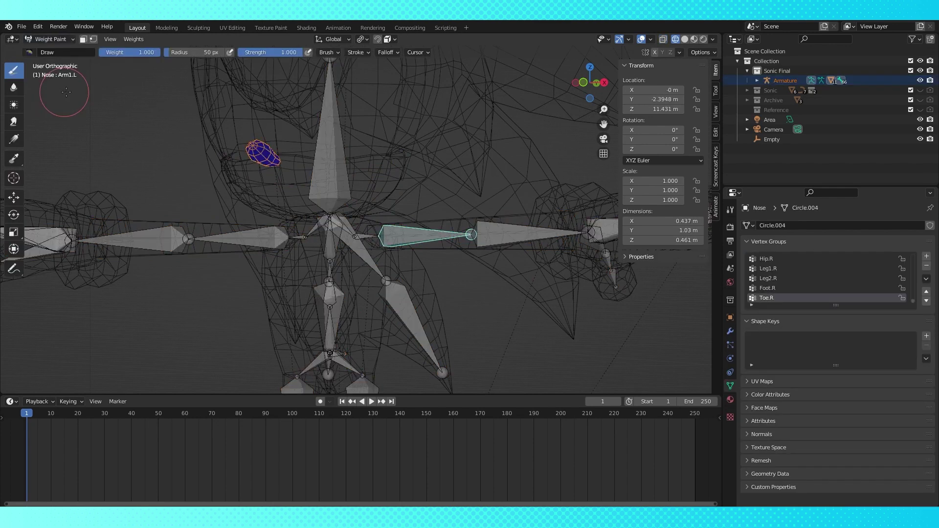
Select all vertices of the Nose mesh in Edit Mode and return to Weight Paint mode in front view
key(Tab)
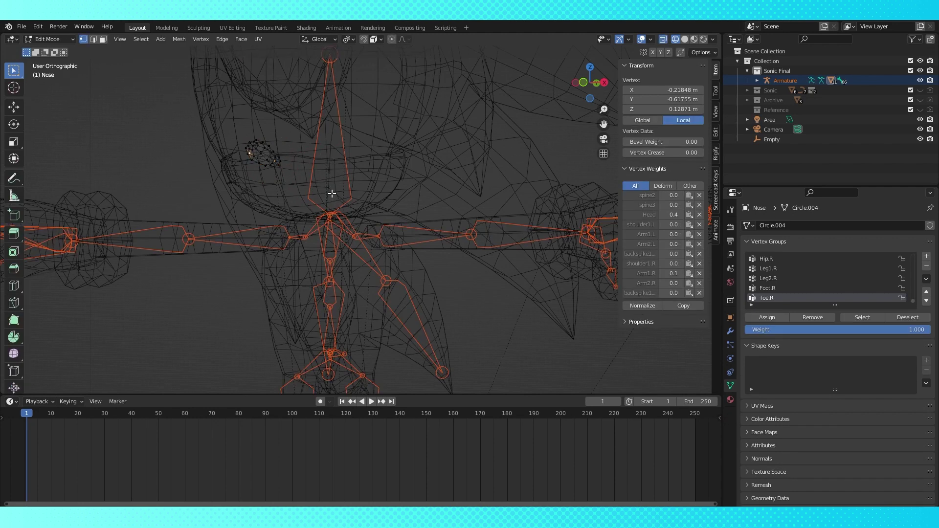
key(a)
key(KP_1)
key(Tab)
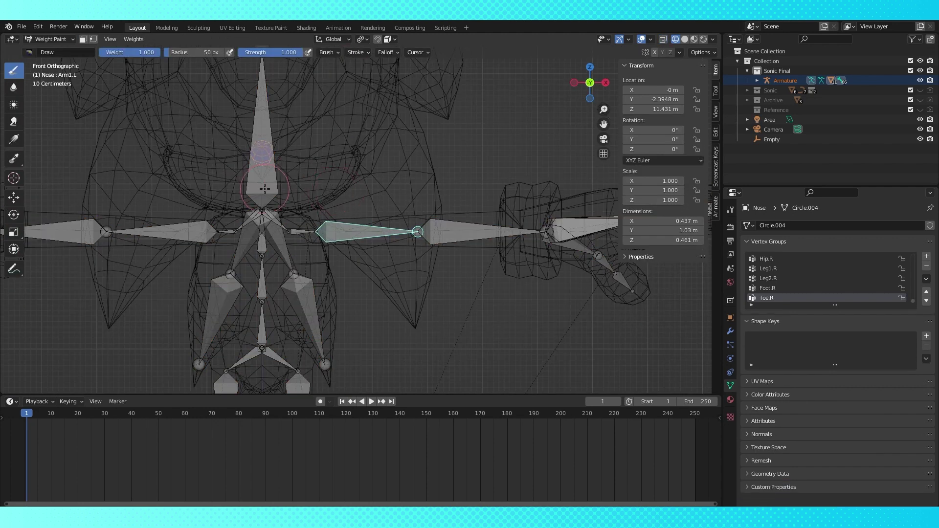
Assign the selected Nose vertices to the Head vertex group with weight 1.000, using vertex selection masking temporarily
ctrl+click(266, 168)
key(Tab)
key(Tab)
click(94, 39)
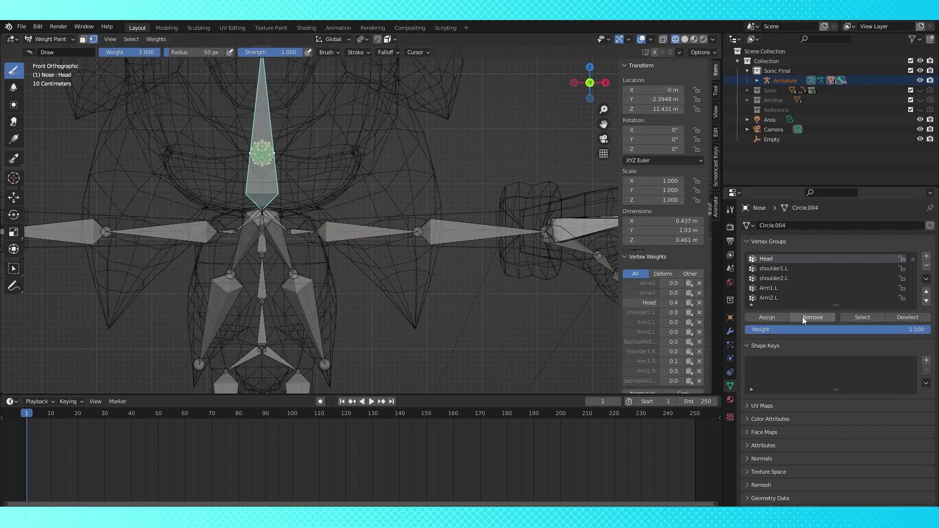
middle_drag(412, 169, 470, 167)
click(93, 40)
Remove the Nose mesh's vertices from the backspike1.L vertex group
ctrl+click(331, 236)
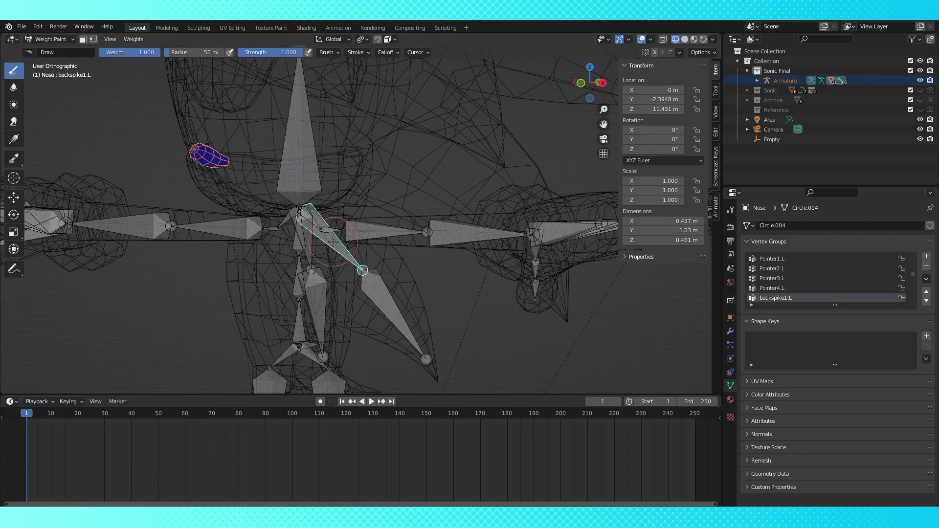
scroll(335, 235, down, 1)
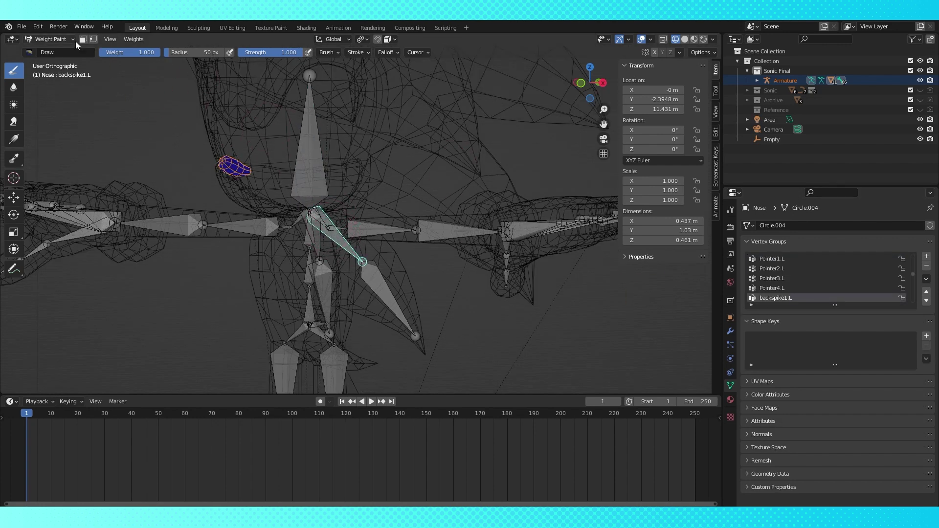
key(Tab)
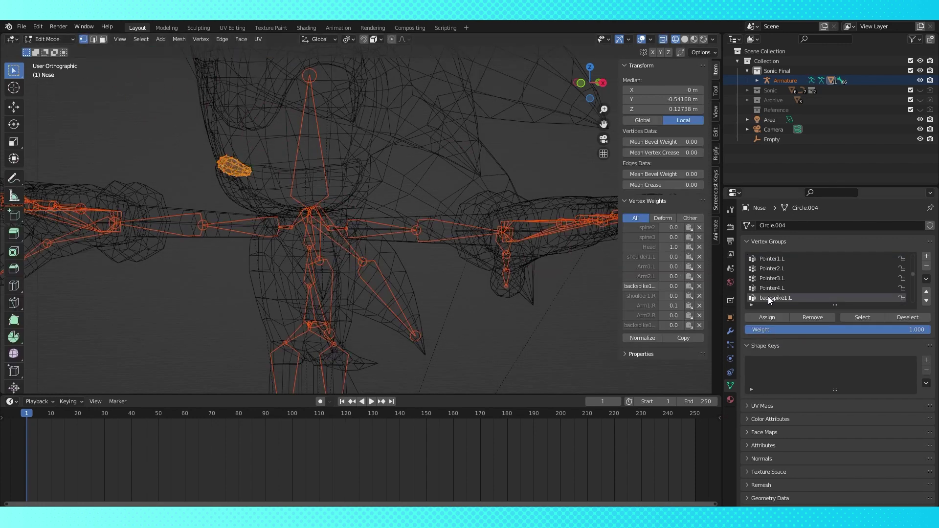
click(811, 317)
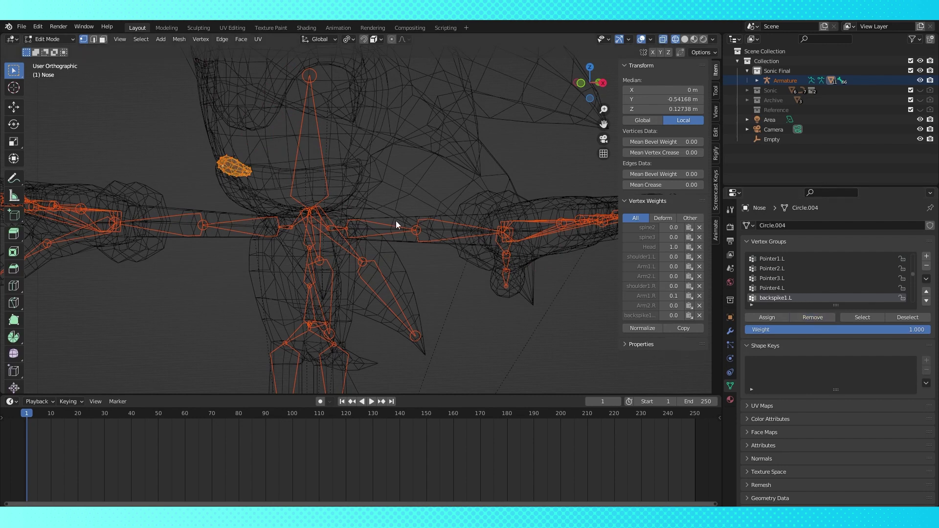
Remove the Nose mesh's vertices from the Arm1.L and Arm2.L vertex groups
key(Tab)
ctrl+click(362, 231)
key(Tab)
click(812, 318)
key(Tab)
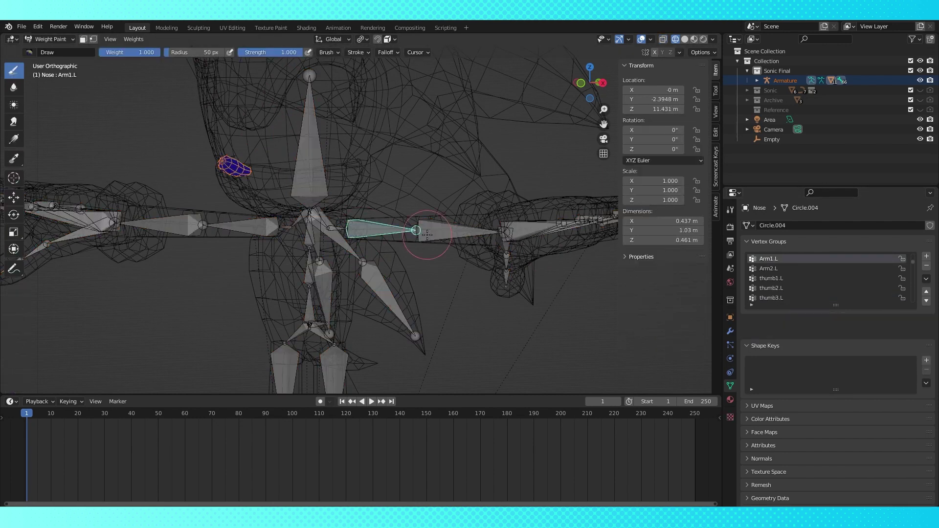
ctrl+click(460, 229)
key(Tab)
key(Tab)
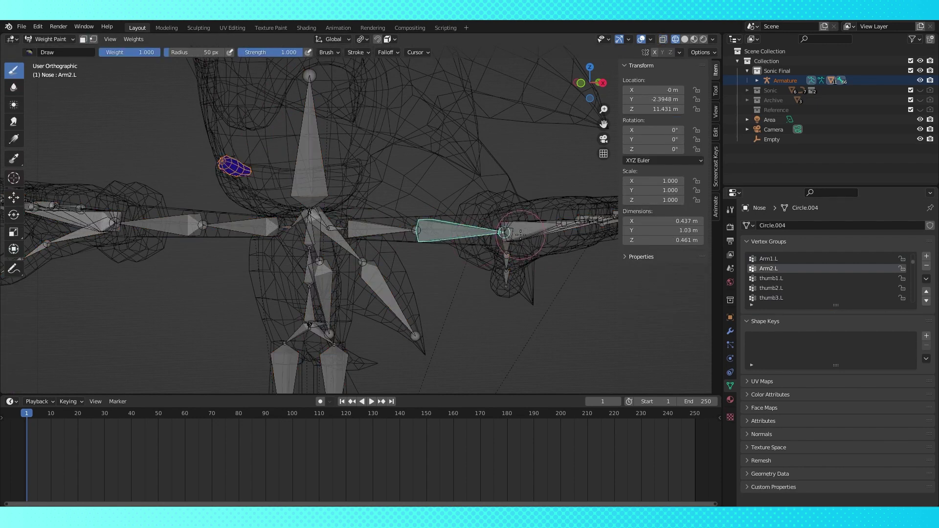
Check further bones for Nose weights and remove the Nose vertices from the Arm1.R vertex group
ctrl+click(538, 226)
ctrl+click(308, 239)
ctrl+click(316, 240)
ctrl+click(257, 226)
middle_drag(243, 215, 257, 210)
key(Tab)
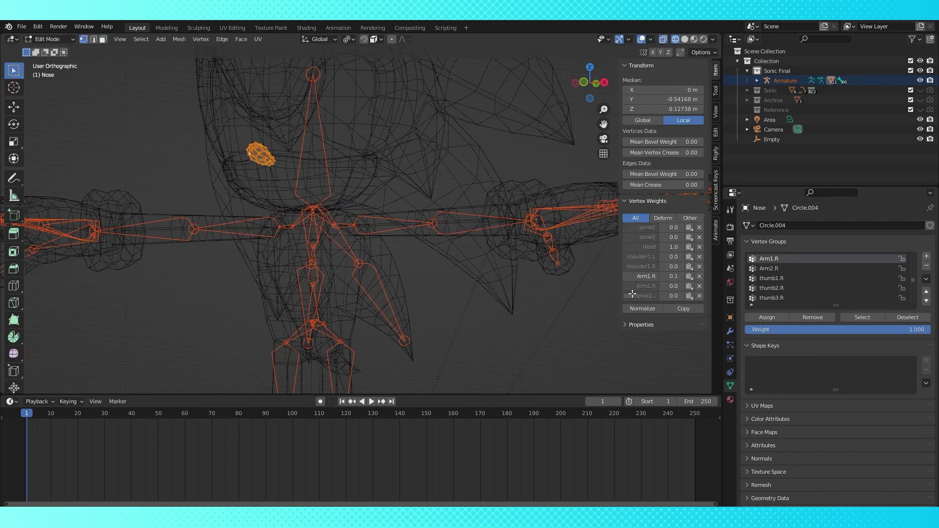
click(813, 318)
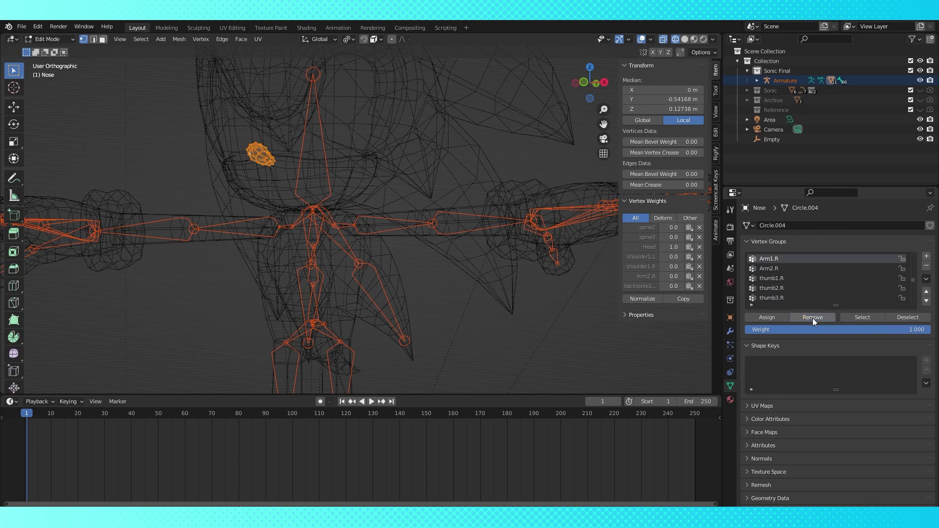
Return to Weight Paint mode and remove the Nose mesh's vertices from the spine2 vertex group
key(ctrl+Tab)
ctrl+click(313, 239)
middle_drag(312, 240, 326, 245)
ctrl+click(314, 260)
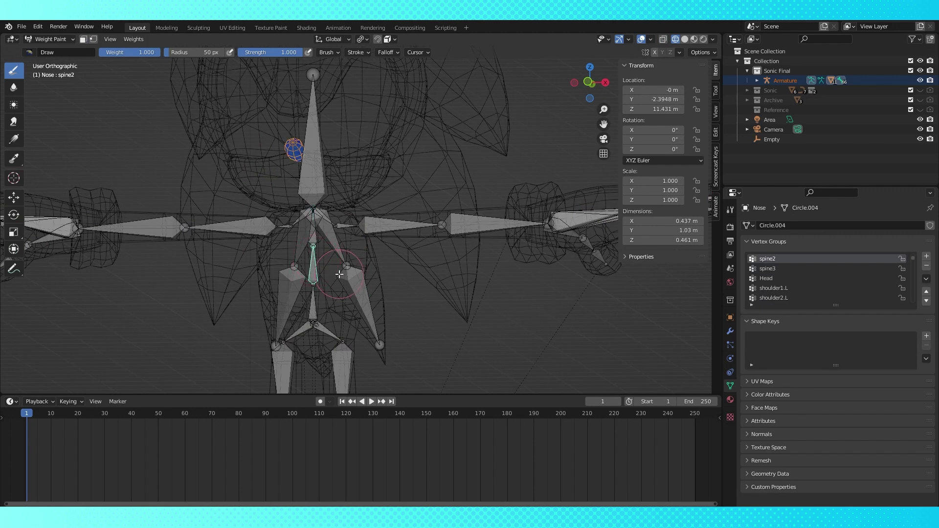
key(Tab)
key(ctrl+Tab)
Check the Nose mesh for leftover weights on the spine1, Arm1.R and backspike1.R bones
ctrl+click(310, 302)
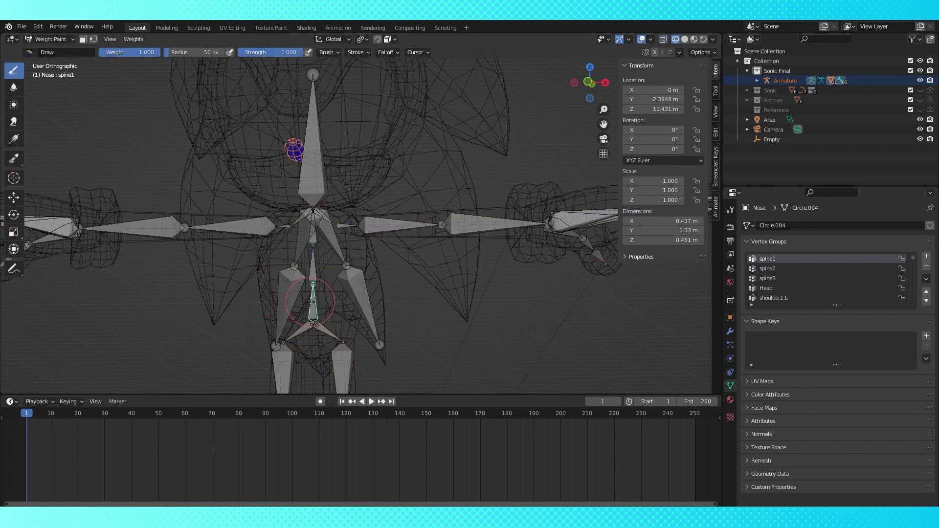
middle_drag(312, 299, 320, 292)
ctrl+click(336, 248)
mouse_move(336, 251)
middle_down()
mouse_move(377, 264)
mouse_move(349, 287)
middle_up()
ctrl+click(290, 296)
ctrl+click(279, 238)
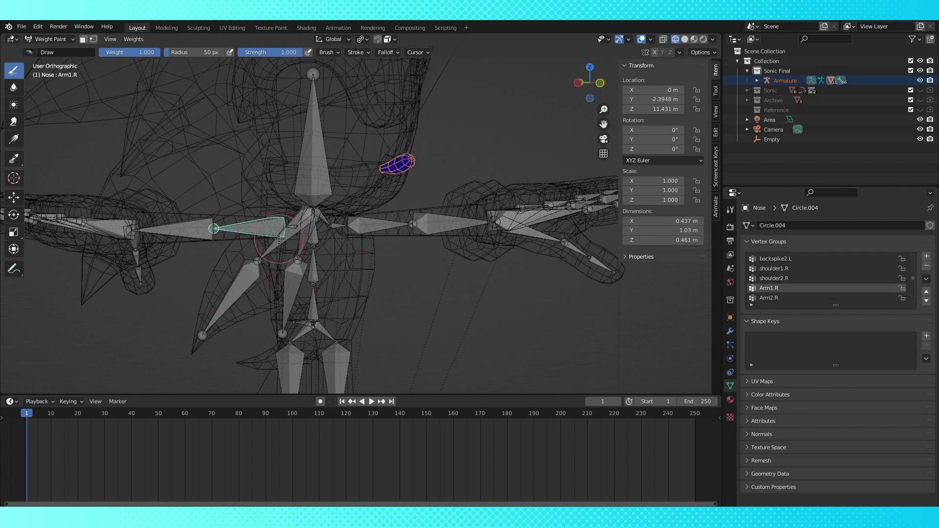
ctrl+click(293, 245)
Test-rotate Arm1.L and shoulder2.L in front view, cancelling each rotation, and inspect the Nose weights on backspike2.L
key(KP_1)
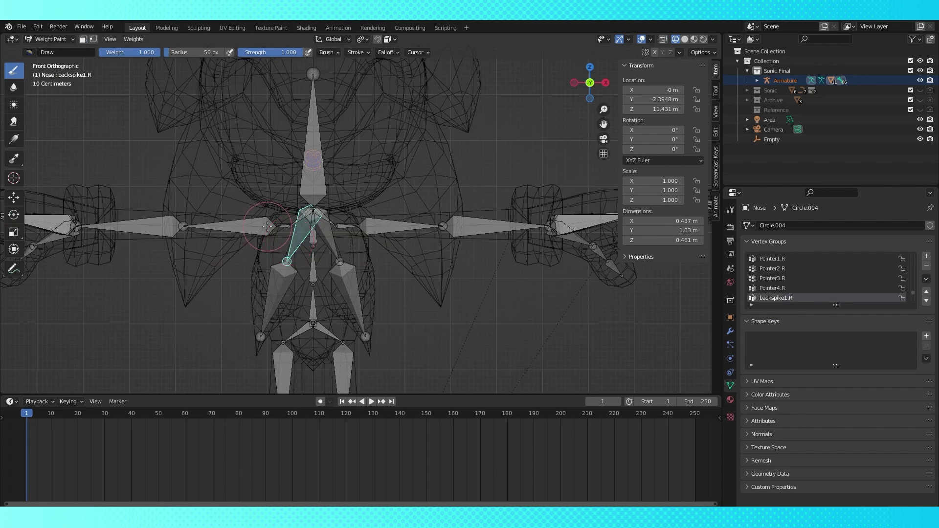
ctrl+click(381, 227)
key(r)
key(Escape)
ctrl+click(347, 226)
key(r)
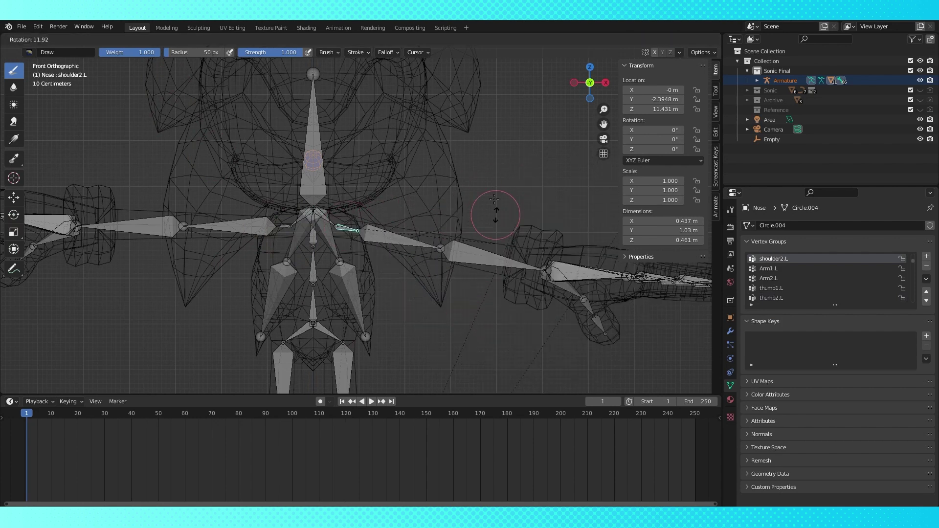
key(Escape)
ctrl+click(341, 298)
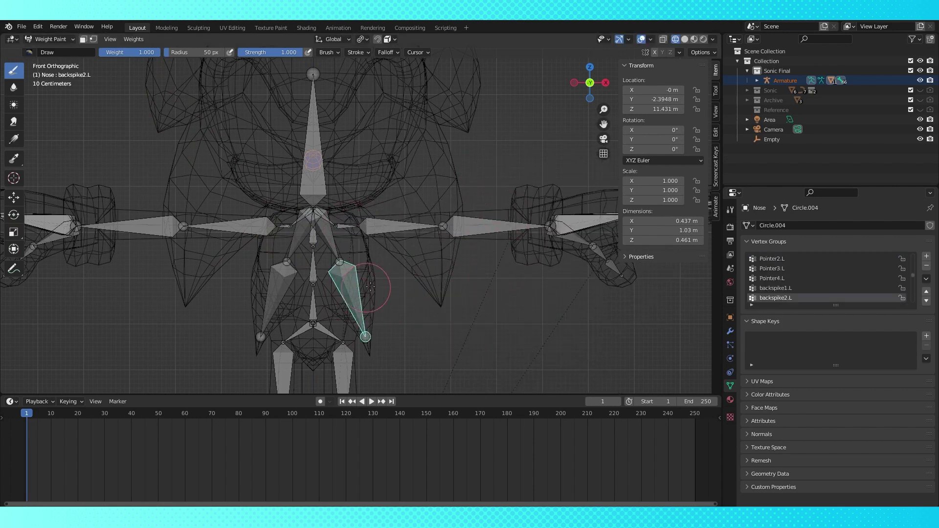
Test-rotate the backspike2.L and Arm2.L bones to check the Nose mesh for stray movement
key(r)
click(498, 357)
ctrl+click(496, 236)
key(r)
right_click(474, 315)
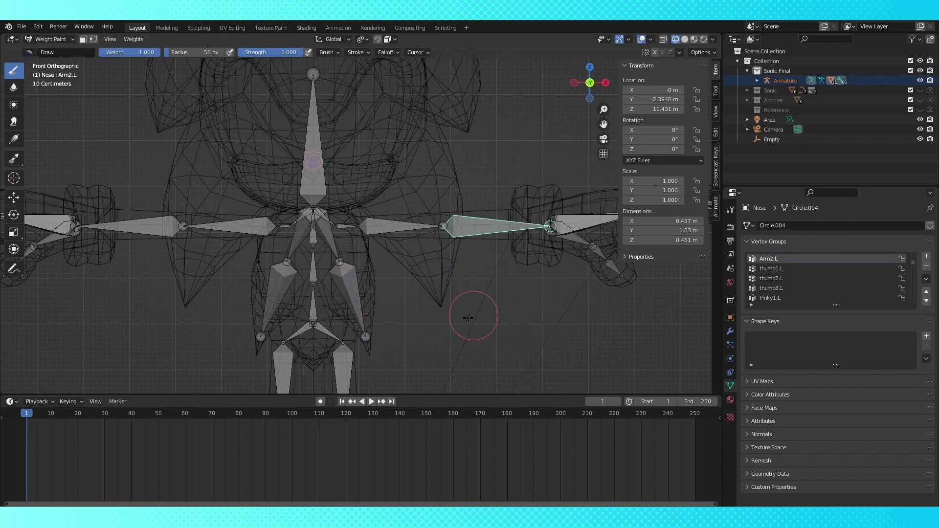
Test-rotate the left hip, left upper leg and spine1 bones against the Nose mesh, cancelling each rotation
ctrl+click(325, 331)
key(r)
right_click(465, 257)
ctrl+click(353, 364)
key(r)
right_click(466, 317)
ctrl+click(312, 304)
key(r)
right_click(480, 314)
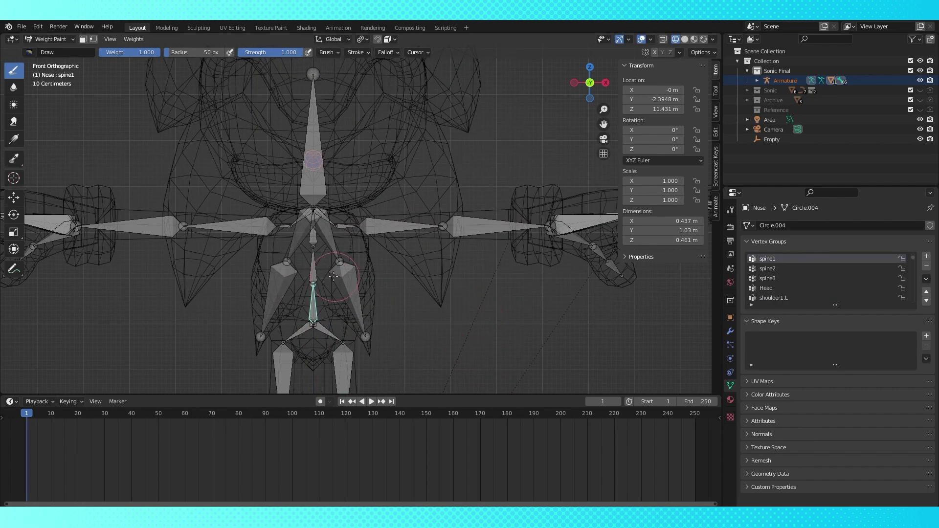
Test-rotate spine2, Arm1.L and shoulder2.L to check the Nose mesh, cancelling each rotation
ctrl+click(317, 269)
key(r)
key(Escape)
ctrl+click(398, 227)
key(r)
key(Escape)
ctrl+click(344, 226)
key(r)
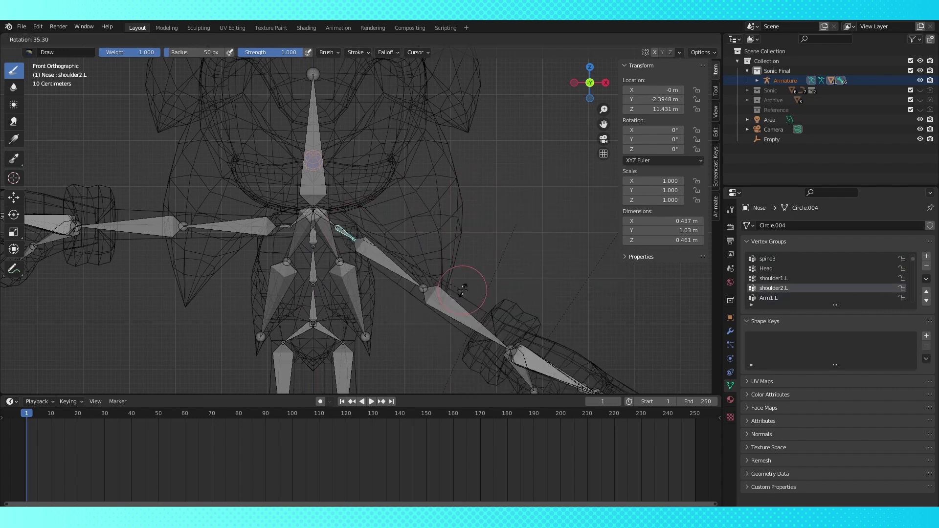
key(Escape)
Leave the Nose mesh for Object Mode, select the Face mesh together with the armature, and enter Weight Paint mode
click(49, 40)
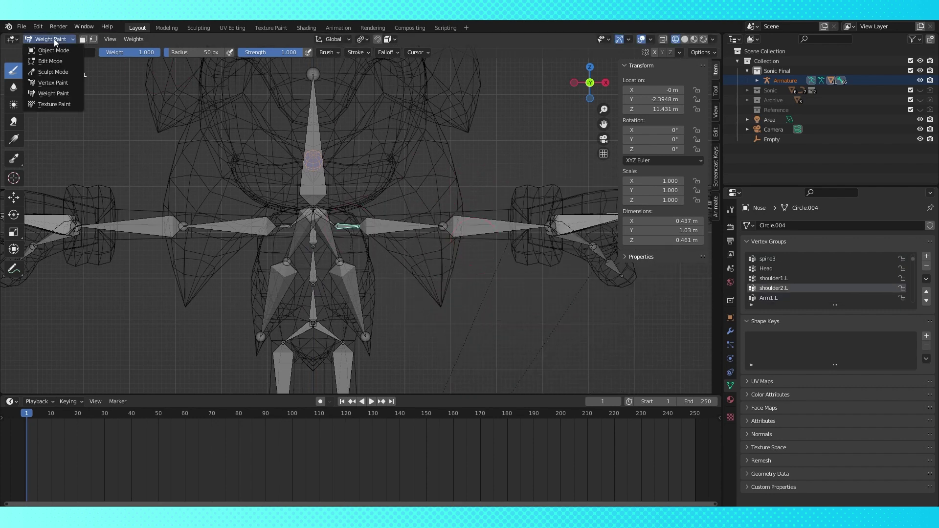
click(52, 50)
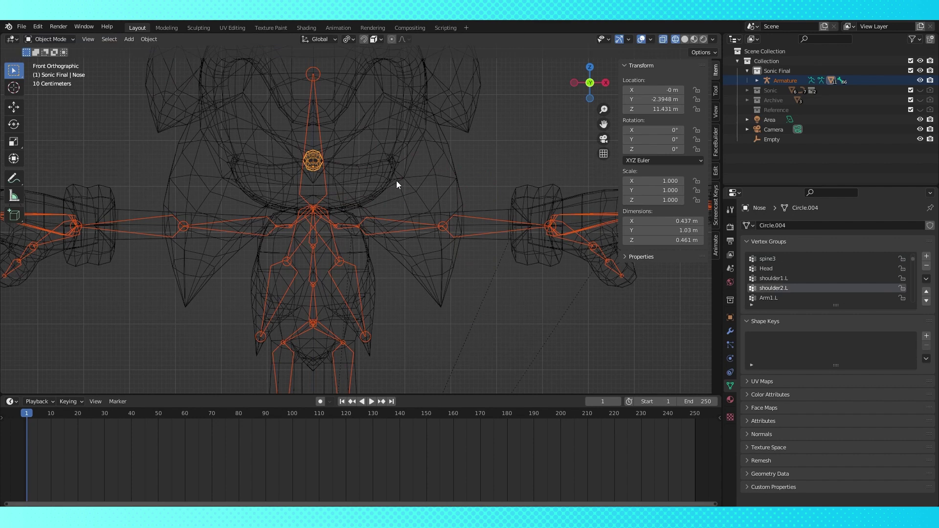
click(393, 227)
click(394, 227)
click(394, 227)
click(393, 227)
click(393, 227)
click(386, 224)
shift+click(357, 168)
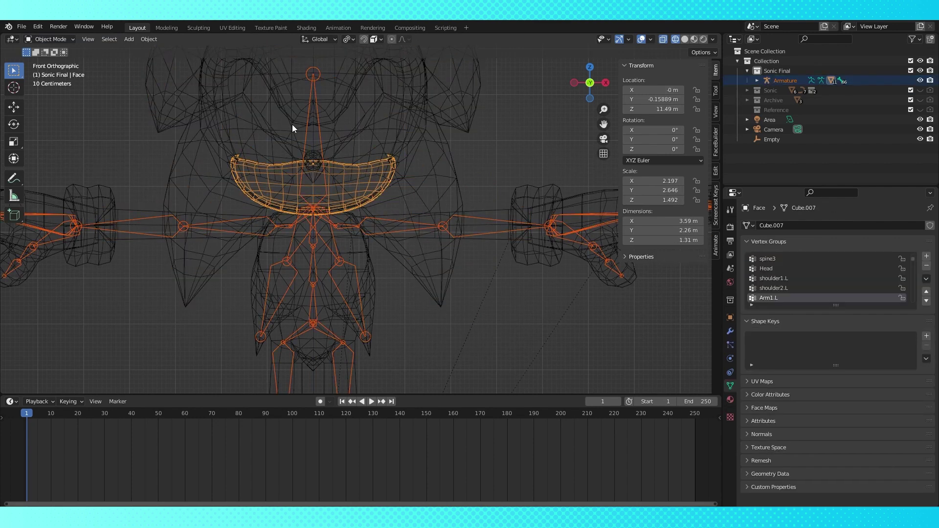
click(70, 40)
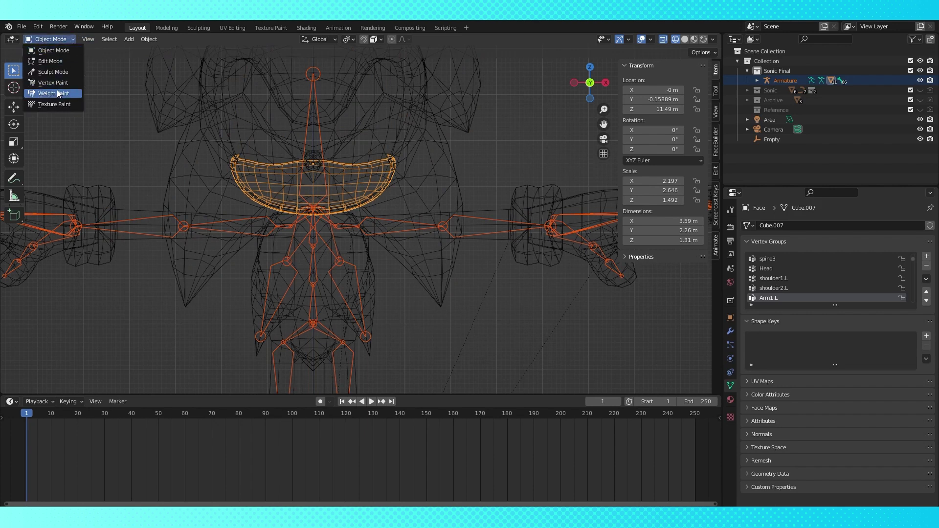
click(56, 91)
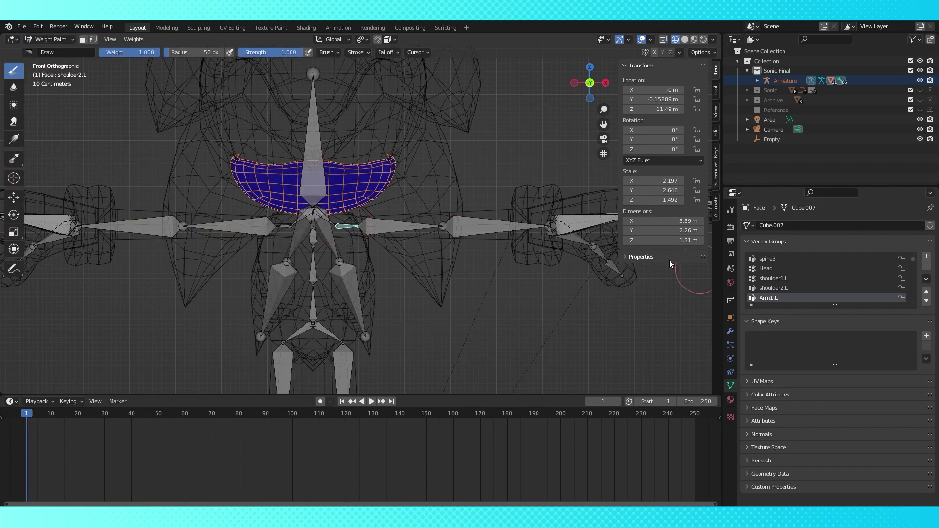
Inspect the Face weights on backspike1.L and test-rotate shoulder2.L about 40°, undoing the rotation
key(Tab)
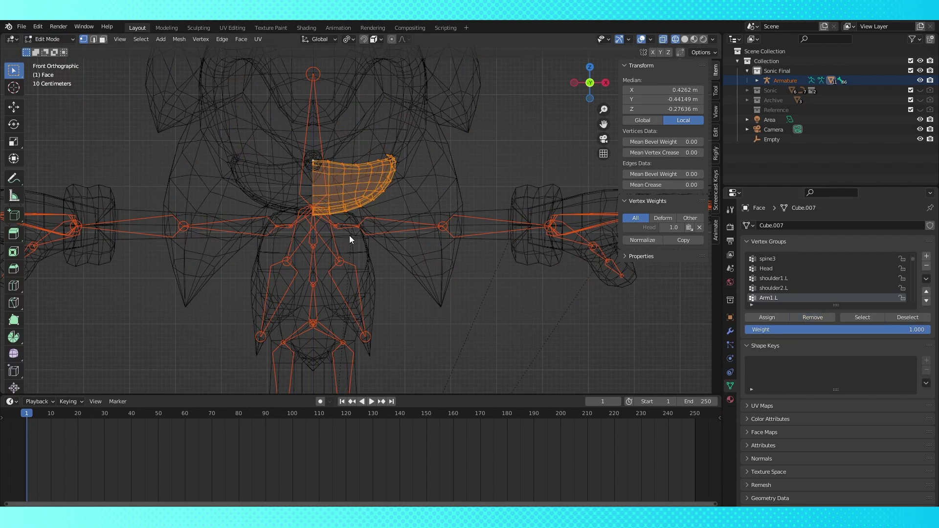
key(Tab)
ctrl+click(324, 217)
ctrl+click(331, 239)
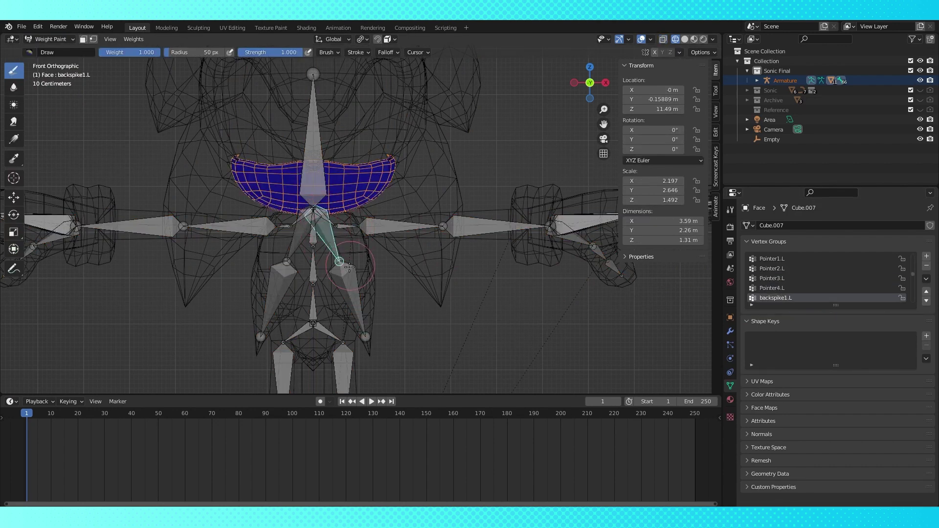
ctrl+click(347, 228)
key(r)
click(440, 313)
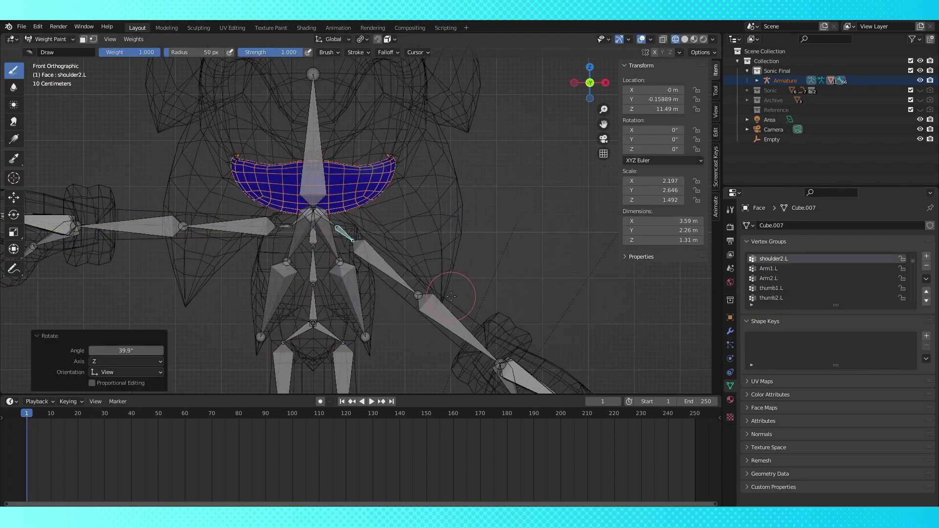
key(ctrl+z)
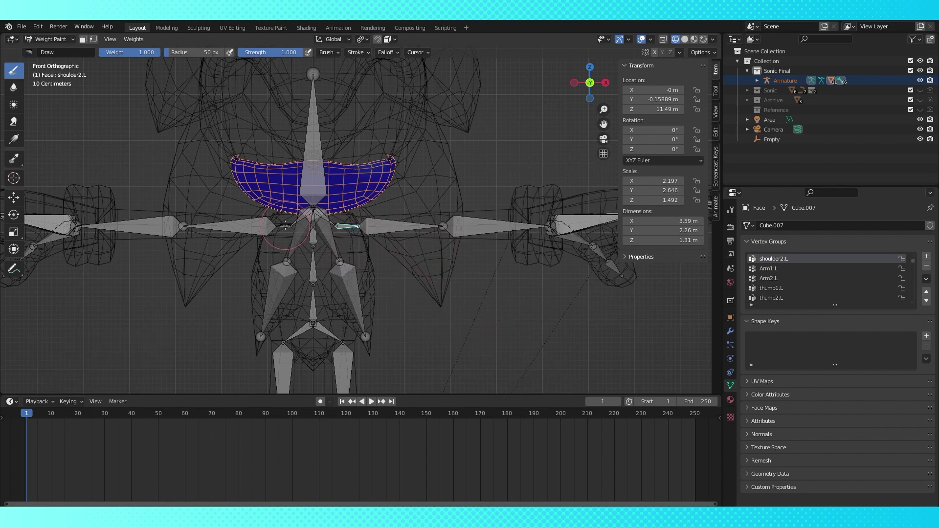
Remove the Face mesh's vertices from the shoulder2.R vertex group and return to Weight Paint mode
ctrl+click(283, 226)
scroll(455, 198, up, 4)
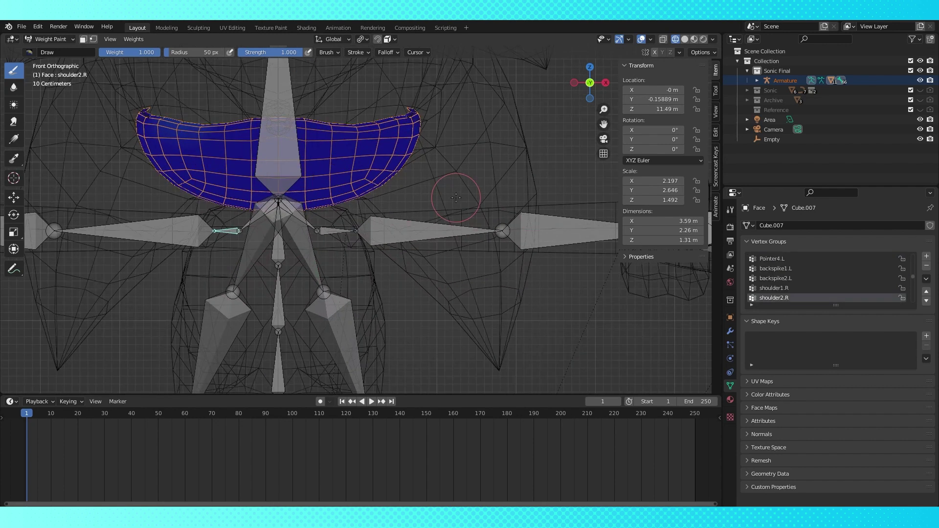
ctrl+click(300, 218)
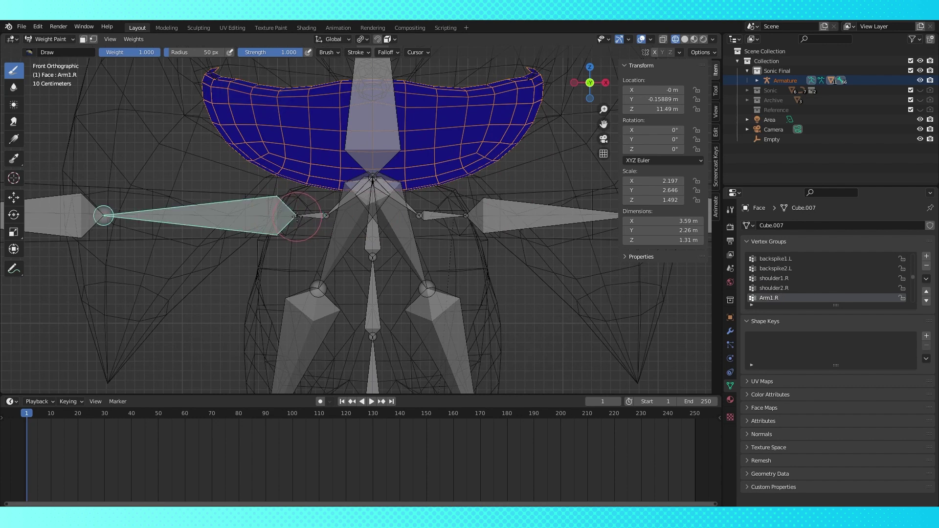
ctrl+click(302, 217)
key(Tab)
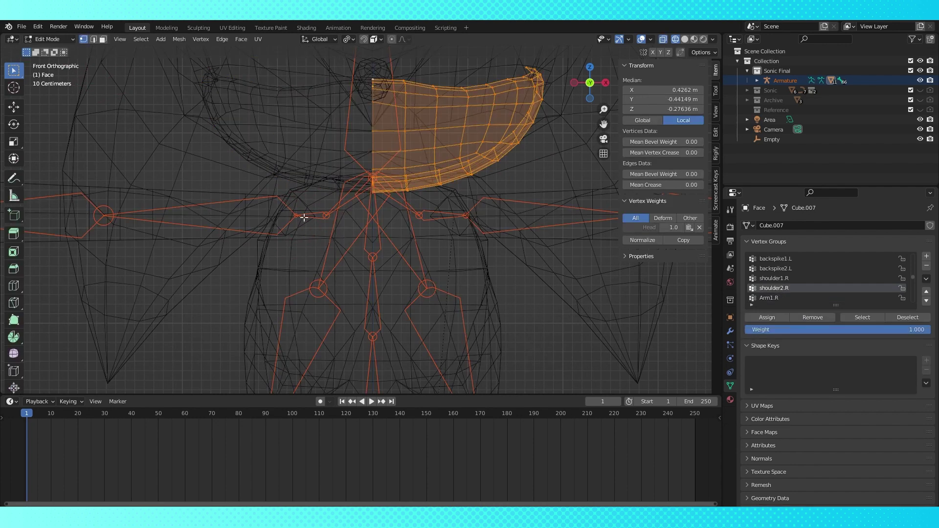
key(Tab)
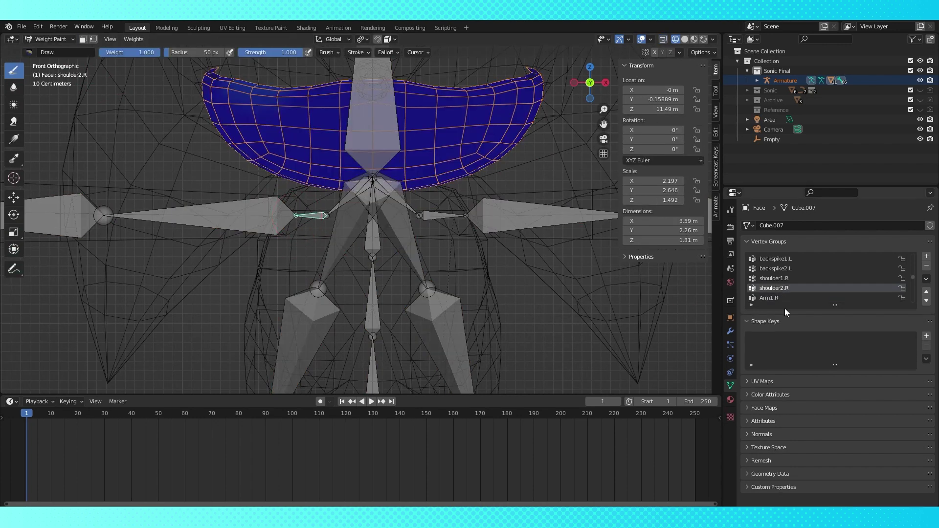
key(Tab)
click(812, 318)
key(Tab)
With shoulder2.L active, select all Face vertices in Edit Mode and test-rotate the bone back in Weight Paint mode, cancelling the rotation
ctrl+click(460, 215)
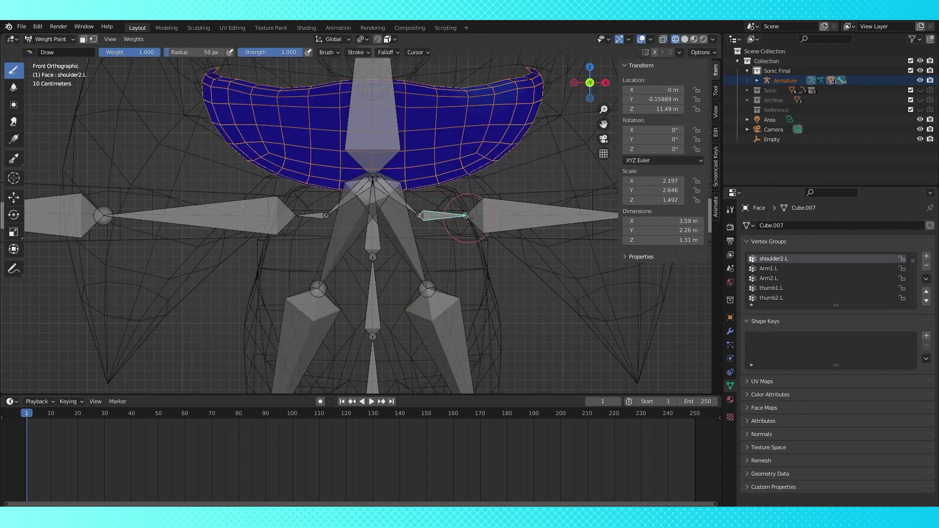
scroll(460, 222, down, 3)
key(Tab)
key(alt+a)
key(a)
key(Tab)
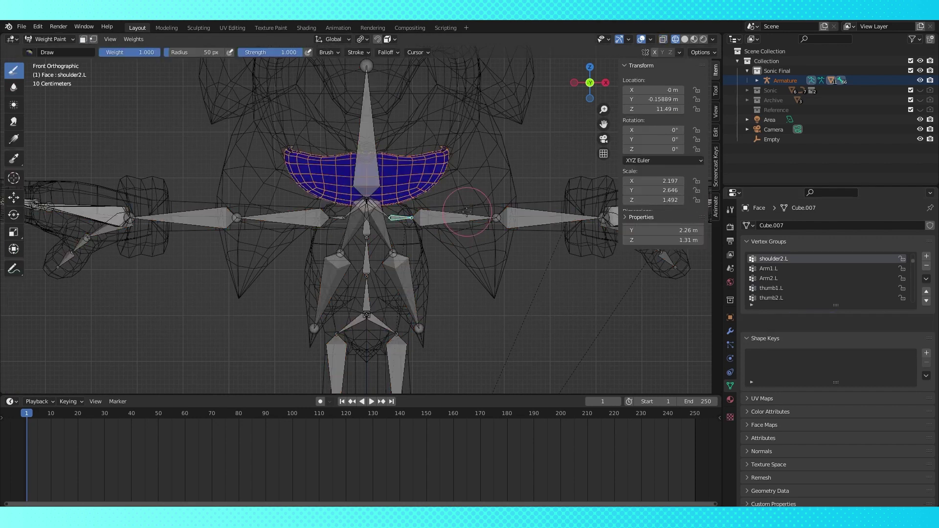
key(r)
key(Escape)
Select the armature in Object Mode, pick the shoulder2.R bone in Pose Mode, and switch to Edit Mode
click(54, 39)
click(66, 53)
click(319, 217)
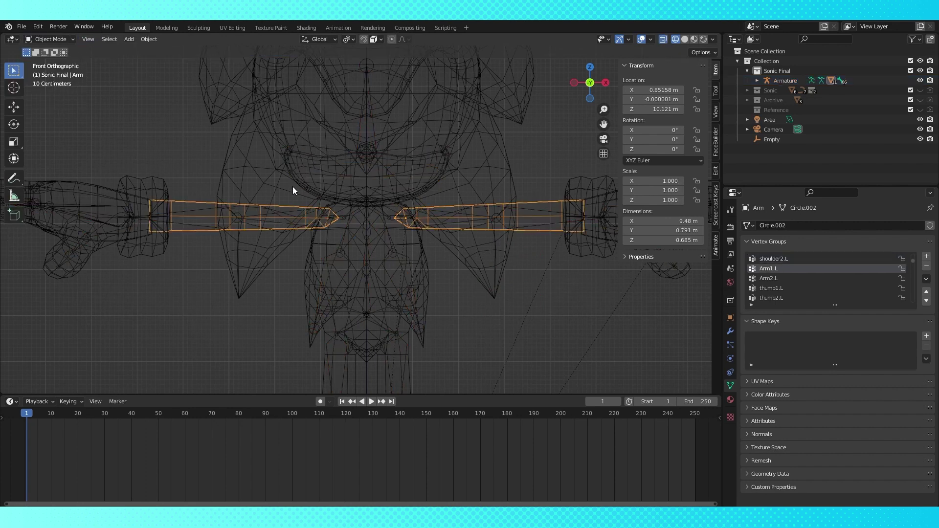
click(336, 216)
click(54, 39)
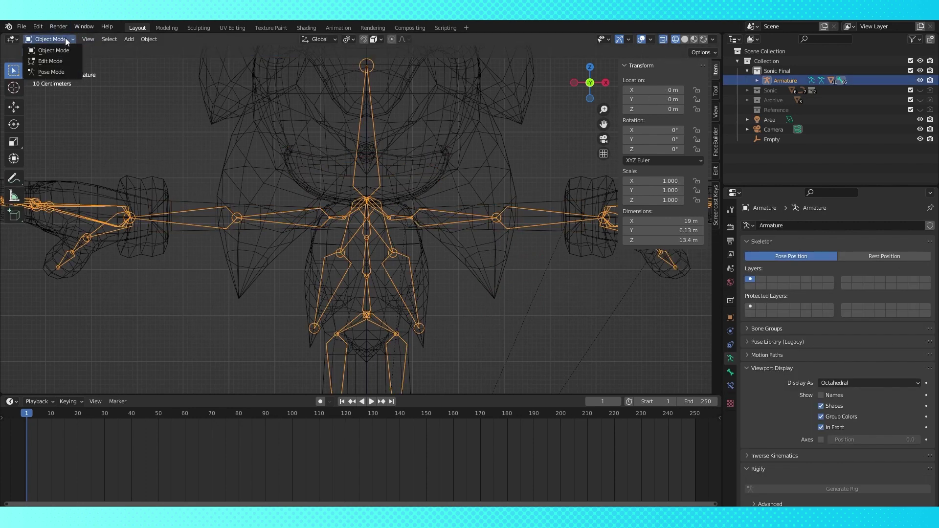
click(61, 75)
click(307, 215)
scroll(306, 215, up, 2)
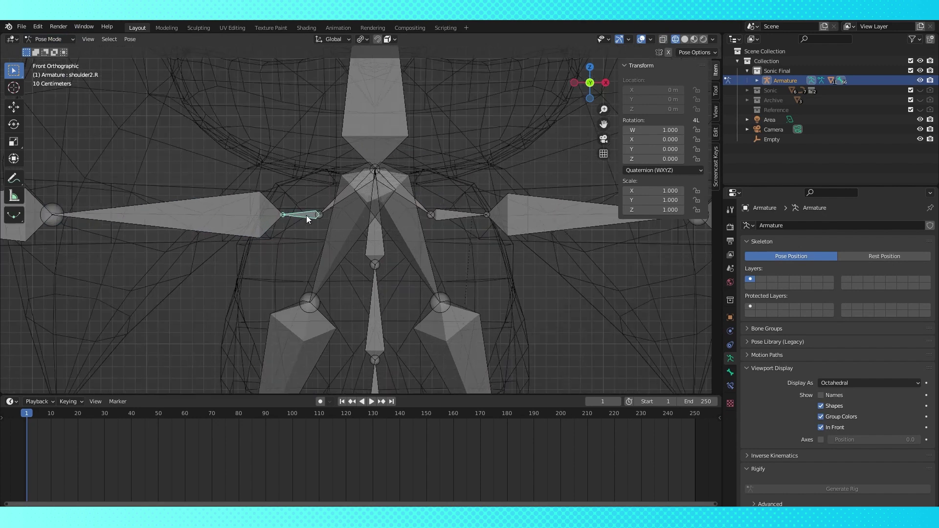
click(52, 62)
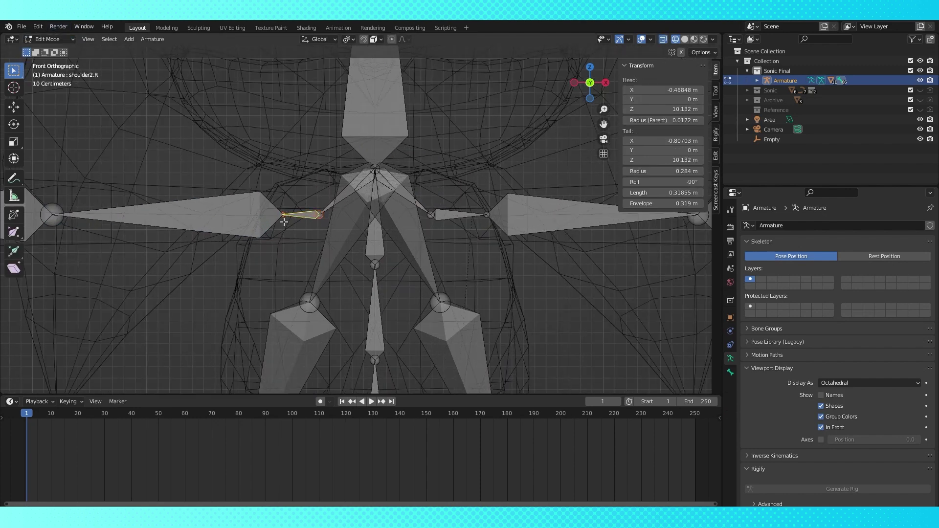
Try moving the tail of shoulder2.R along X, inspect the shoulder bone's head and tail coordinates, and leave Edit Mode
key(g)
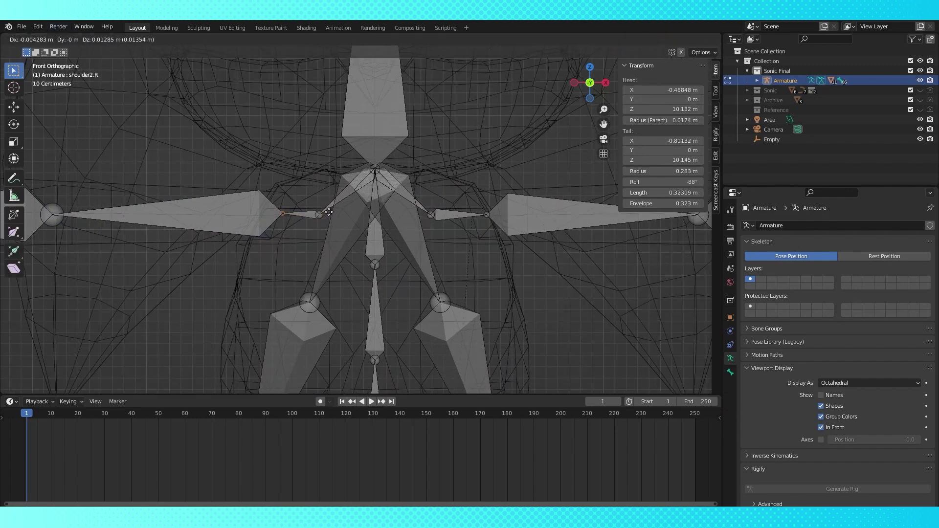
key(x)
right_click(315, 207)
click(442, 220)
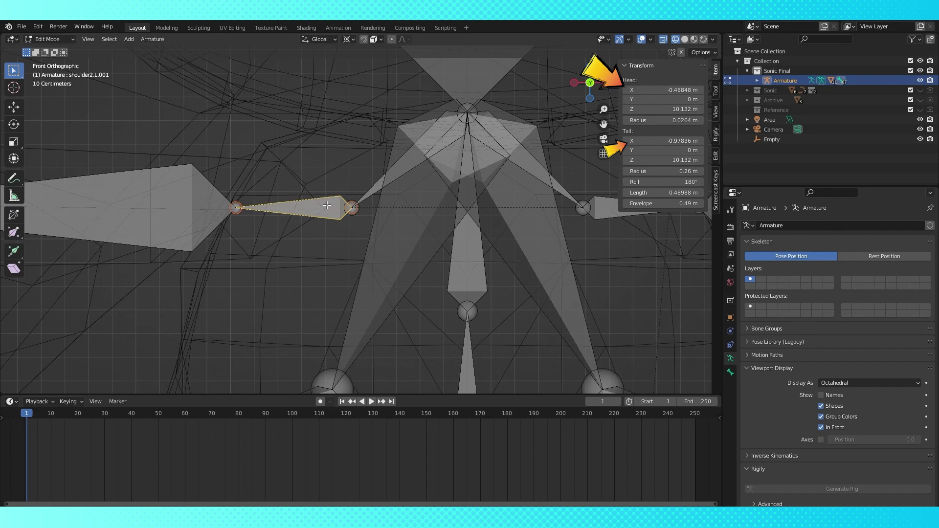
scroll(328, 205, down, 3)
key(Tab)
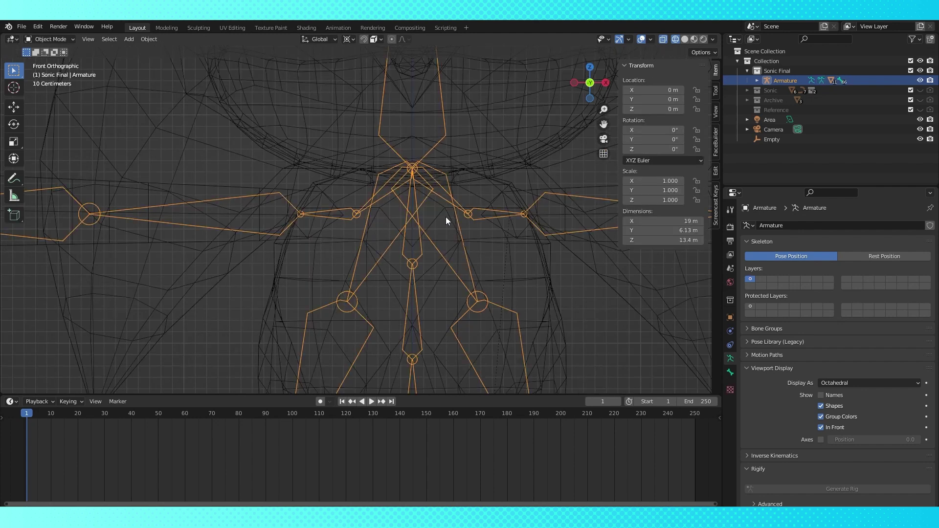
Add the Body retopo mesh to the armature selection and enter Weight Paint mode
scroll(389, 201, up, 2)
shift+middle_drag(418, 233, 418, 221)
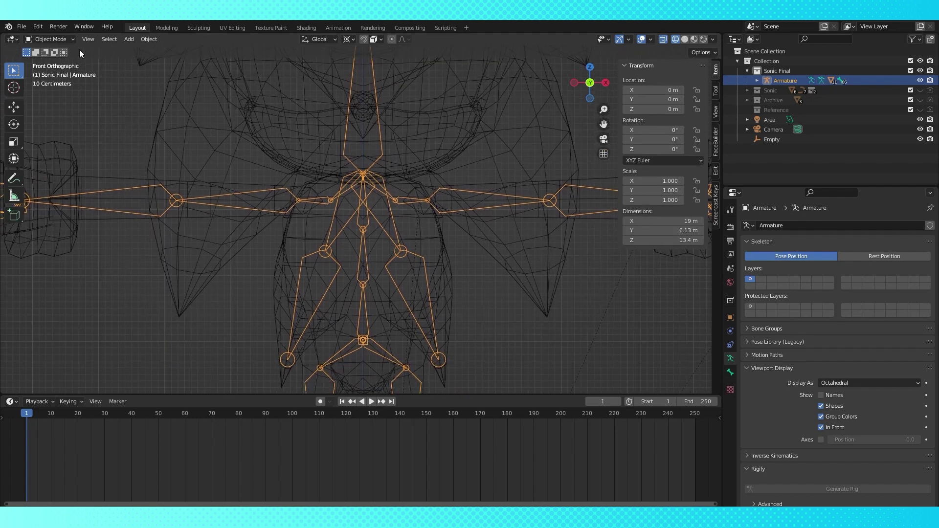
click(63, 40)
click(64, 39)
scroll(445, 255, down, 2)
shift+click(424, 247)
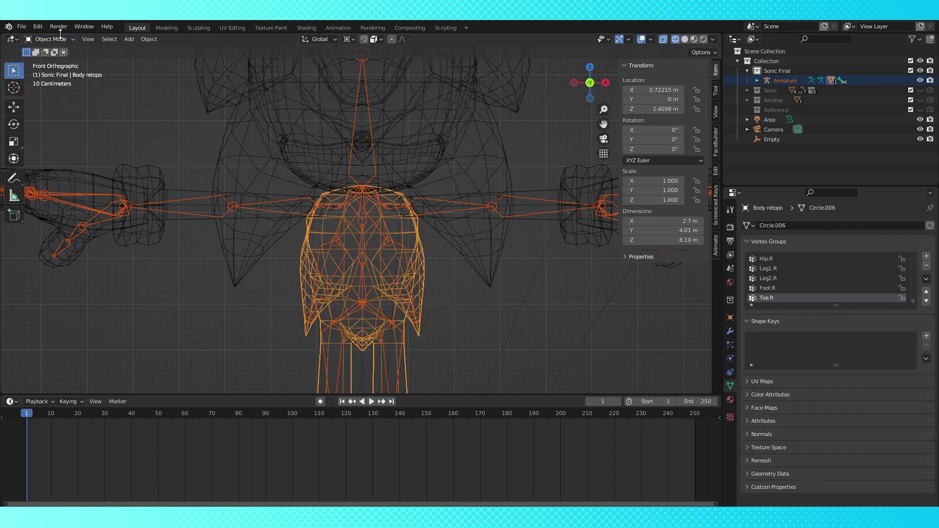
click(58, 39)
click(59, 93)
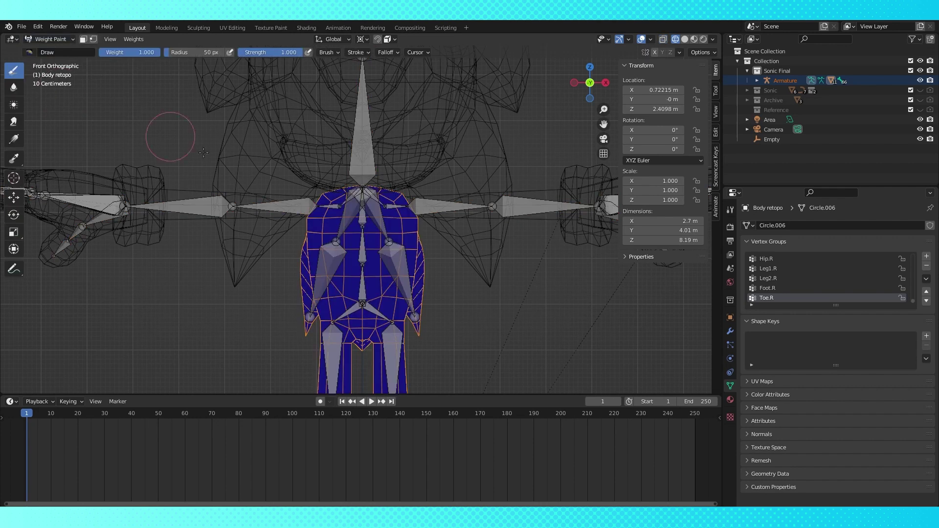
Inspect the Body retopo weights on the left shoulder bone and backspike2.L
ctrl+click(397, 209)
middle_drag(397, 204, 442, 267)
ctrl+click(445, 267)
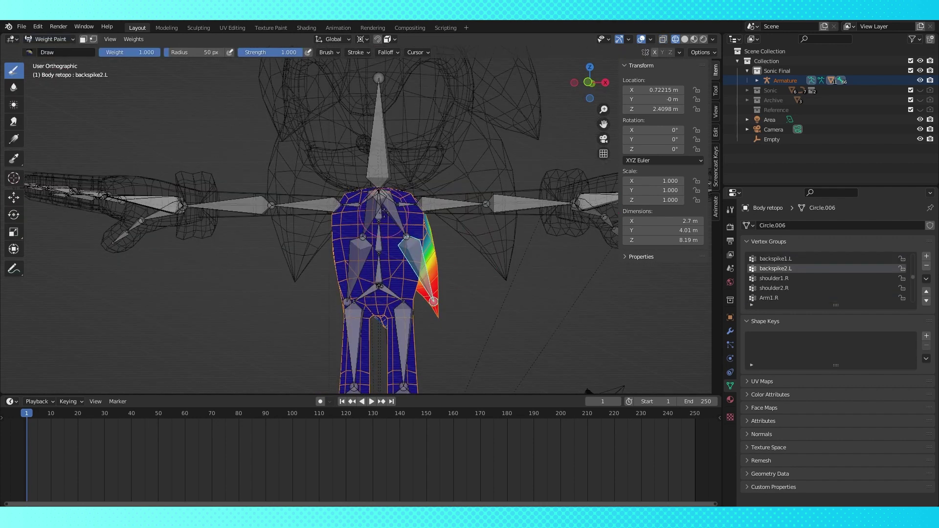
Test-rotate spine3, spine2 and spine1 in front view to check how Body retopo deforms, cancelling each rotation
ctrl+click(383, 213)
key(KP_1)
key(r)
right_click(480, 126)
key(r)
right_click(506, 129)
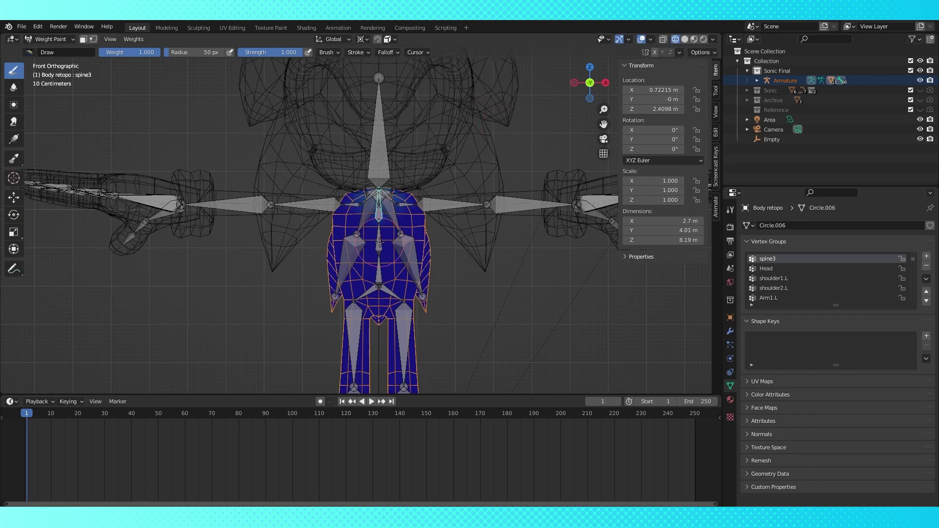
ctrl+click(379, 243)
key(r)
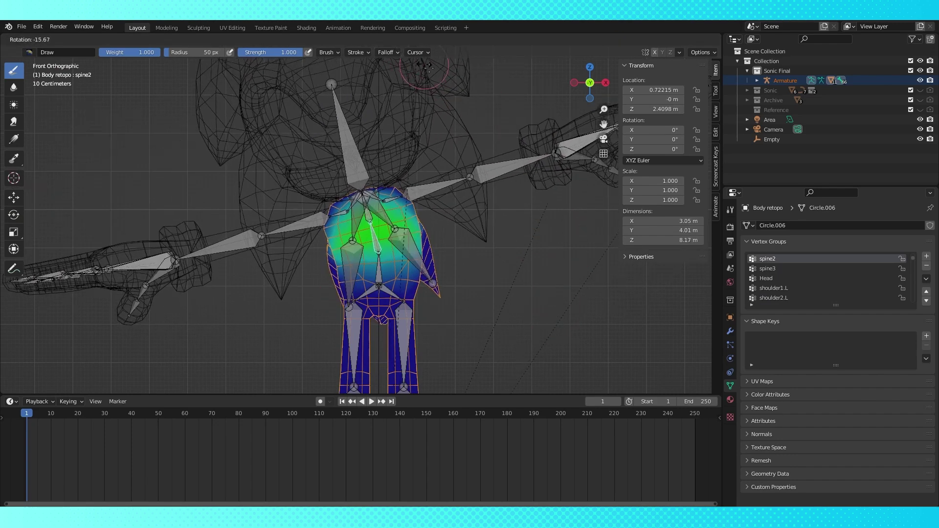
right_click(411, 57)
ctrl+click(379, 260)
key(r)
right_click(504, 236)
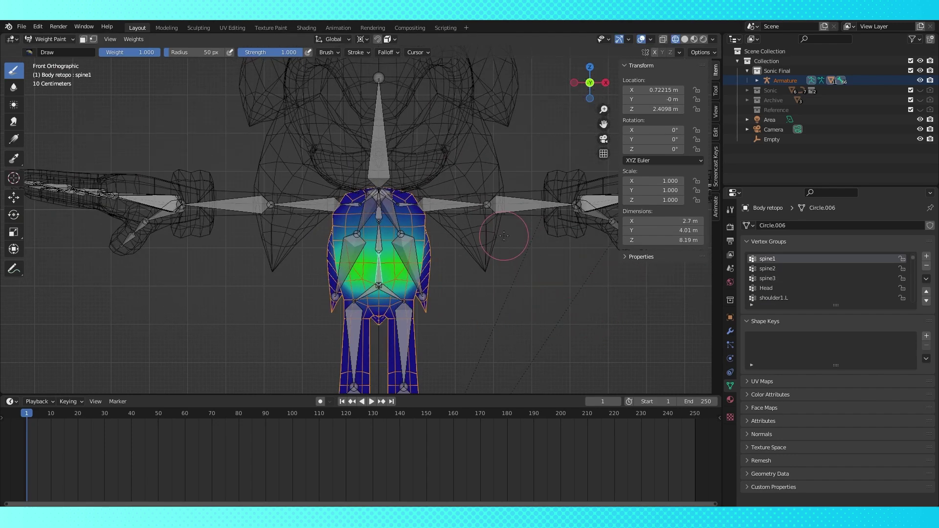
Set the transform pivot point to Median Point and test-rotate spine1, cancelling the rotation
shift+middle_drag(506, 237, 463, 155)
scroll(463, 153, down, 1)
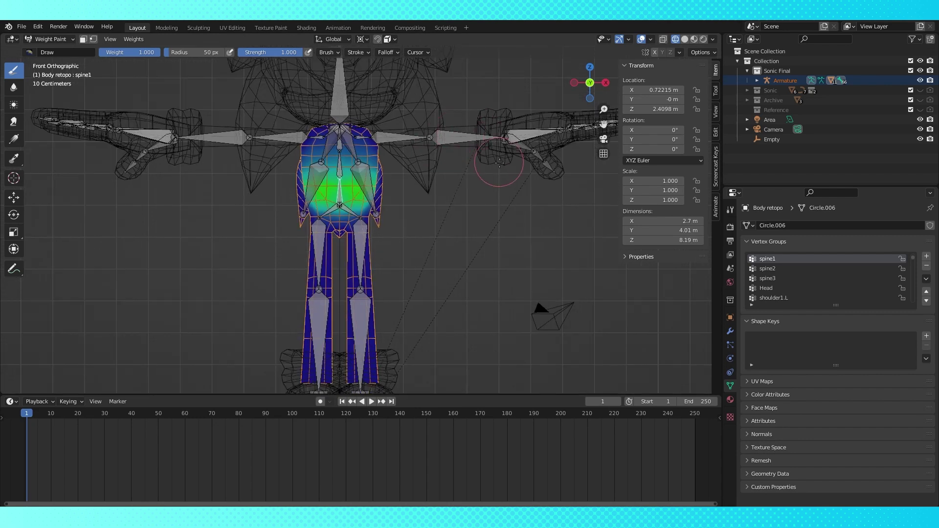
click(362, 39)
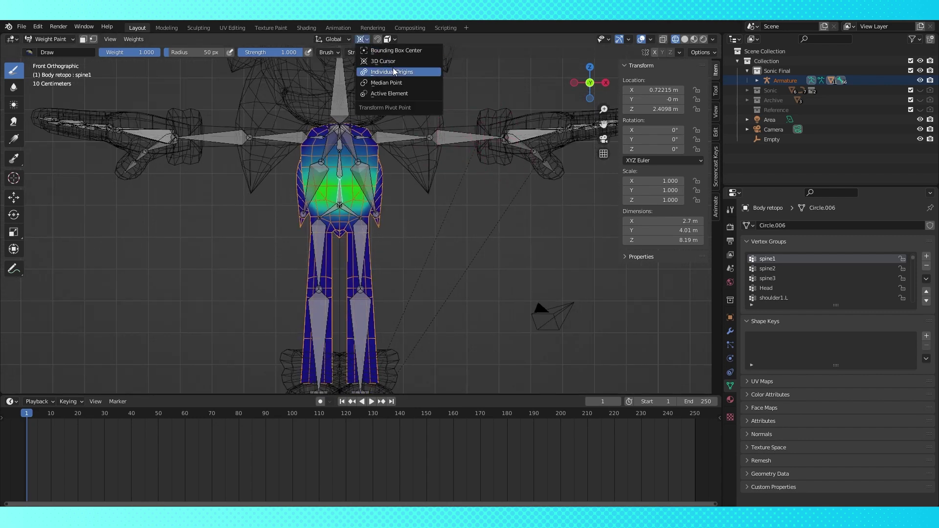
click(395, 82)
key(r)
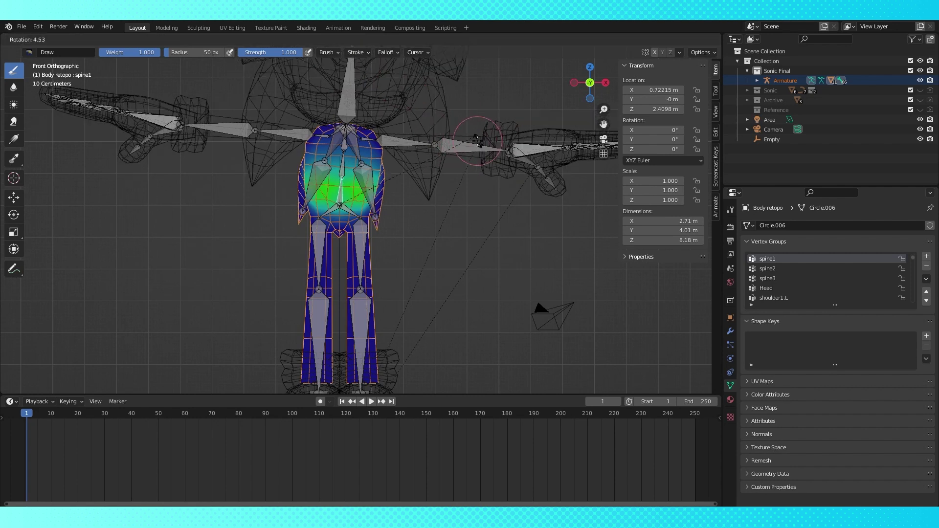
key(Escape)
Test-rotate Hip.L and Arm1.L in front view to check the Body retopo deformation, cancelling each rotation
ctrl+click(353, 209)
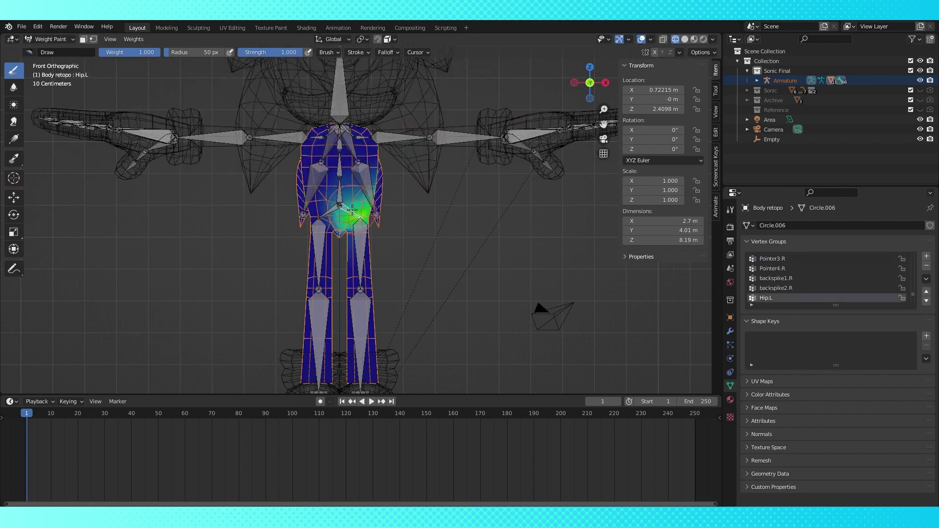
key(r)
key(Escape)
ctrl+click(394, 149)
key(r)
key(Escape)
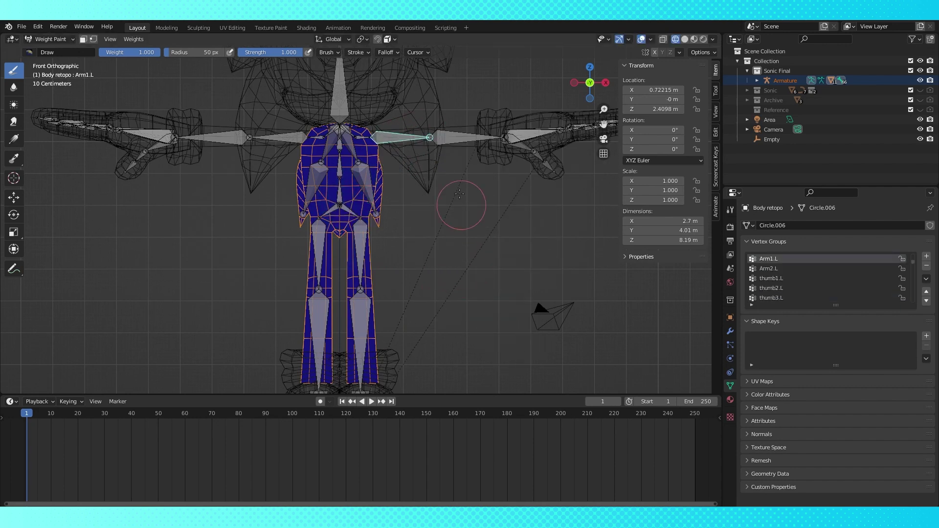
Test-rotate Leg1.L and Leg2.L in right view to check how the left leg deforms, cancelling each rotation
ctrl+click(359, 254)
key(KP_3)
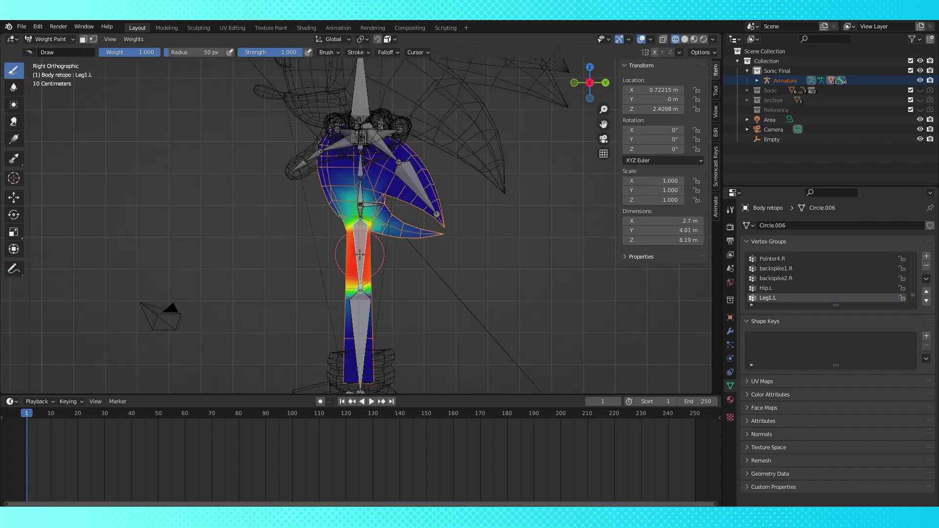
key(r)
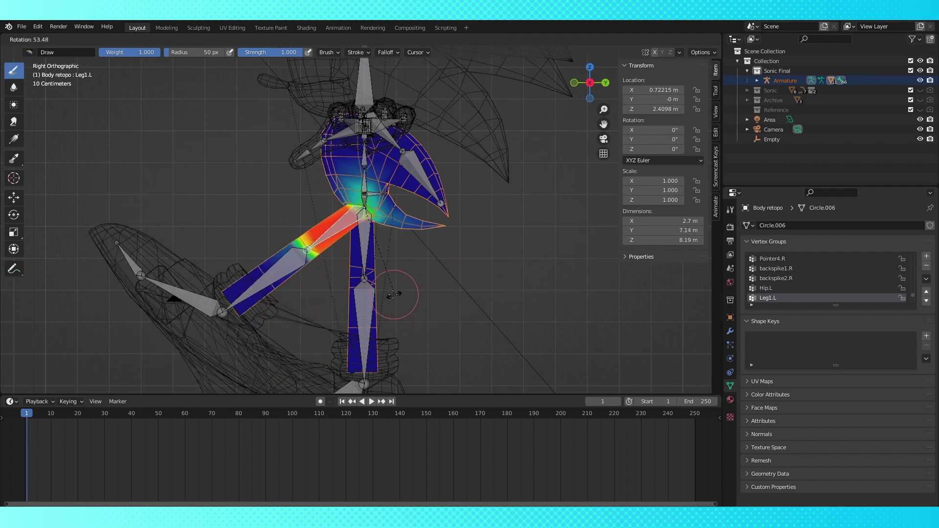
right_click(394, 287)
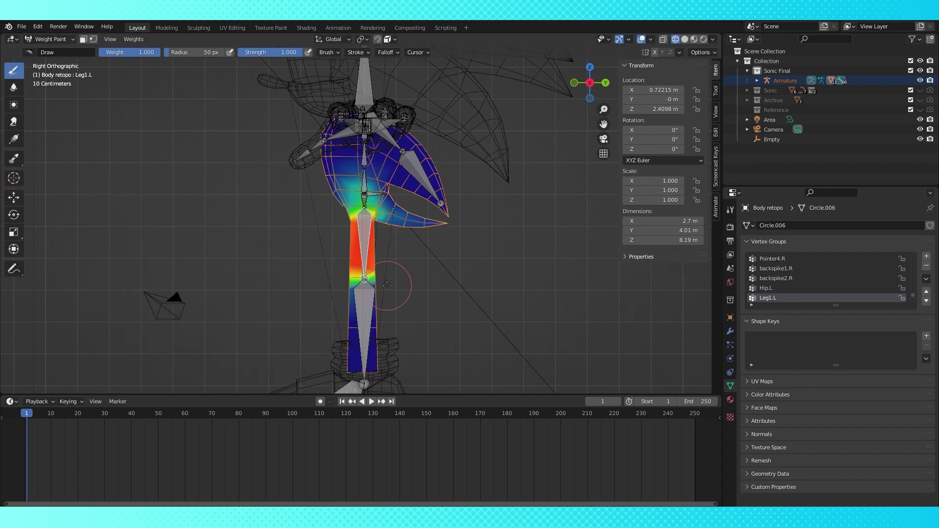
shift+middle_drag(418, 303, 433, 221)
key(r)
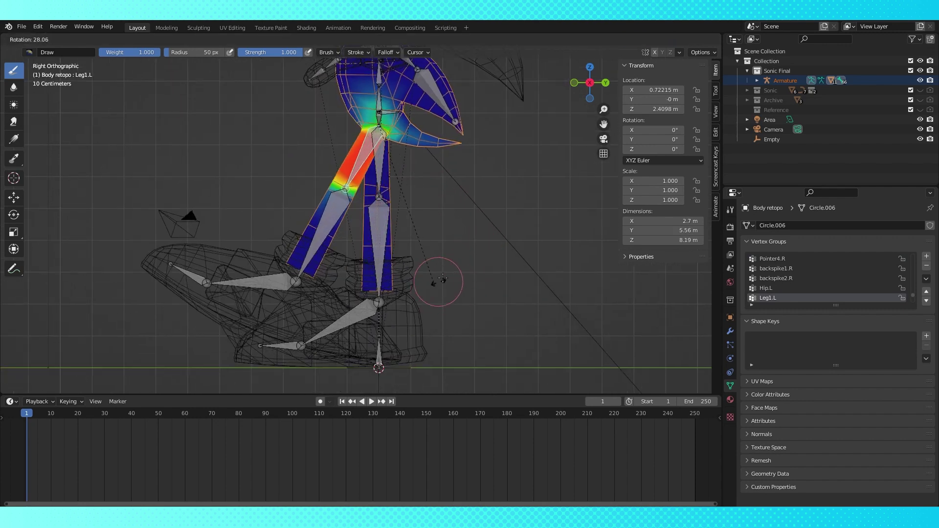
key(Escape)
ctrl+click(395, 224)
key(r)
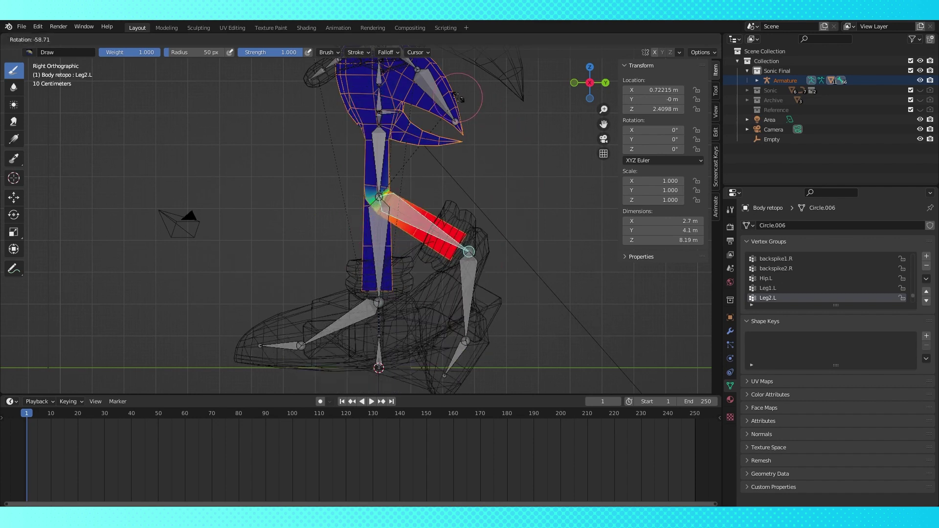
right_click(407, 381)
Inspect the Body retopo weights on the Base, Leg2.L and Foot.L bones
shift+middle_drag(447, 325, 418, 319)
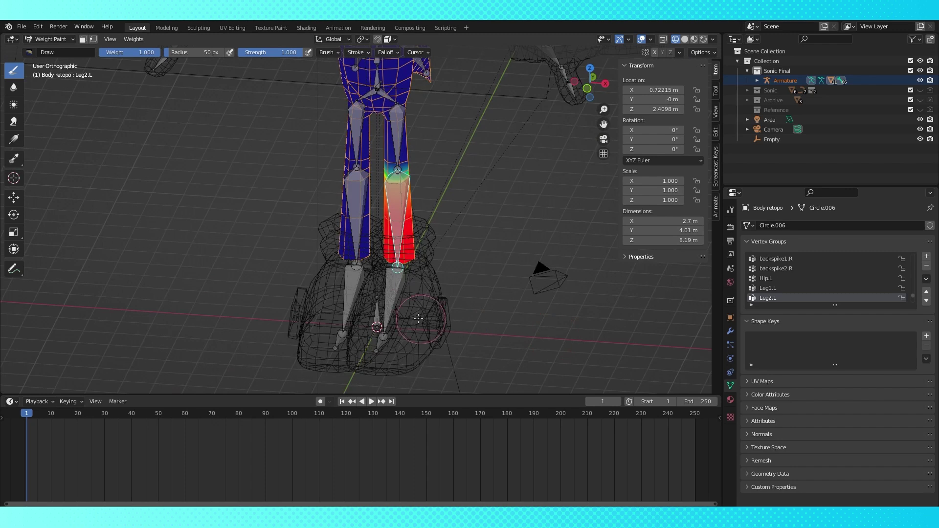
ctrl+click(381, 315)
middle_drag(288, 191, 397, 302)
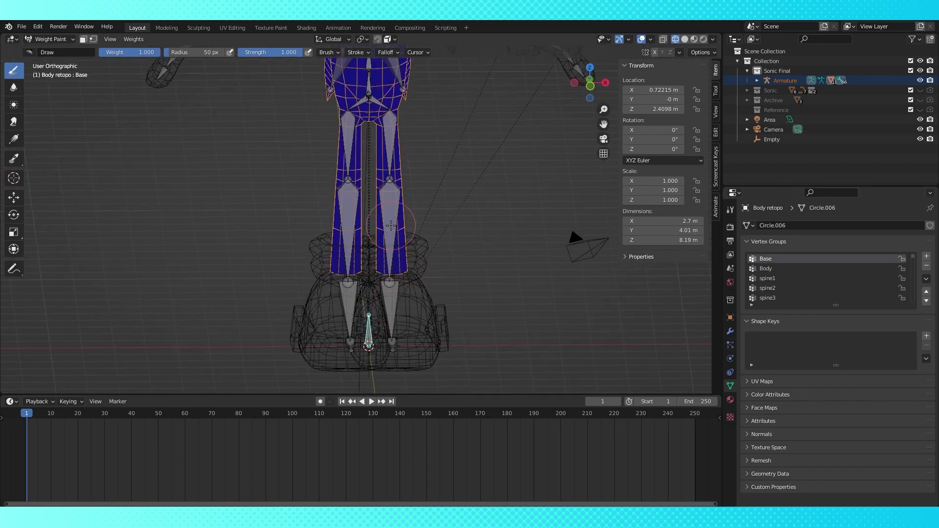
ctrl+click(391, 226)
middle_drag(418, 219, 377, 338)
ctrl+click(381, 333)
middle_drag(467, 329, 127, 74)
Return to Object Mode, select the armature together with the Socks mesh, and enter Weight Paint mode
click(60, 38)
click(55, 47)
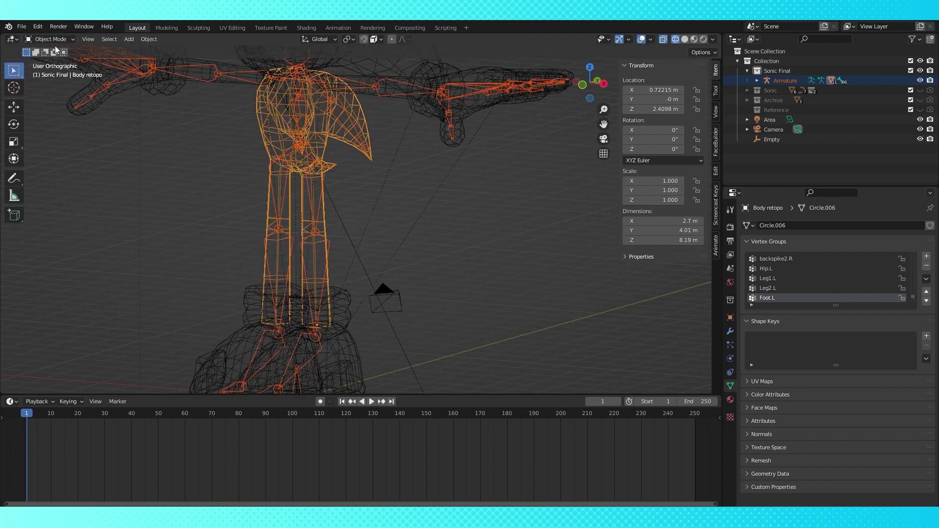
shift+middle_drag(284, 279, 379, 206)
click(402, 287)
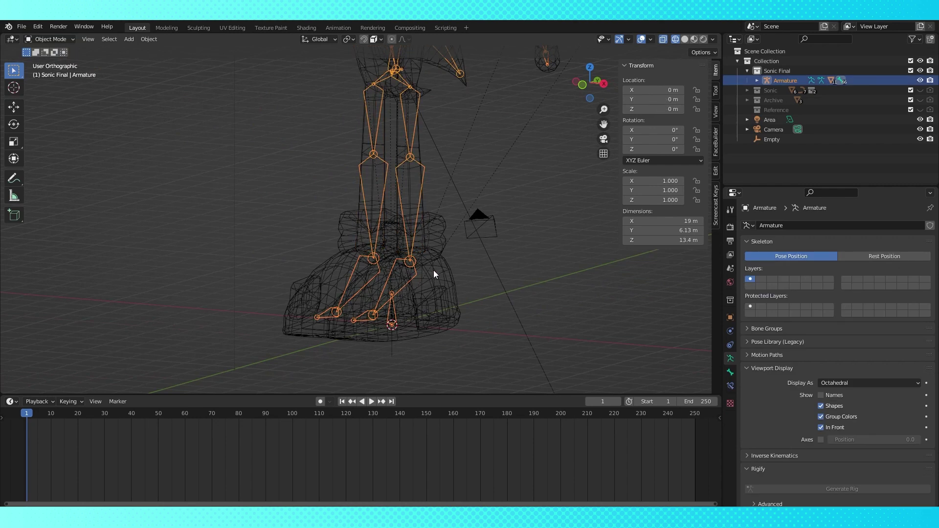
click(424, 269)
click(412, 277)
shift+click(444, 231)
click(51, 40)
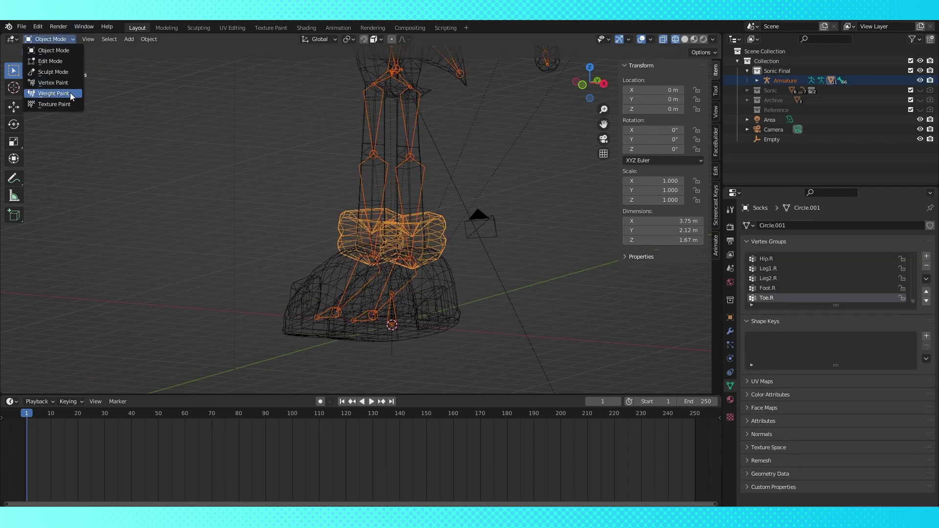
click(54, 93)
Inspect the Socks weights on Leg2.L and Foot.L
ctrl+click(405, 213)
ctrl+click(398, 288)
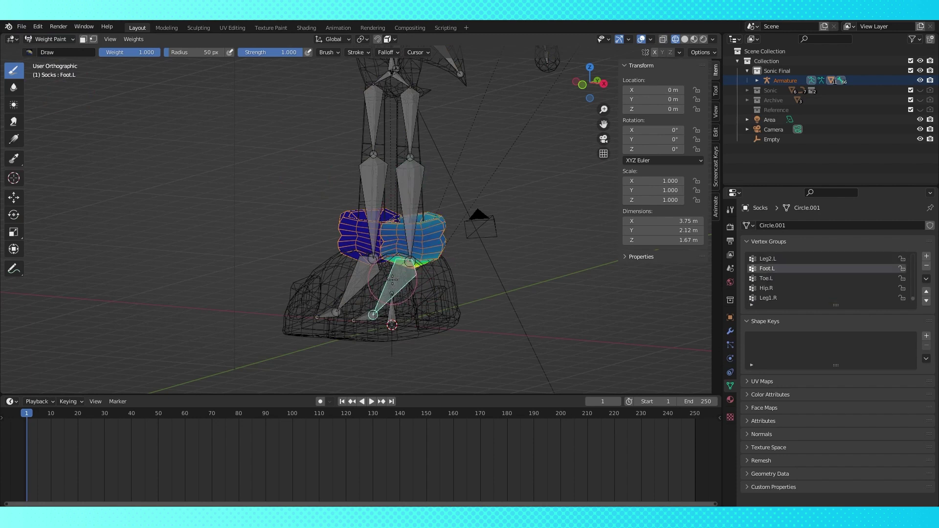
middle_drag(430, 276, 479, 259)
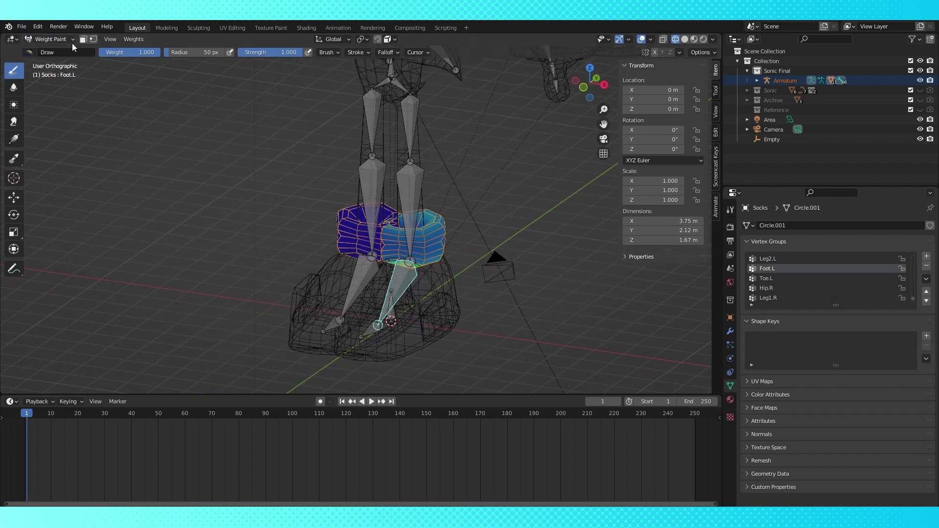
Return to Object Mode, select the armature together with the Shoes mesh, and enter Weight Paint mode
click(51, 39)
click(60, 51)
click(407, 283)
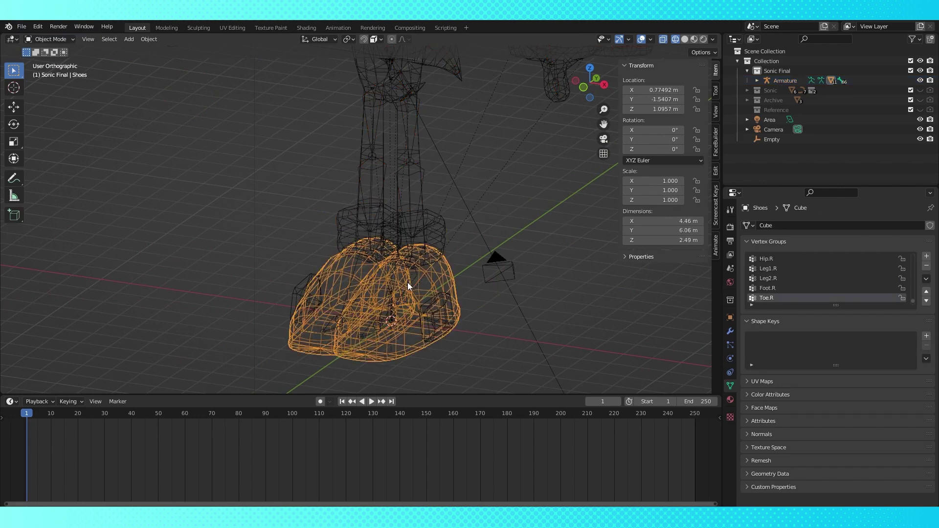
click(415, 275)
shift+click(448, 281)
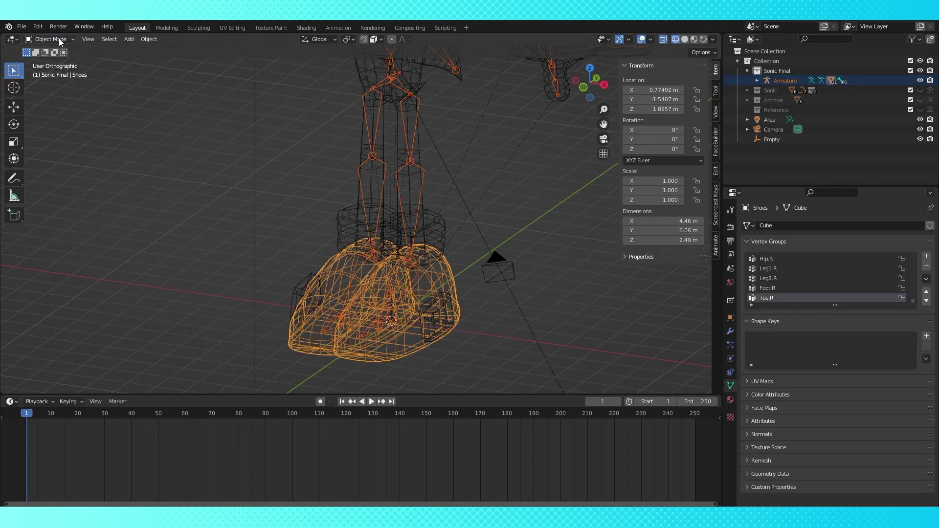
click(59, 39)
click(67, 93)
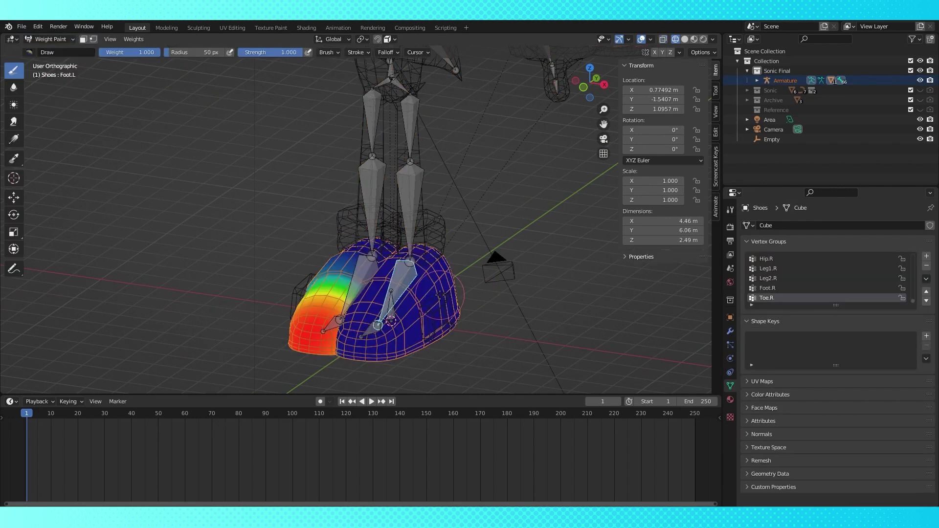
Remove the selected left shoe vertices from the Base vertex group in Edit Mode and return to Weight Paint mode
ctrl+click(395, 306)
middle_drag(443, 313, 440, 287)
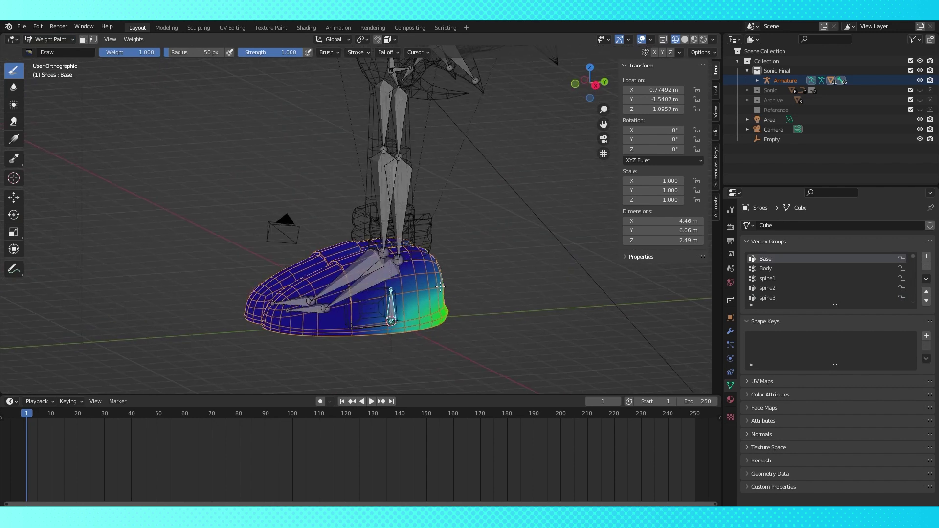
key(Tab)
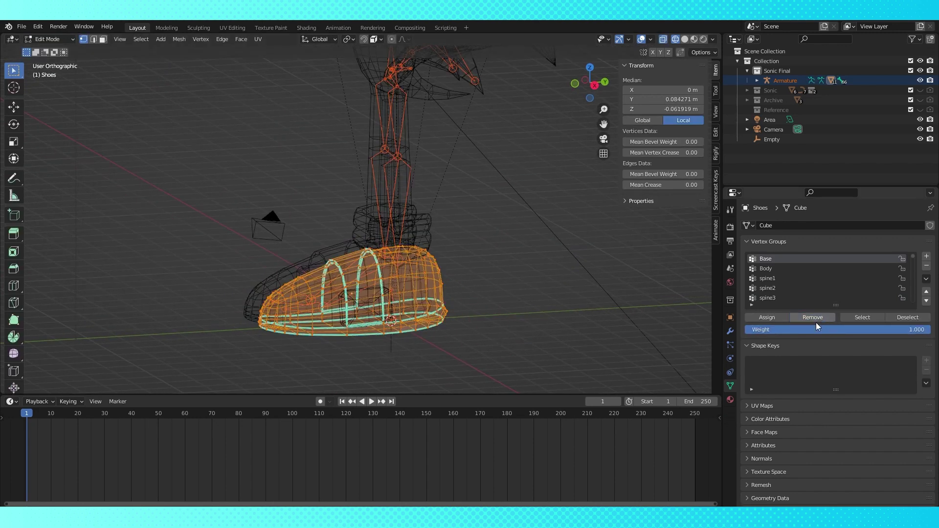
key(Tab)
middle_drag(464, 279, 478, 281)
Rotate Leg2.L by about -74° in right view to expose how the Shoes mesh deforms
ctrl+click(408, 200)
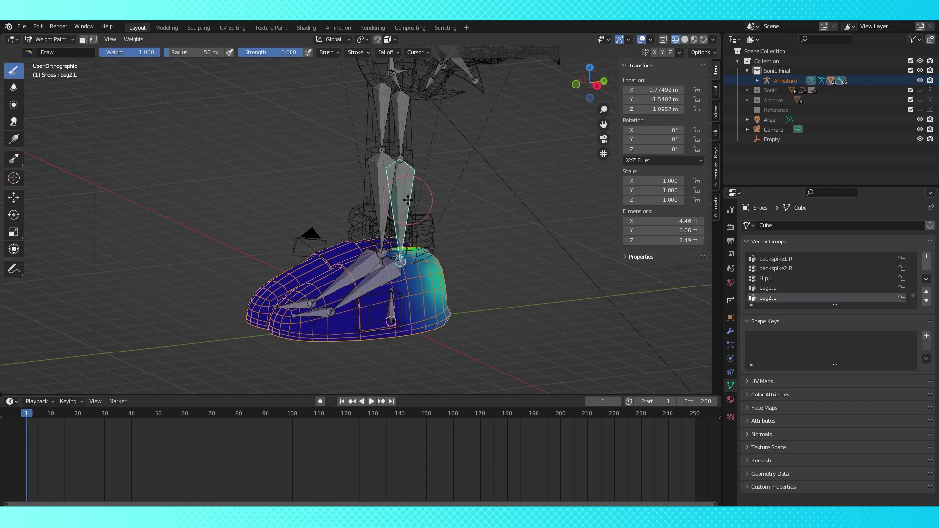
key(KP_3)
key(r)
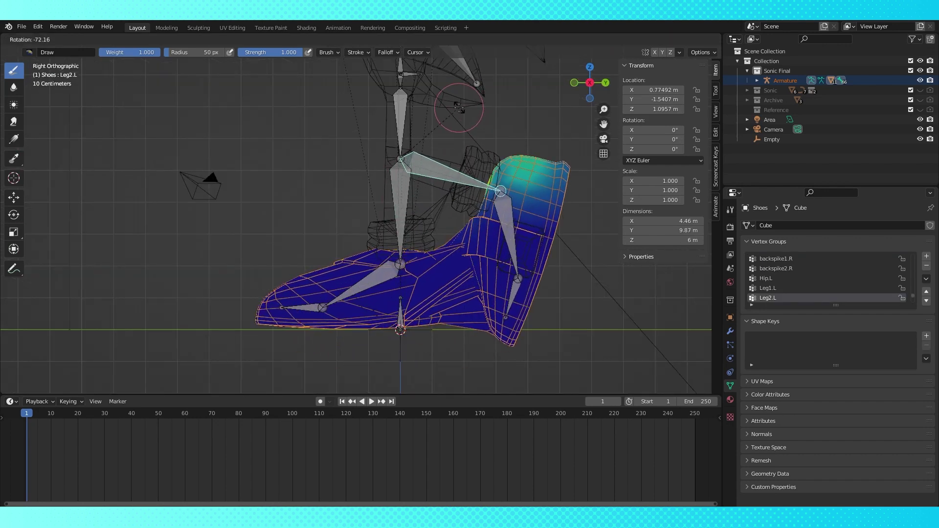
click(457, 103)
middle_drag(457, 103, 453, 199)
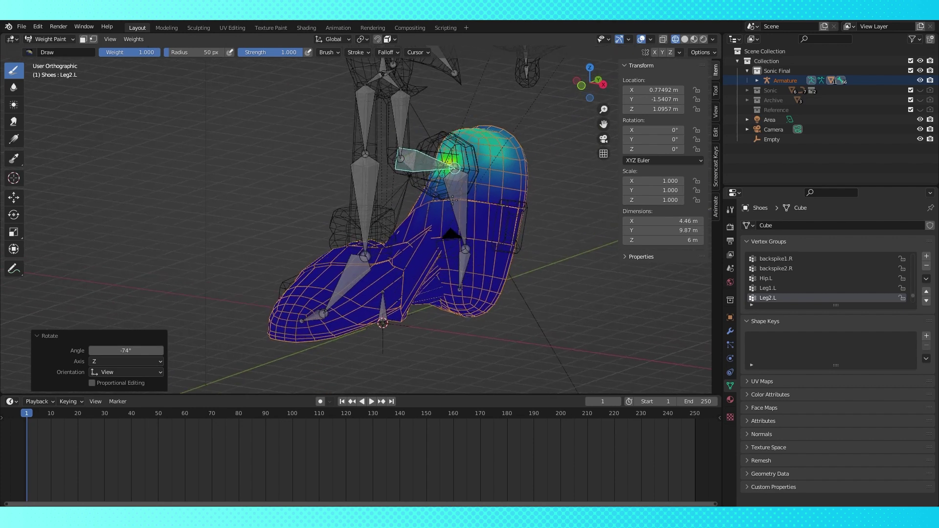
Inspect the Shoes weights on Leg2.R, briefly switching the mesh to Edit Mode and back
ctrl+click(371, 179)
key(Tab)
key(Tab)
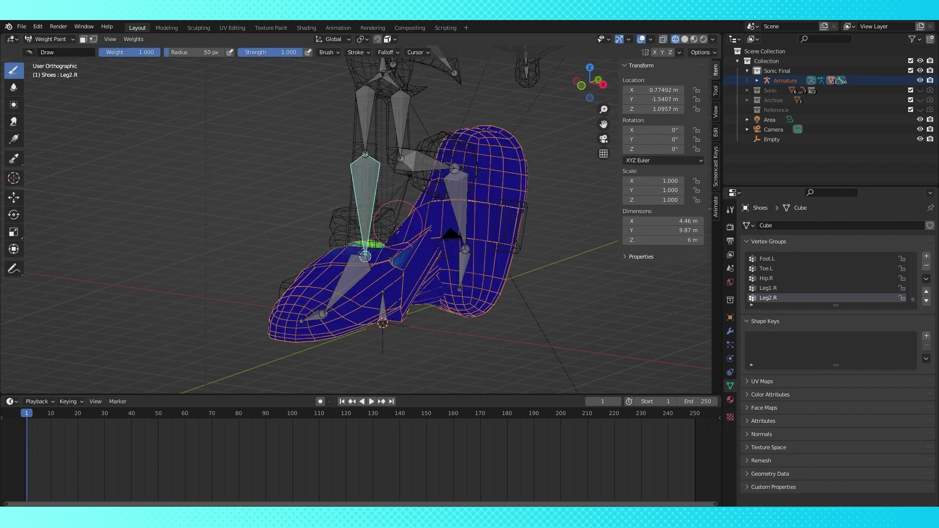